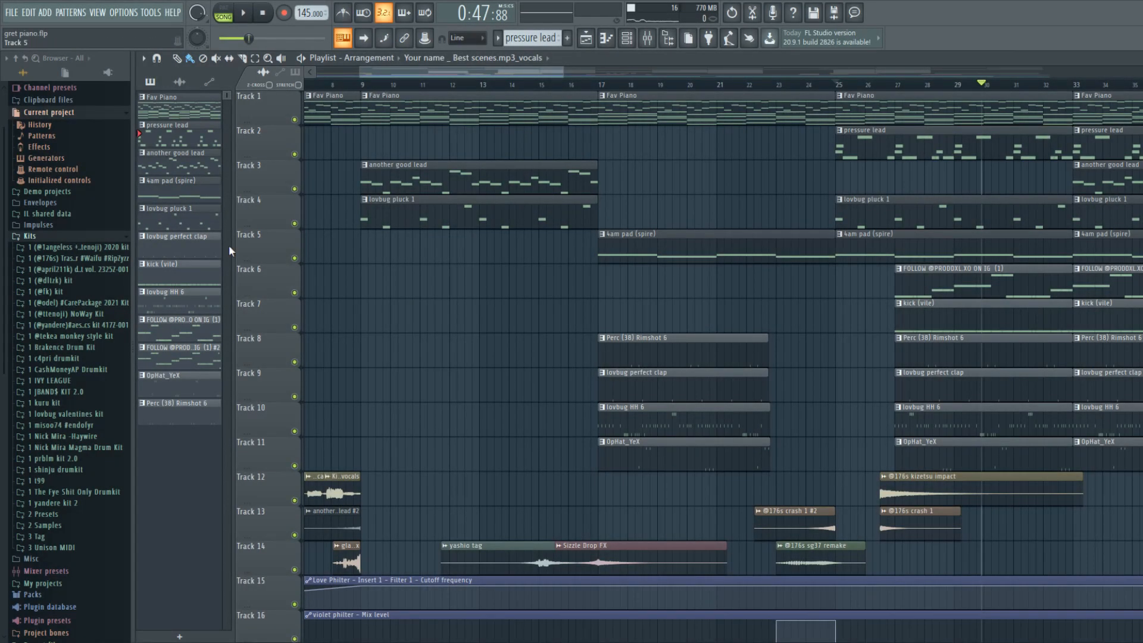
Look over the playlist arrangement from the intro through the drum sections and place the playhead at bar 25.
left_click_drag(432, 74, 301, 85)
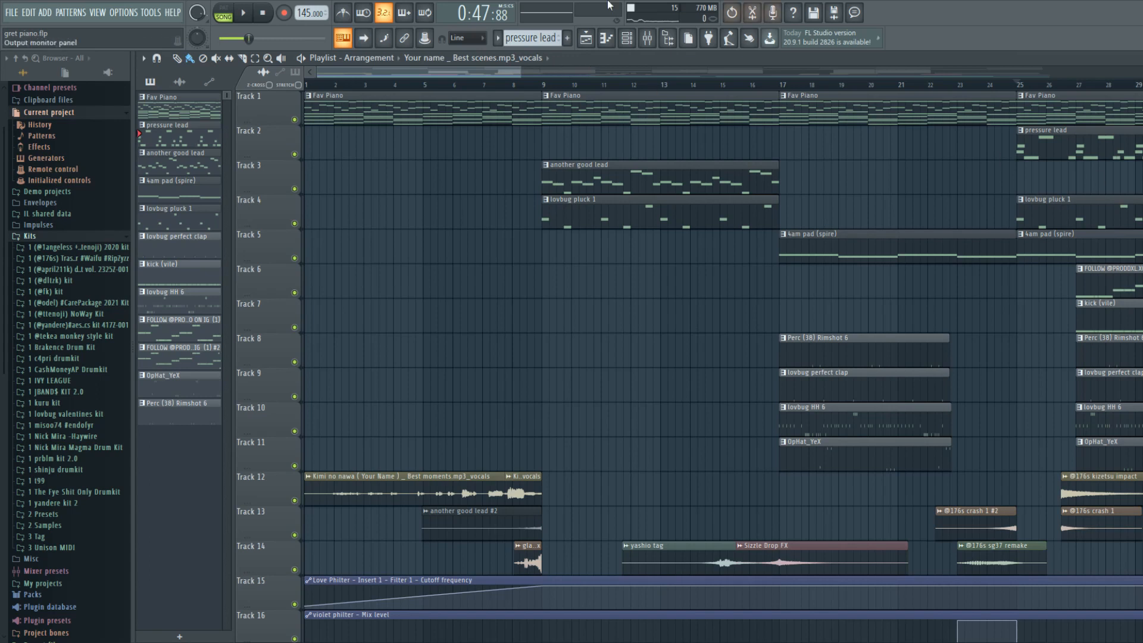
left_click_drag(478, 72, 387, 83)
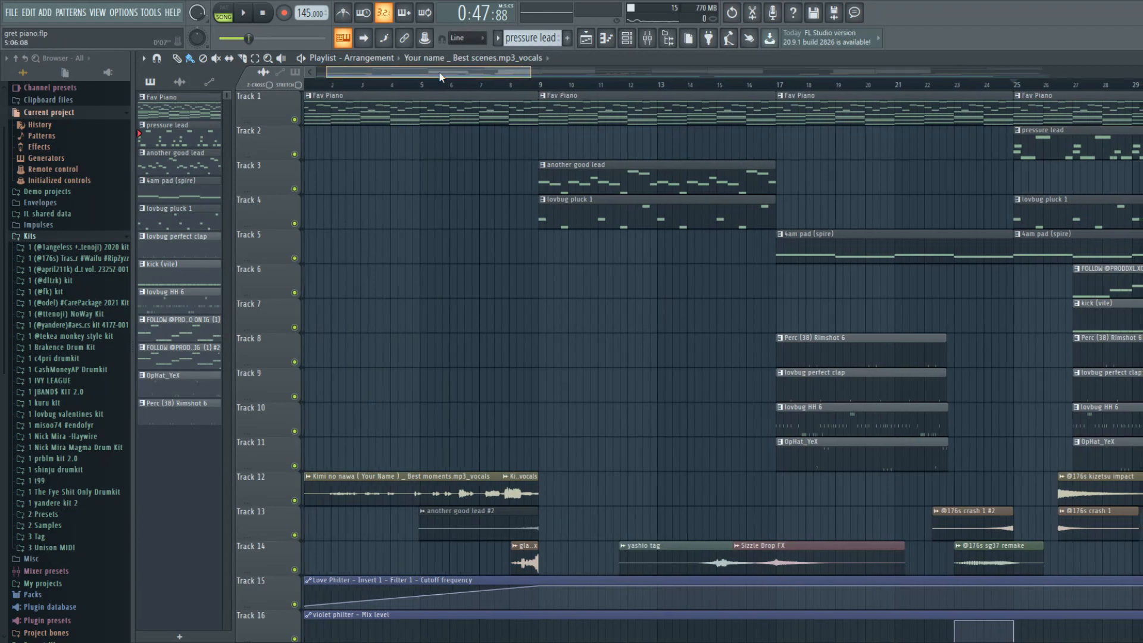
left_click_drag(441, 72, 568, 107)
scroll(569, 235, "down", 2)
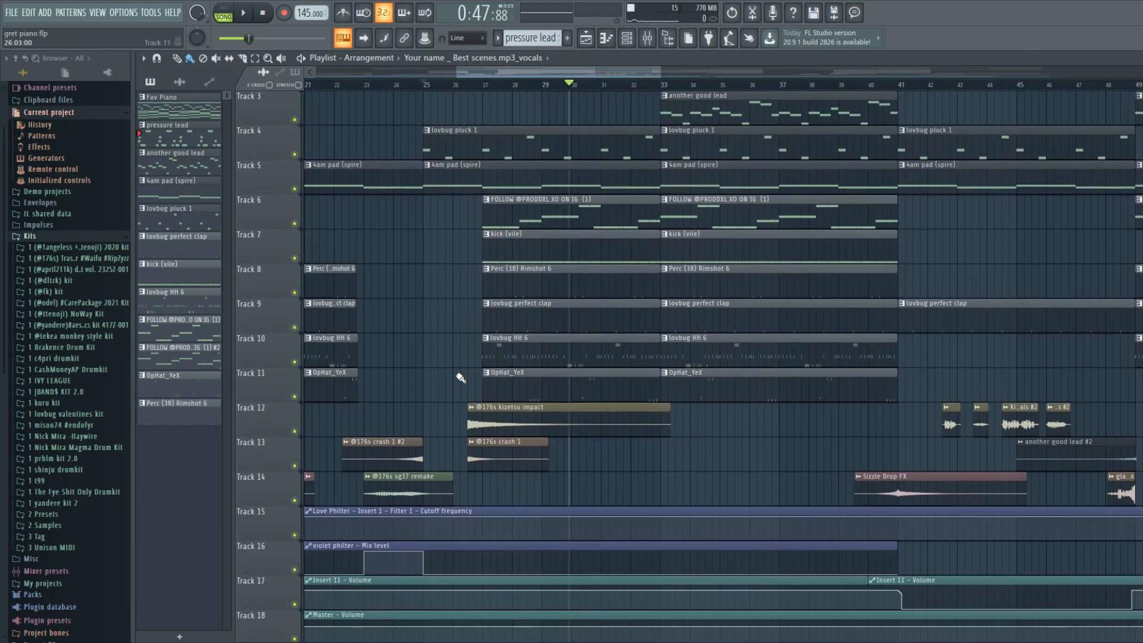
scroll(572, 398, "up", 2)
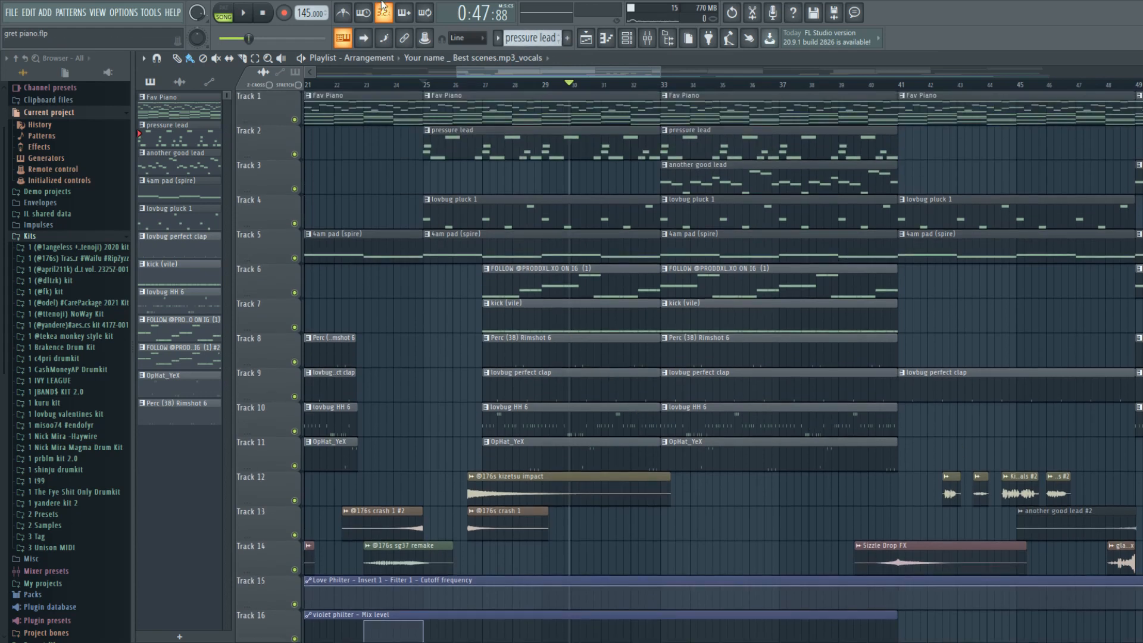
scroll(442, 186, "down", 5)
scroll(468, 249, "up", 5)
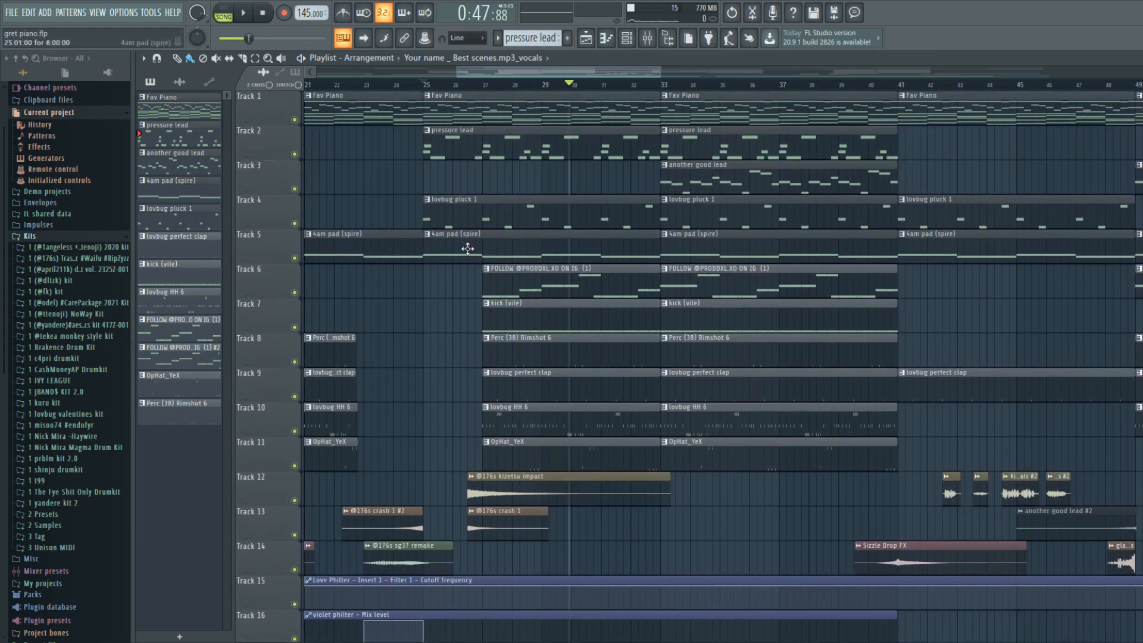
left_click(428, 87)
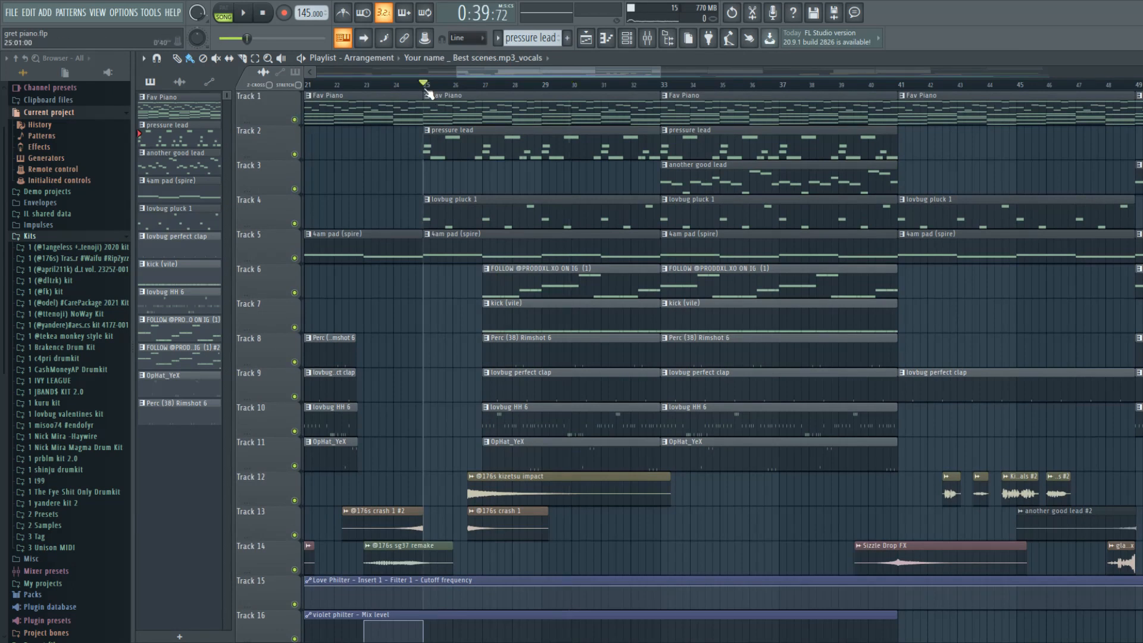
View the Fav Piano channel's piano instrument with its Japanese Classic model, then close it.
left_click(626, 37)
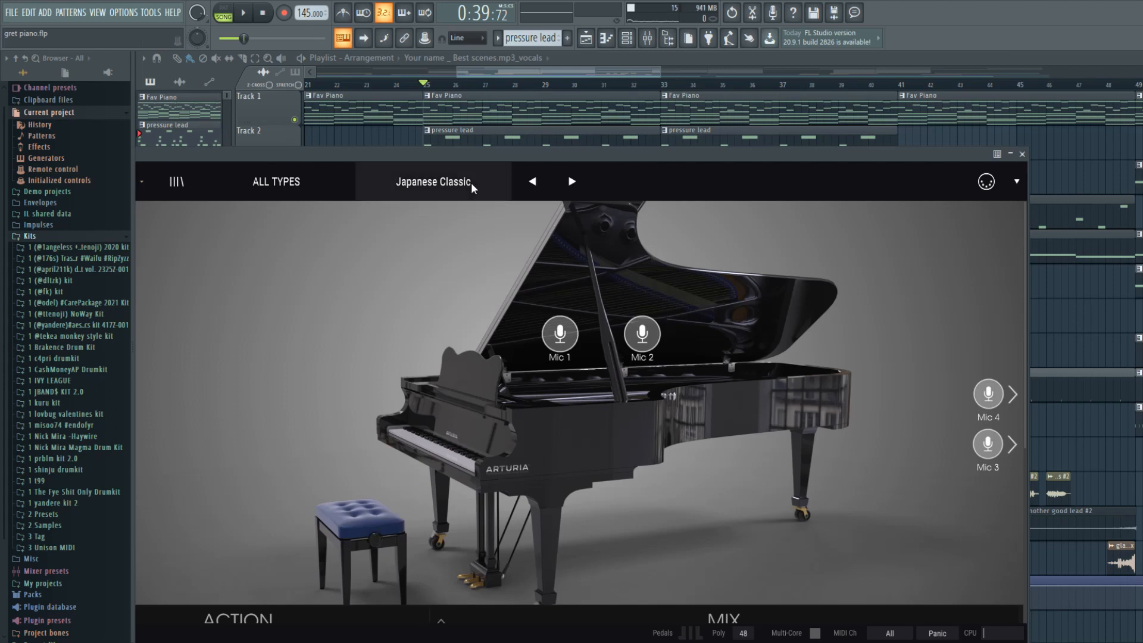
left_click_drag(472, 158, 469, 83)
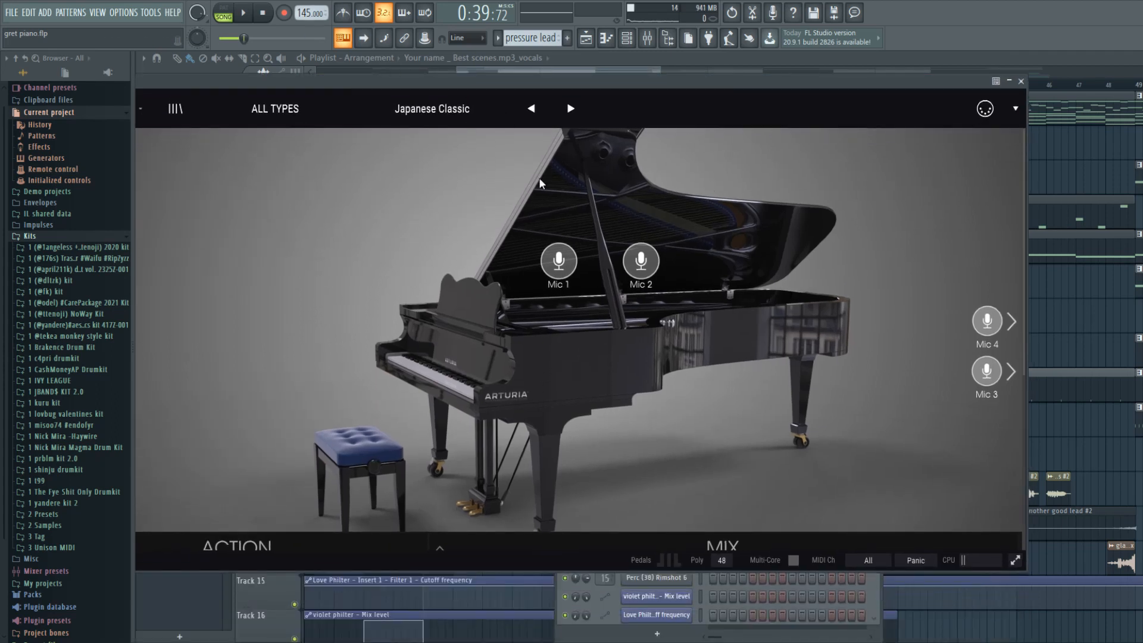
left_click(1022, 81)
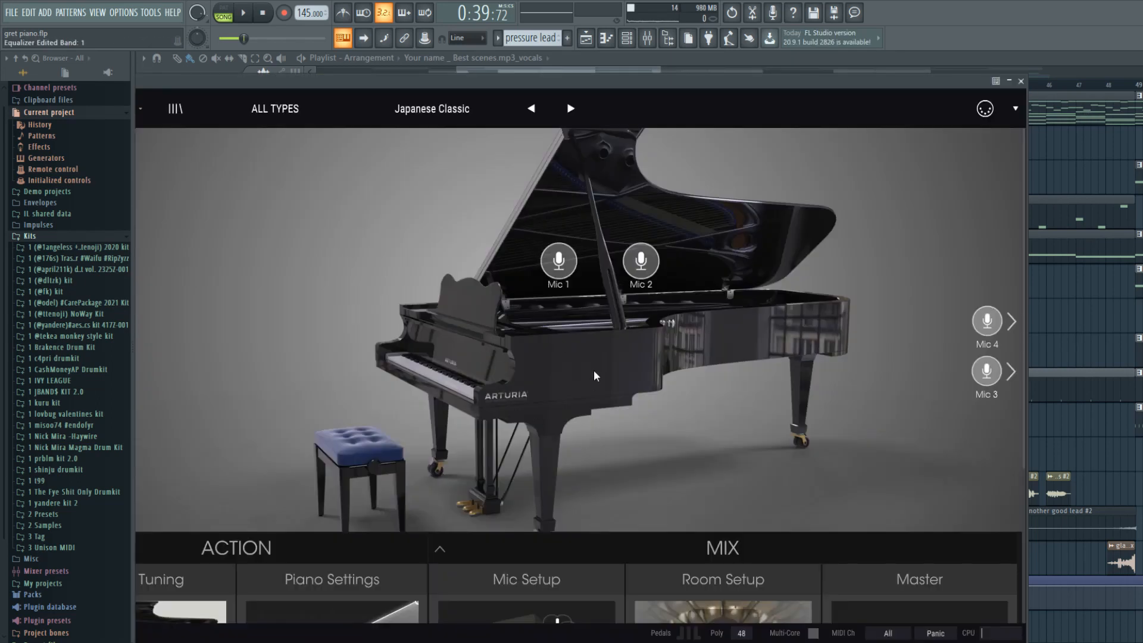
left_click(1022, 81)
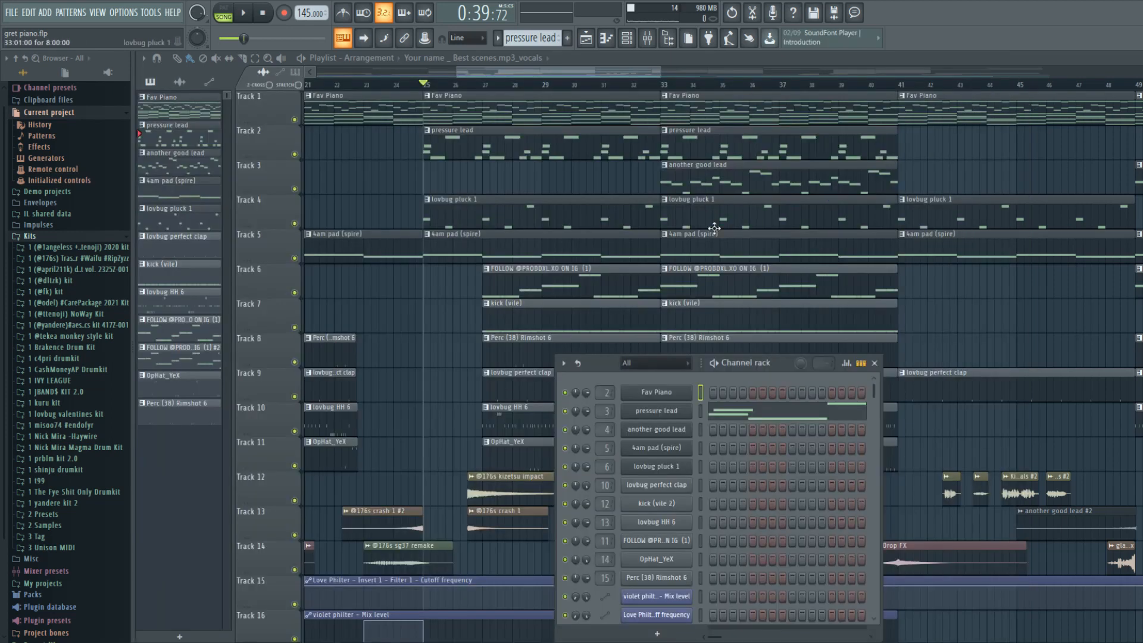
Bring up the Fav Piano pattern in the piano roll and examine its melody and chord notes.
double_click(454, 114)
scroll(488, 331, "up", 5)
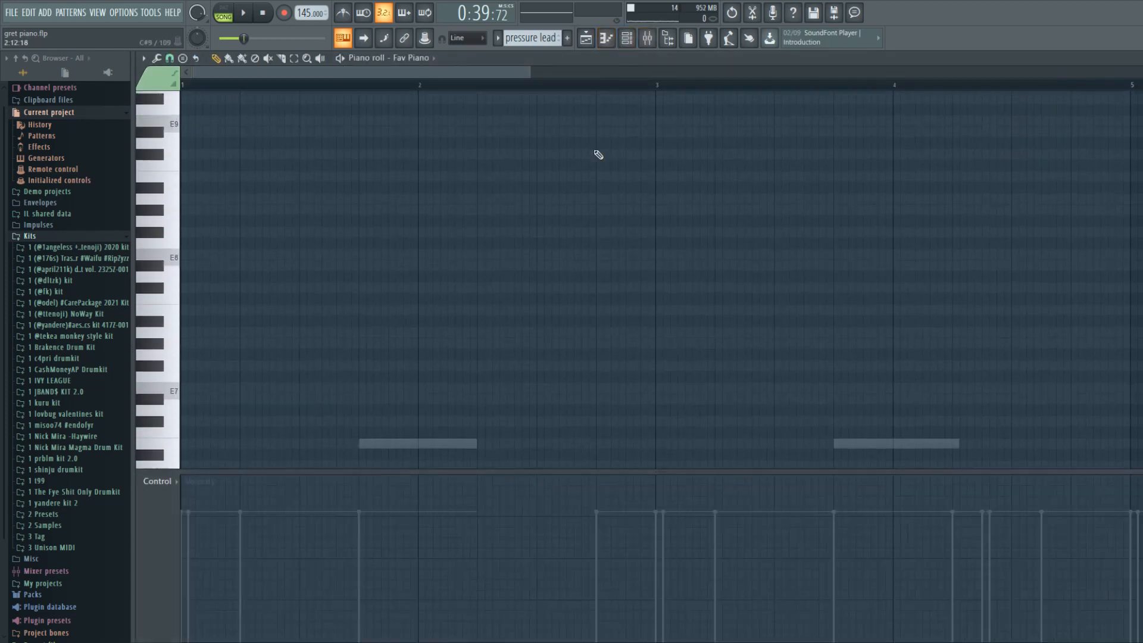
left_click(607, 40)
left_click(523, 110)
left_click(606, 40)
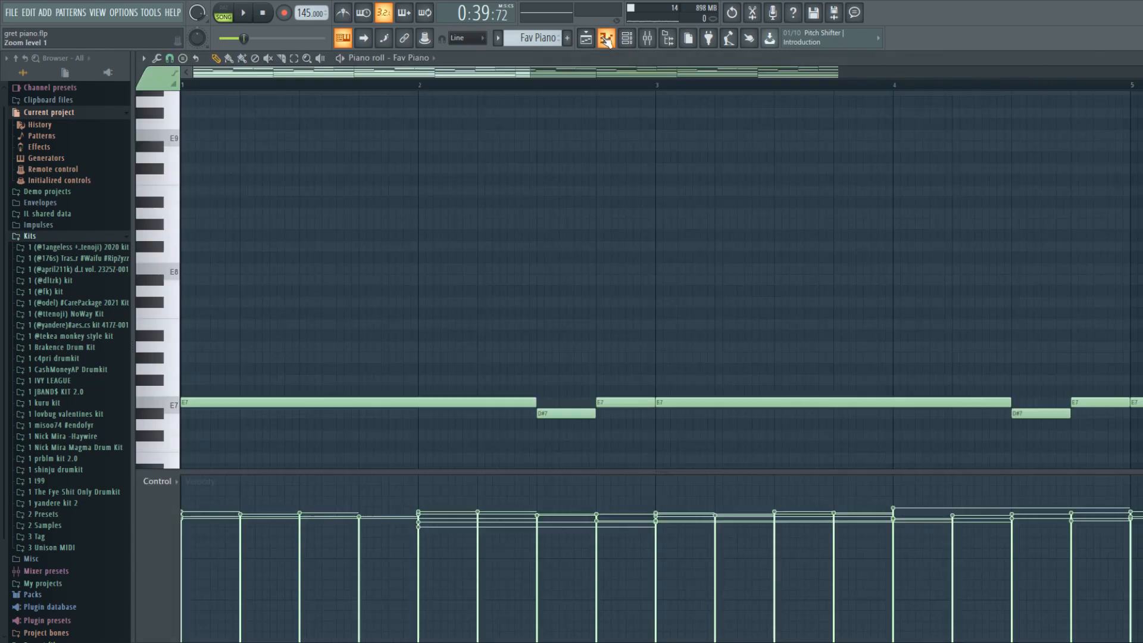
scroll(613, 302, "down", 5)
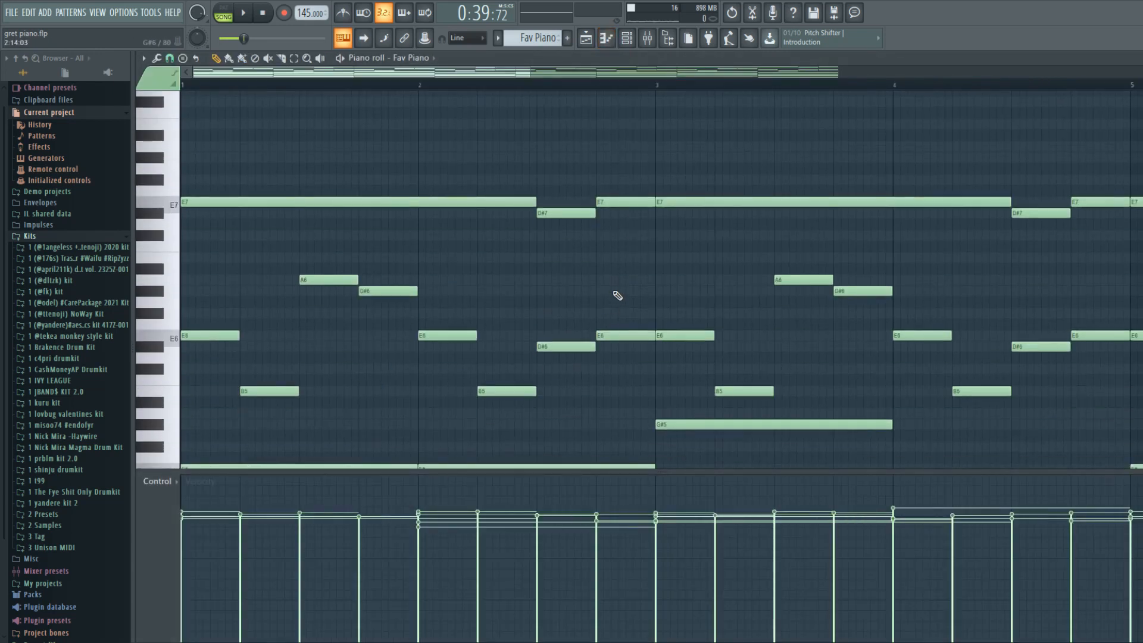
scroll(613, 289, "down", 3)
scroll(602, 276, "down", 4)
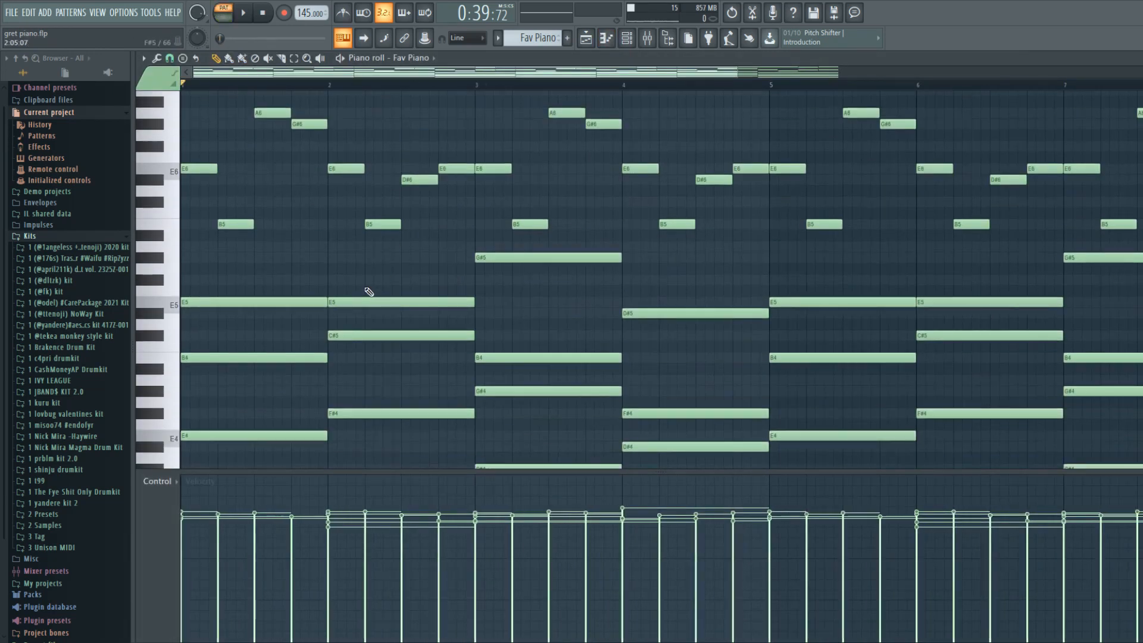
Play the Fav Piano pattern while viewing its lower chord notes, then stop playback.
key("space")
scroll(327, 296, "down", 3)
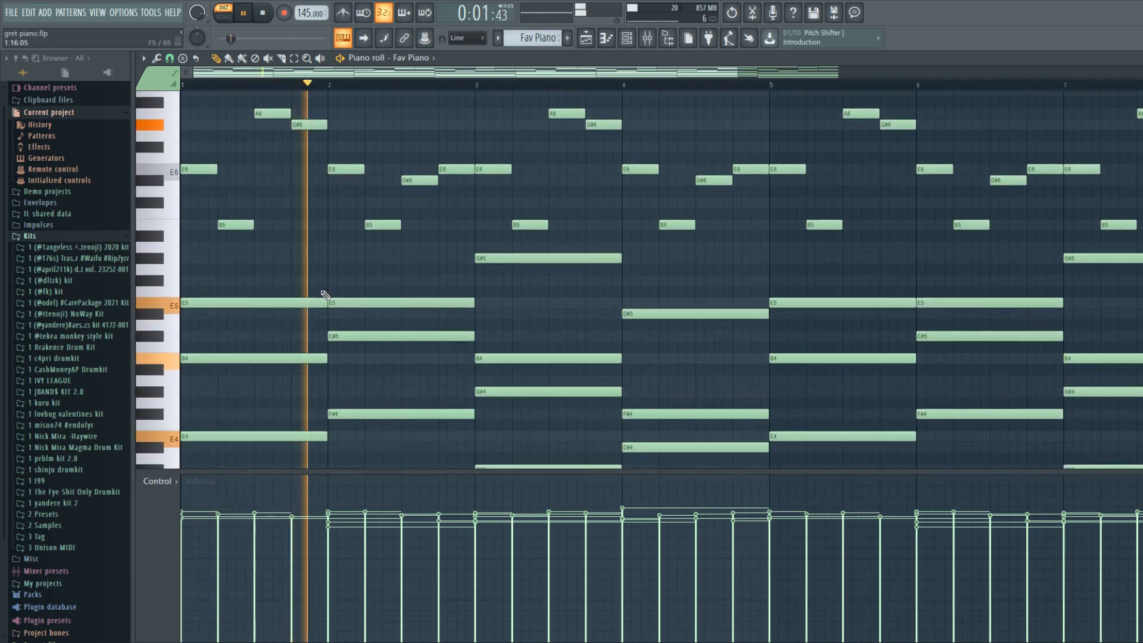
scroll(325, 296, "up", 1)
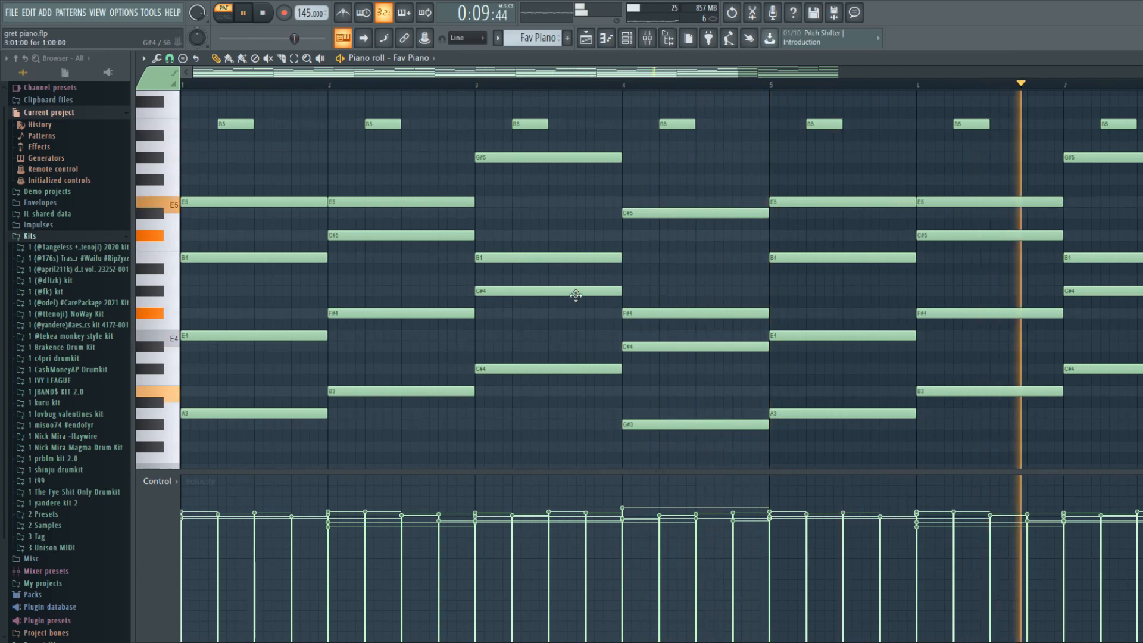
scroll(537, 296, "up", 6)
key("space")
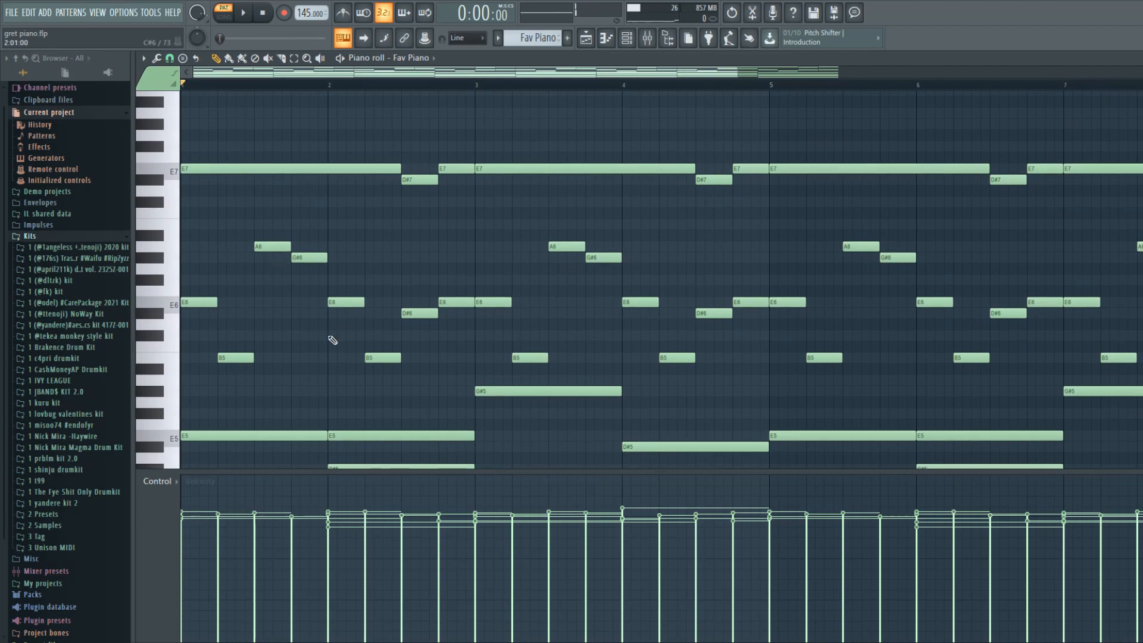
Play the Fav Piano pattern from the start again while viewing its upper melody notes, then stop playback.
scroll(203, 295, "down", 4)
scroll(301, 251, "up", 8)
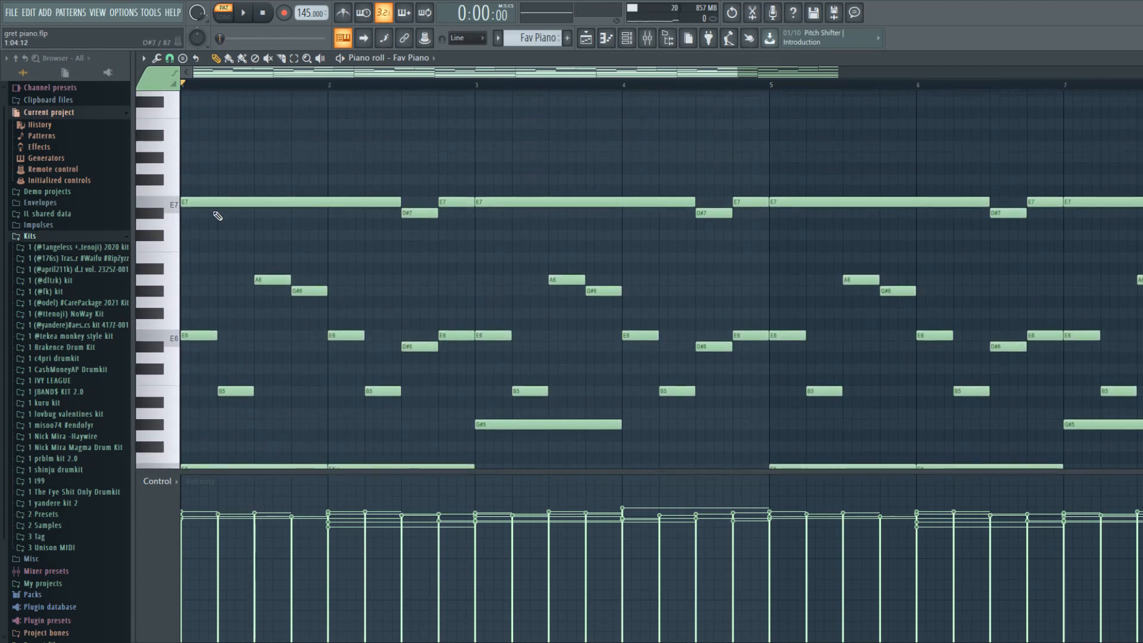
key("space")
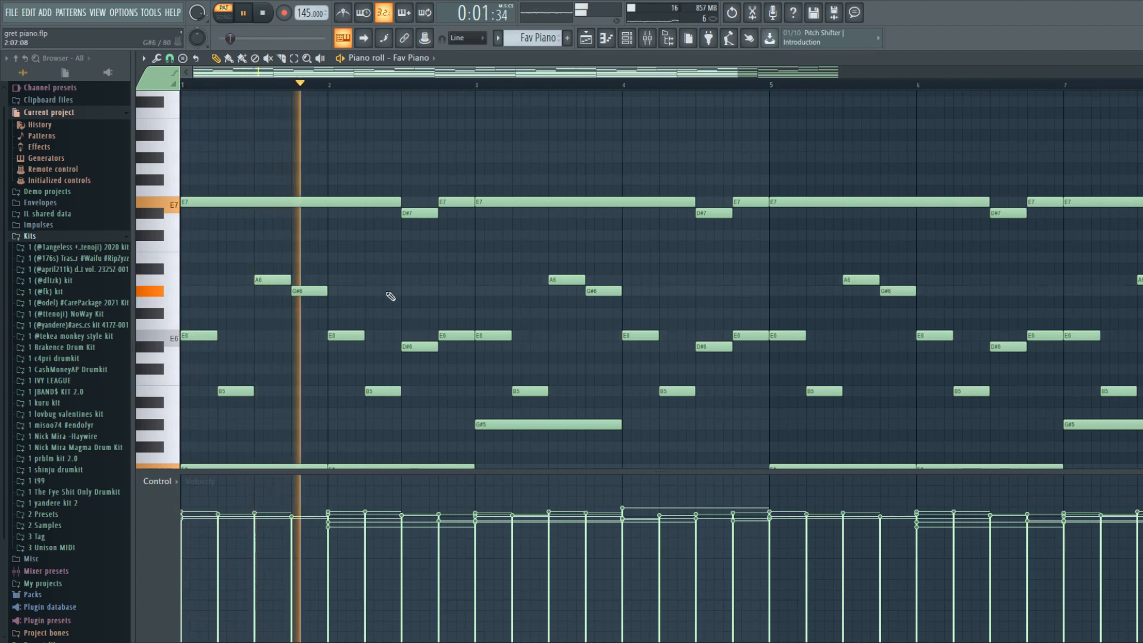
scroll(423, 341, "down", 2)
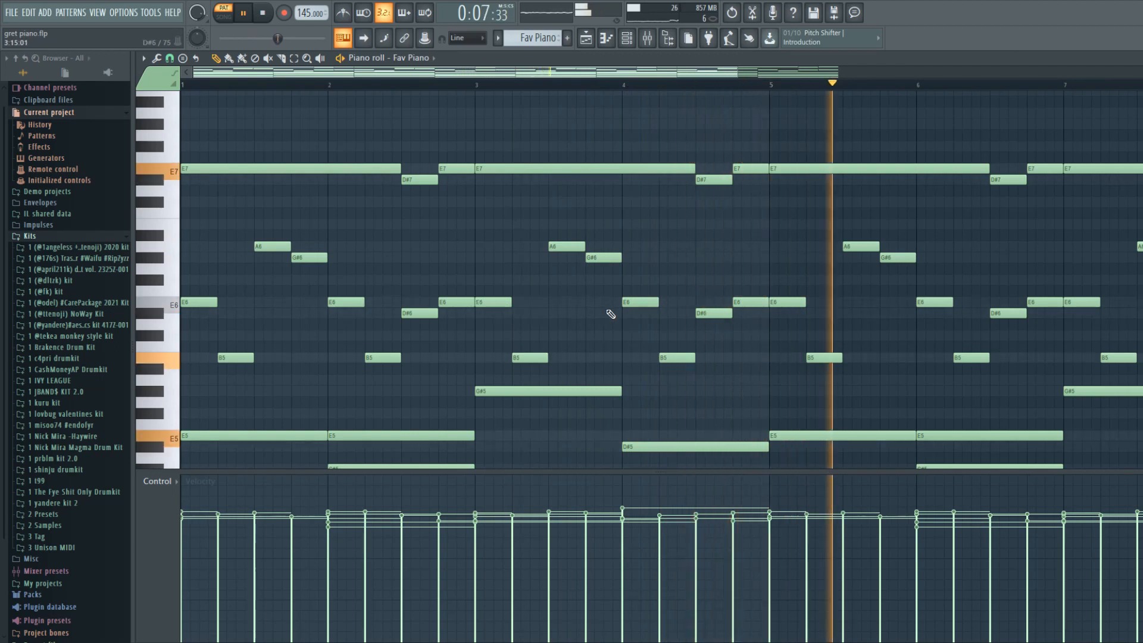
left_click_drag(294, 75, 465, 80)
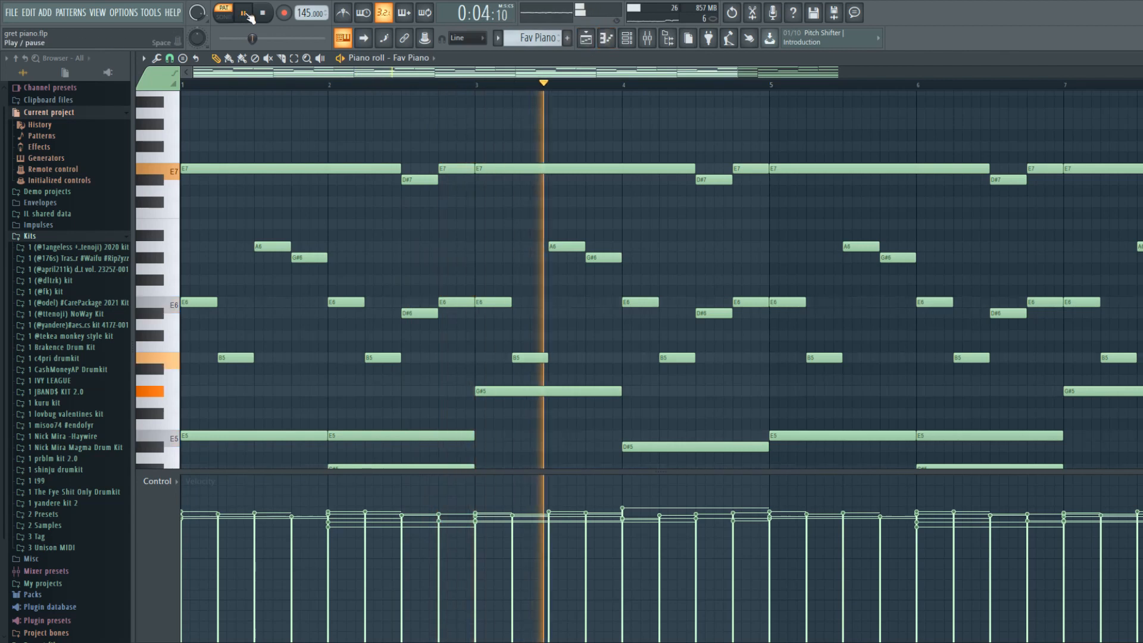
key("space")
Select the pressure lead pattern in the playlist and view its Spire instrument preset.
left_click(586, 38)
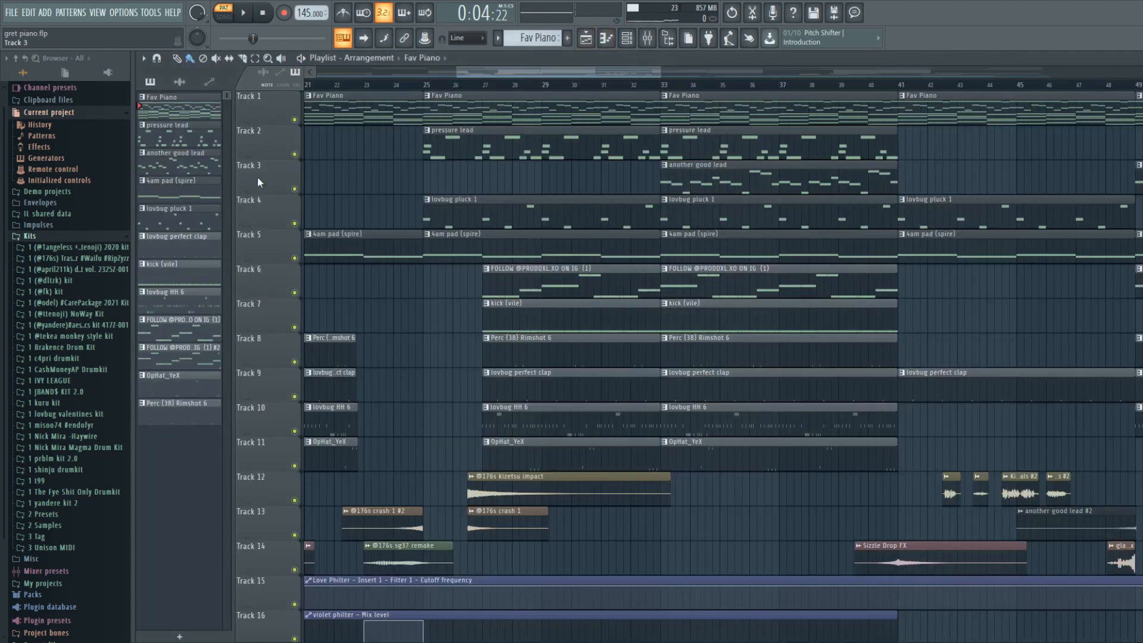
left_click(468, 144)
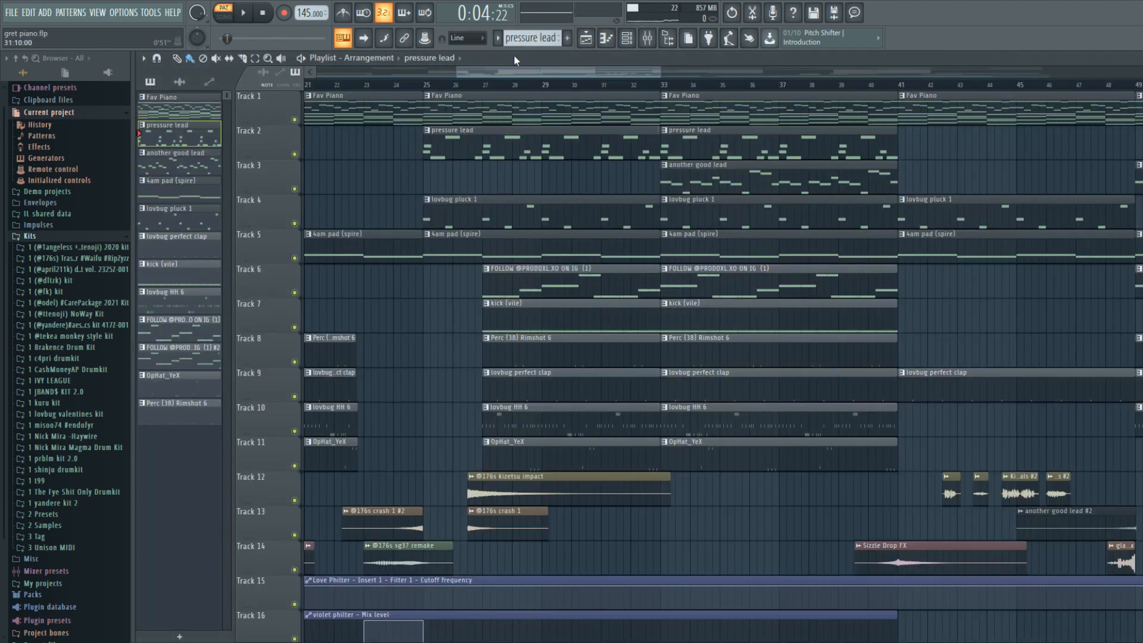
left_click(627, 38)
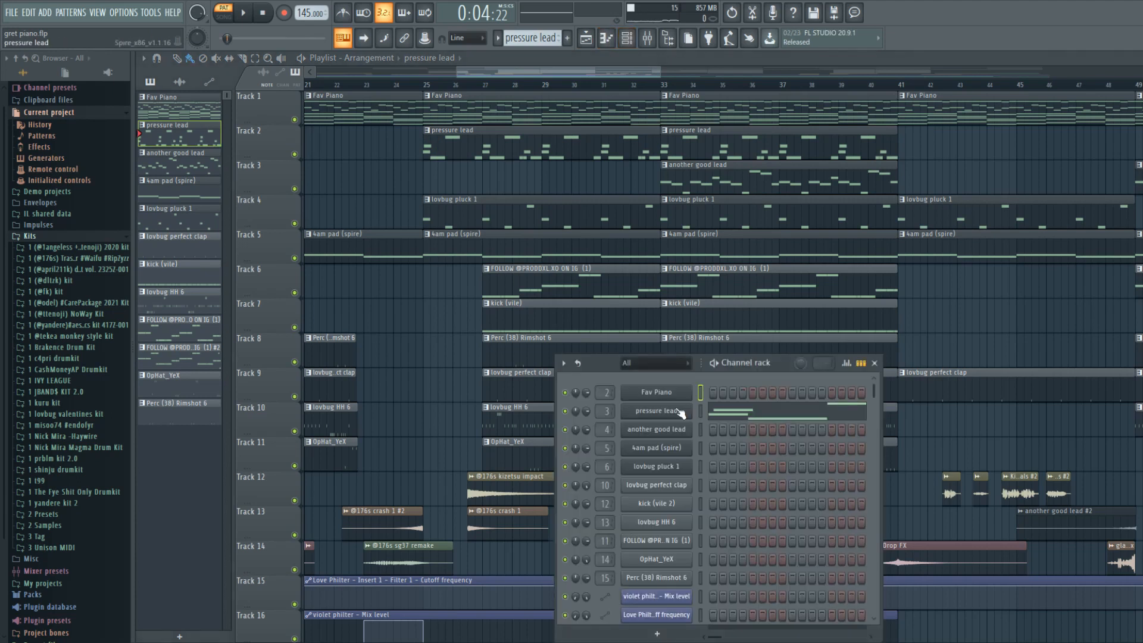
left_click(681, 411)
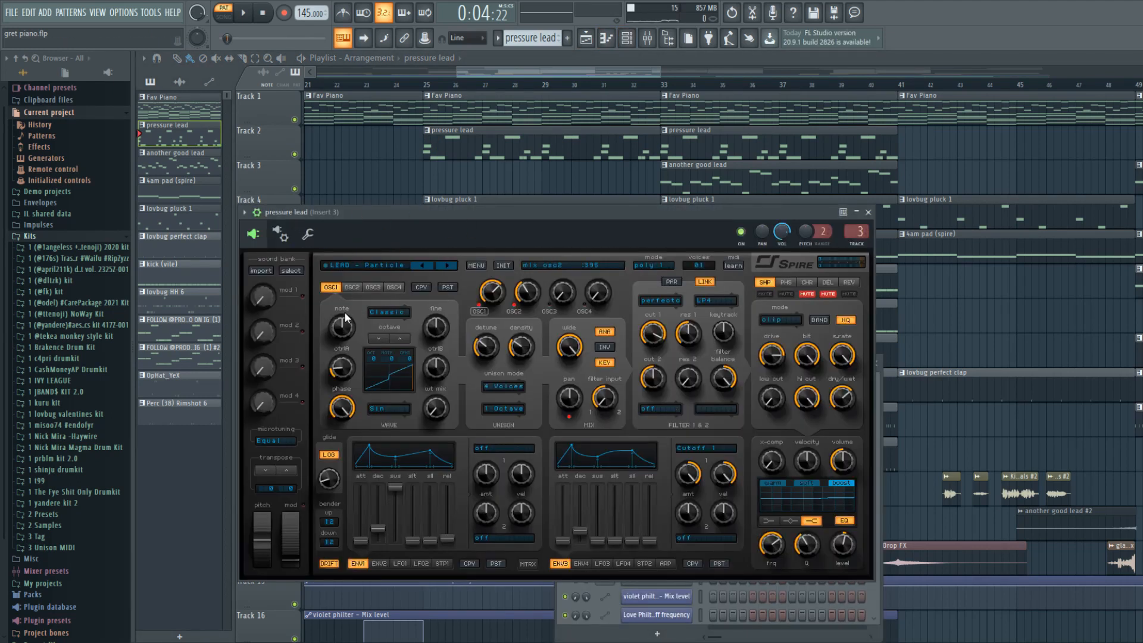
left_click(868, 213)
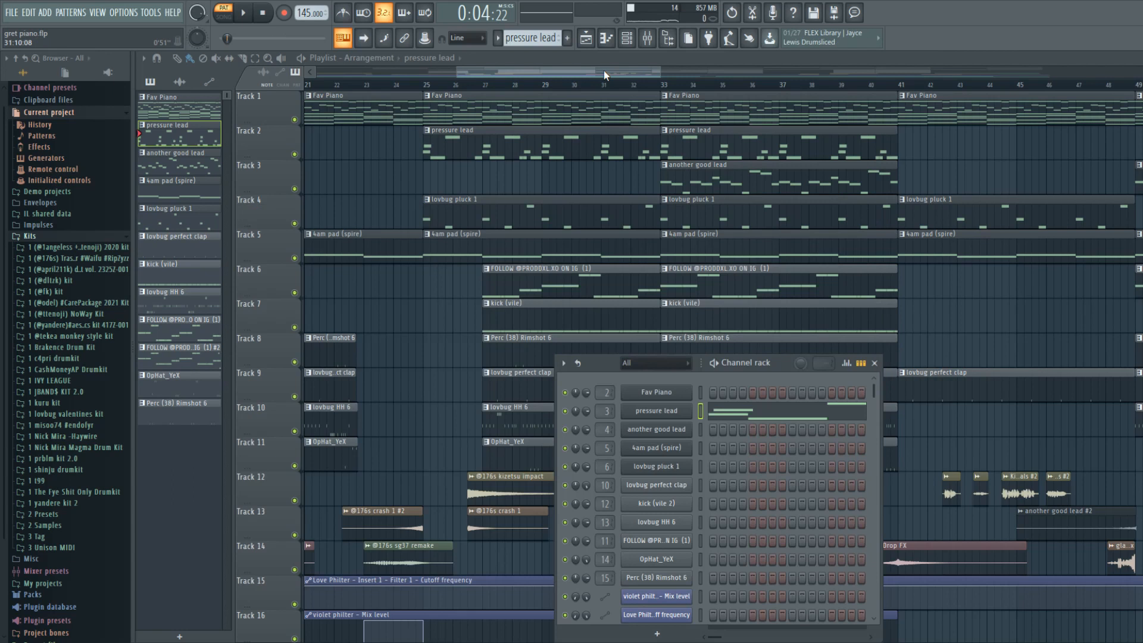
Show the pressure lead notes in the piano roll and play the pattern through to its later bars.
left_click(606, 40)
scroll(553, 388, "up", 3)
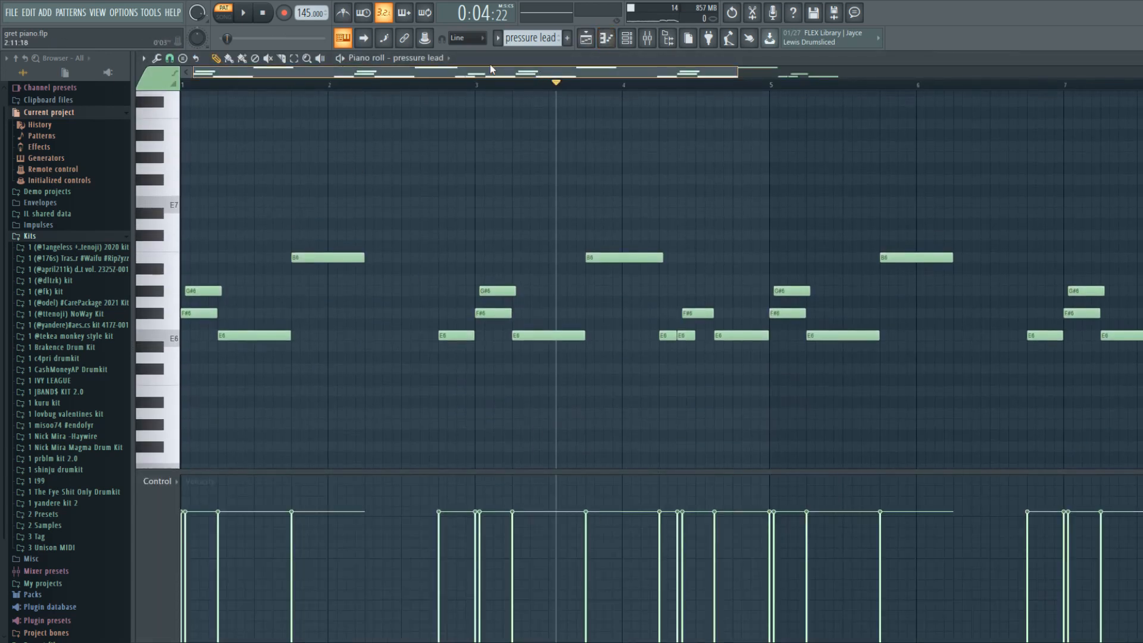
key("space")
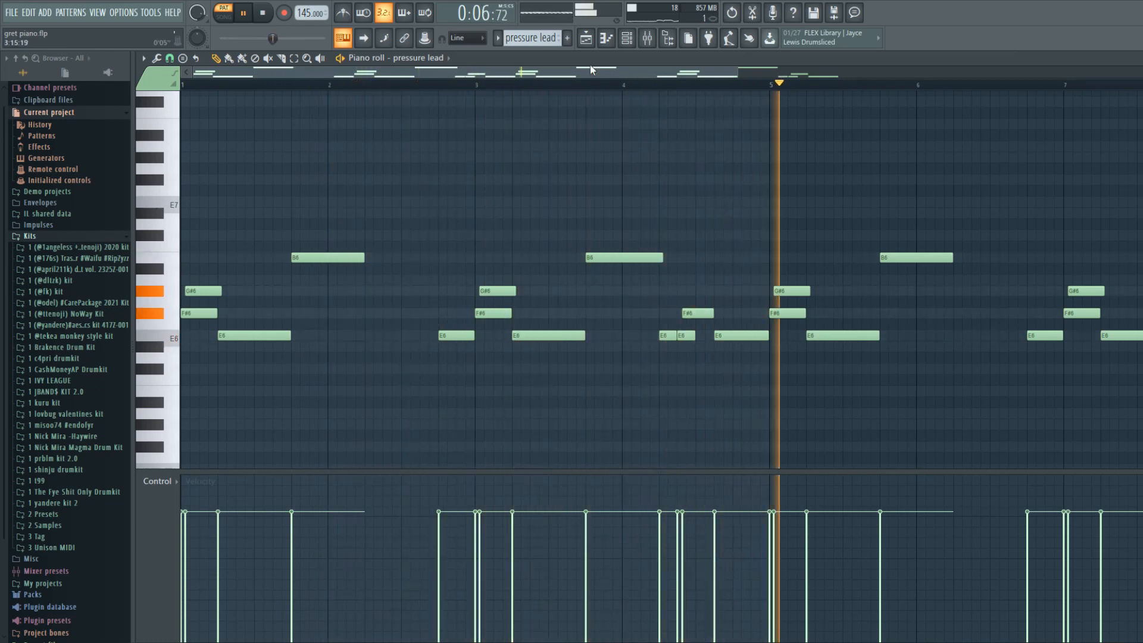
left_click_drag(631, 77, 806, 93)
key("space")
Show the mixer and select Insert 2 to display its effect chain.
left_click(627, 40)
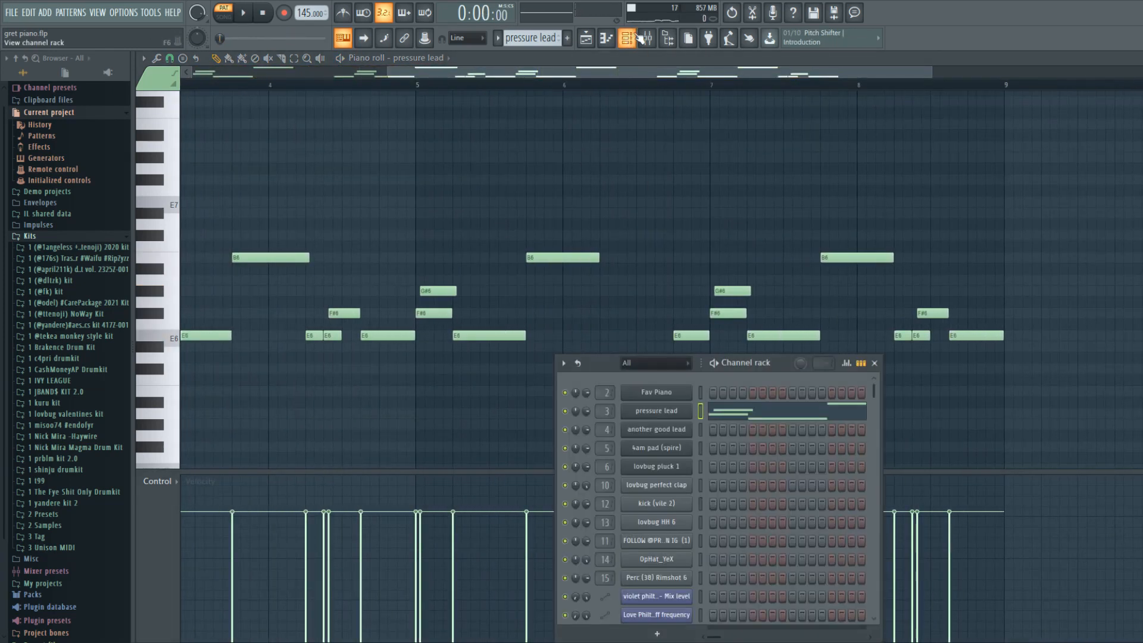
left_click(648, 46)
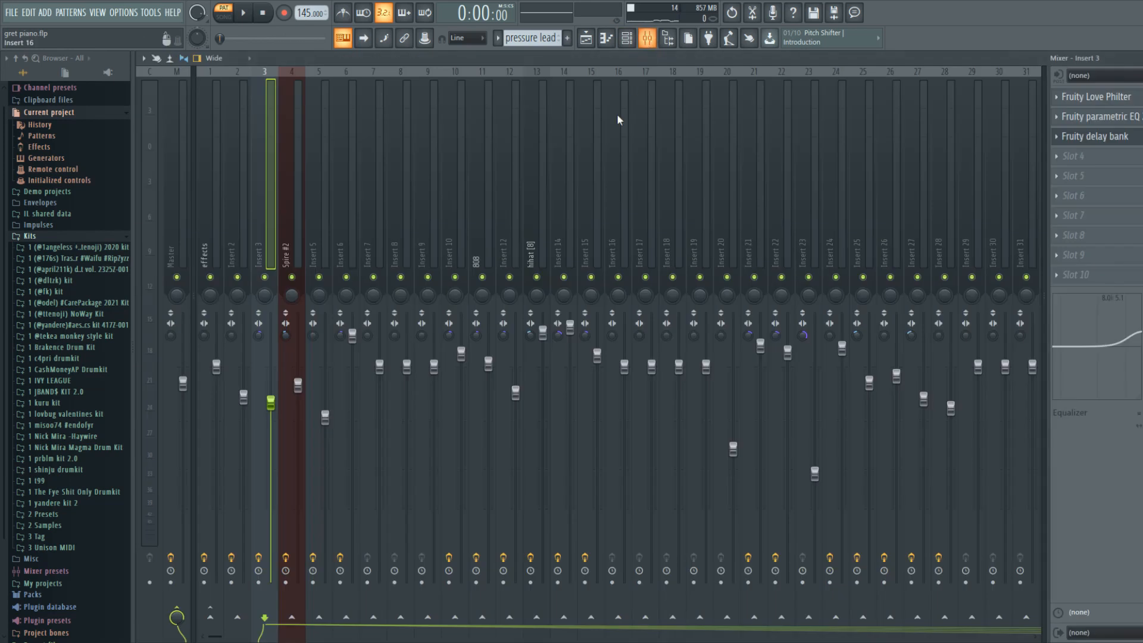
left_click(228, 233)
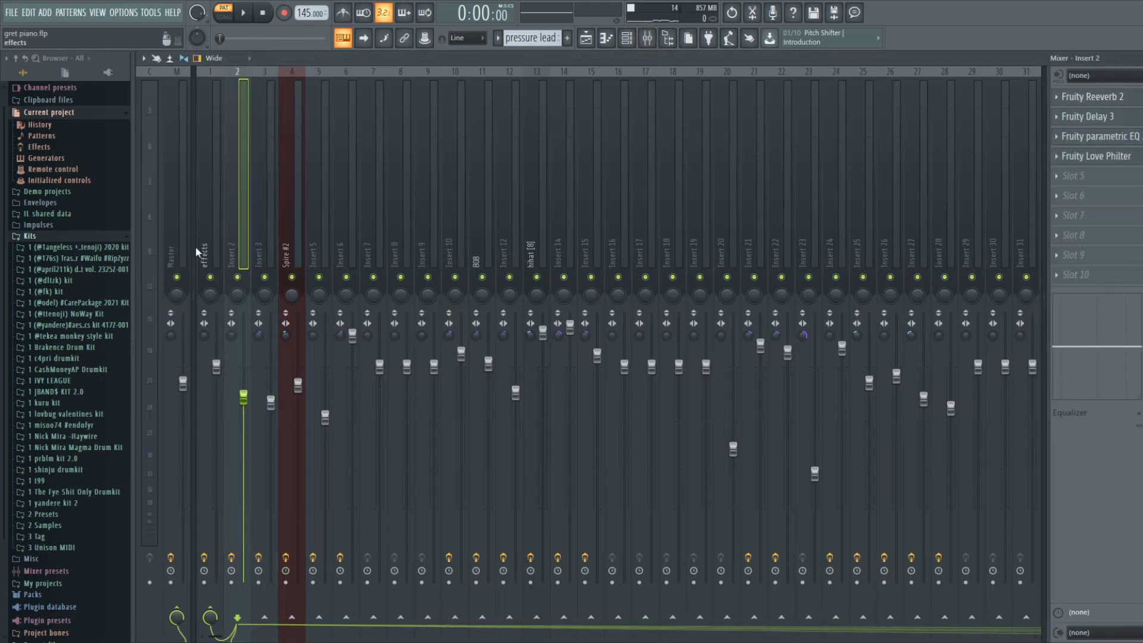
Inspect Insert 2's Fruity Reeverb 2, Fruity Delay 3, Fruity parametric EQ and Fruity Love Philter settings, closing each one.
left_click(1105, 98)
left_click(1105, 98)
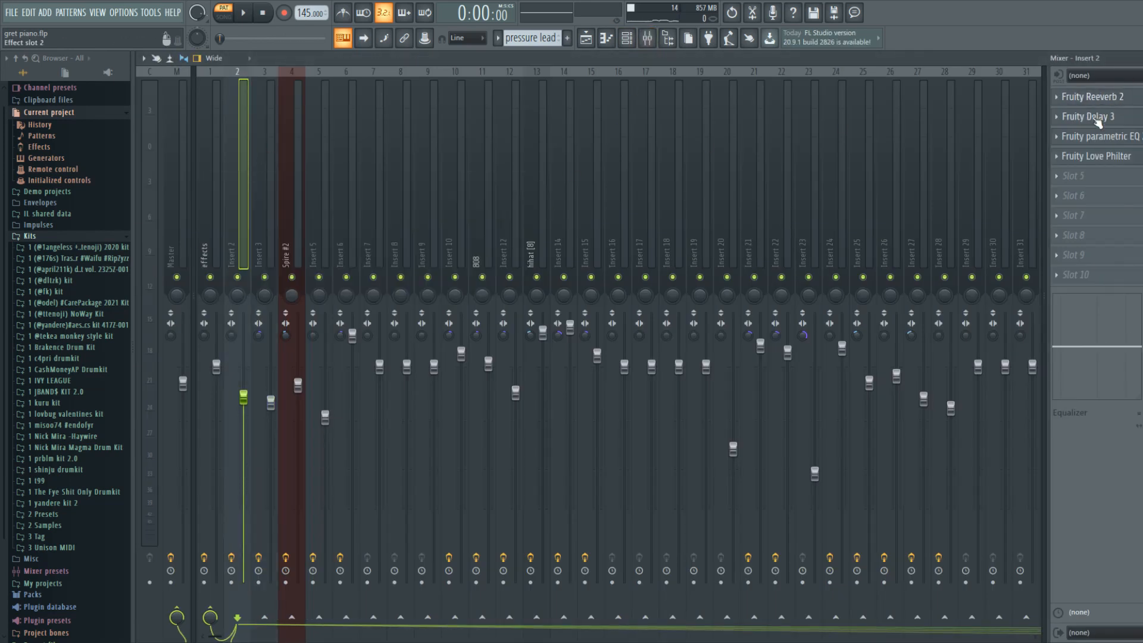
left_click(1098, 121)
left_click(1098, 121)
left_click(1096, 138)
left_click(1095, 138)
left_click(1081, 158)
left_click(1081, 160)
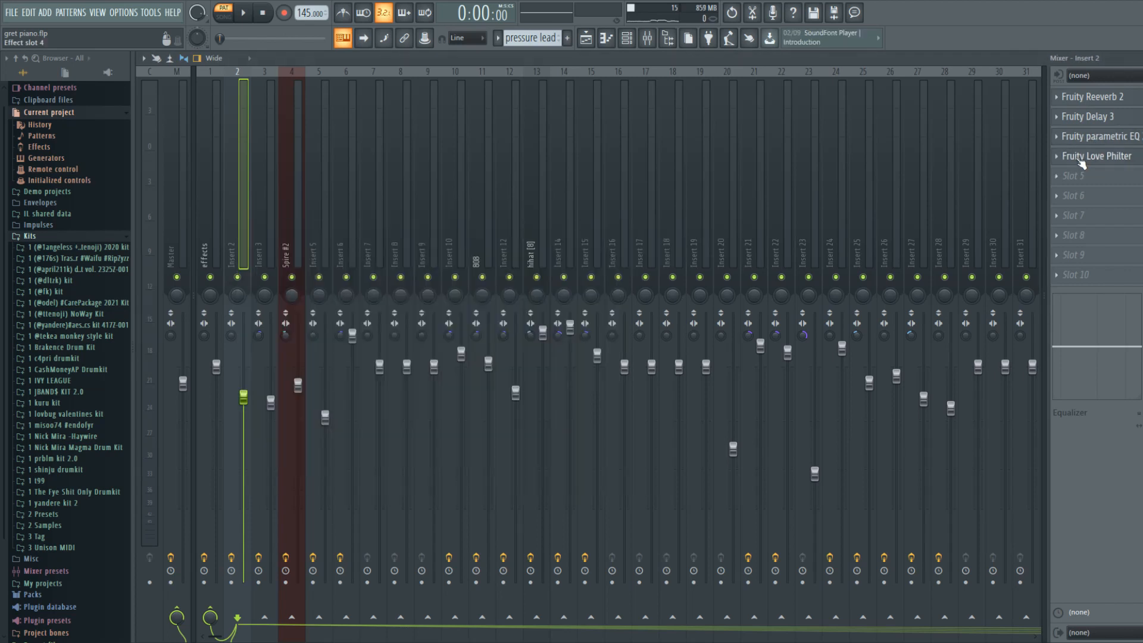
left_click(1069, 158)
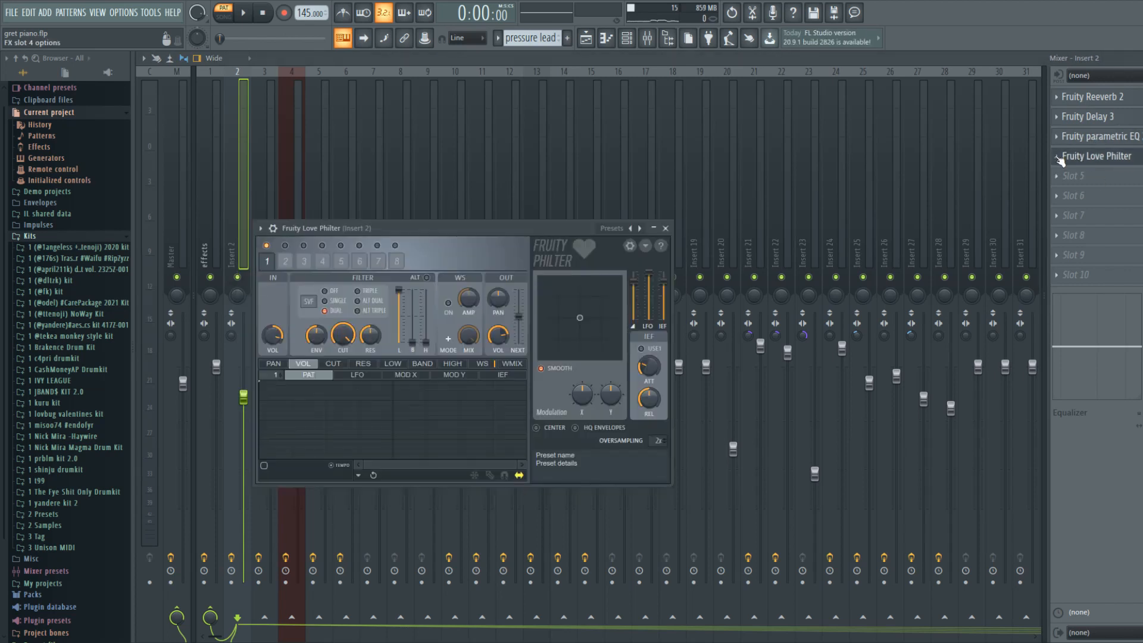
left_click(667, 231)
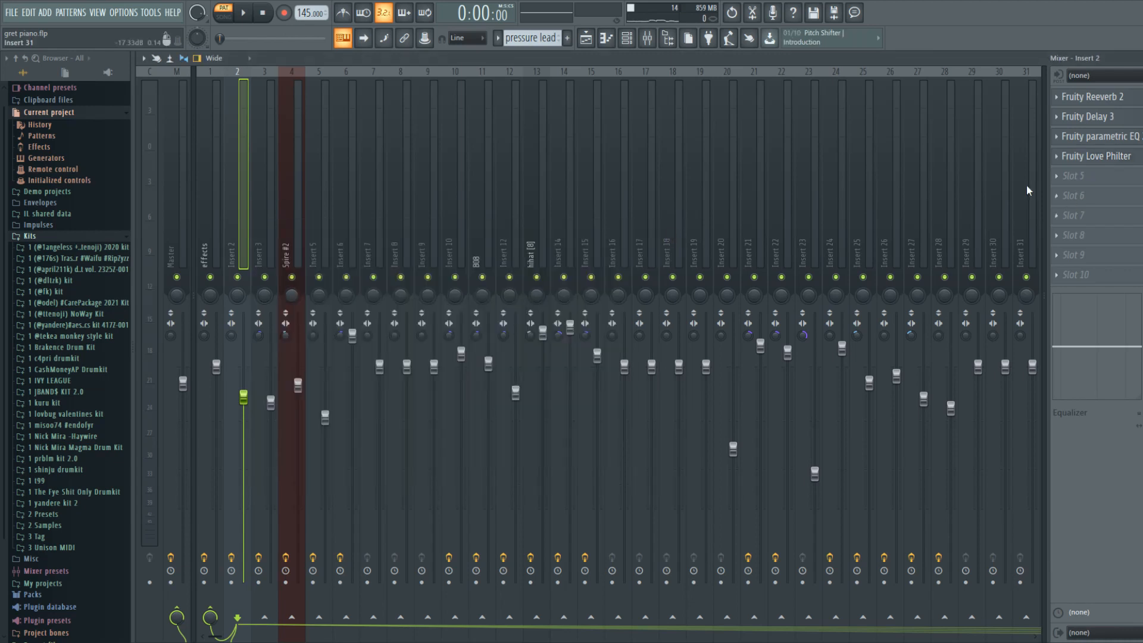
Select the pressure lead channel and display the effect chain of its mixer track, Insert 3.
left_click(607, 39)
left_click(630, 37)
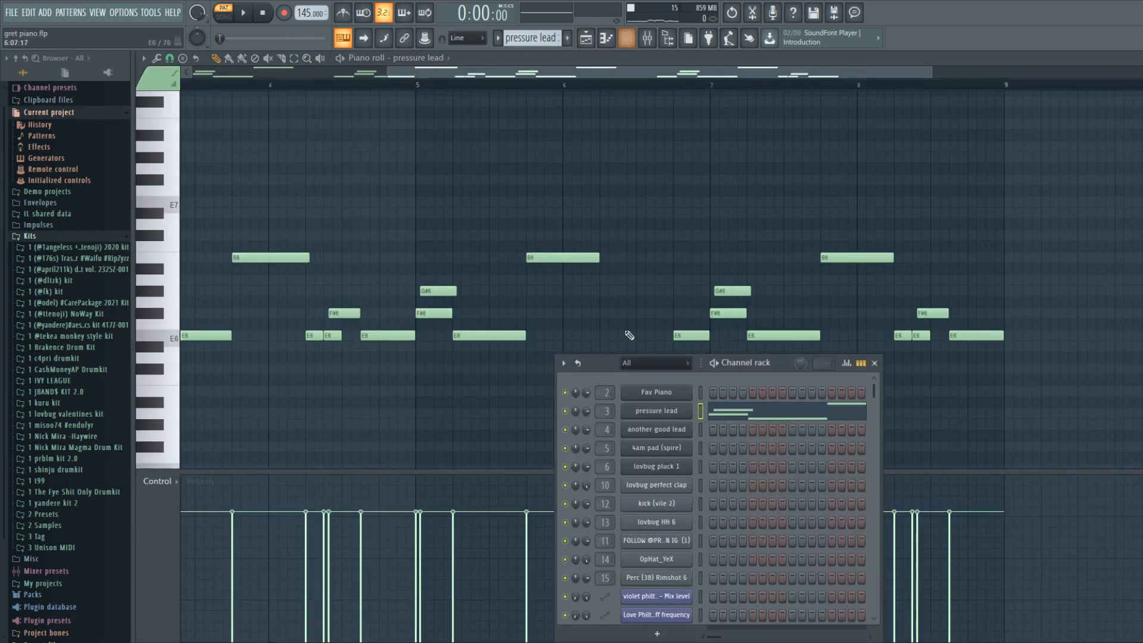
left_click(670, 412)
left_click(649, 39)
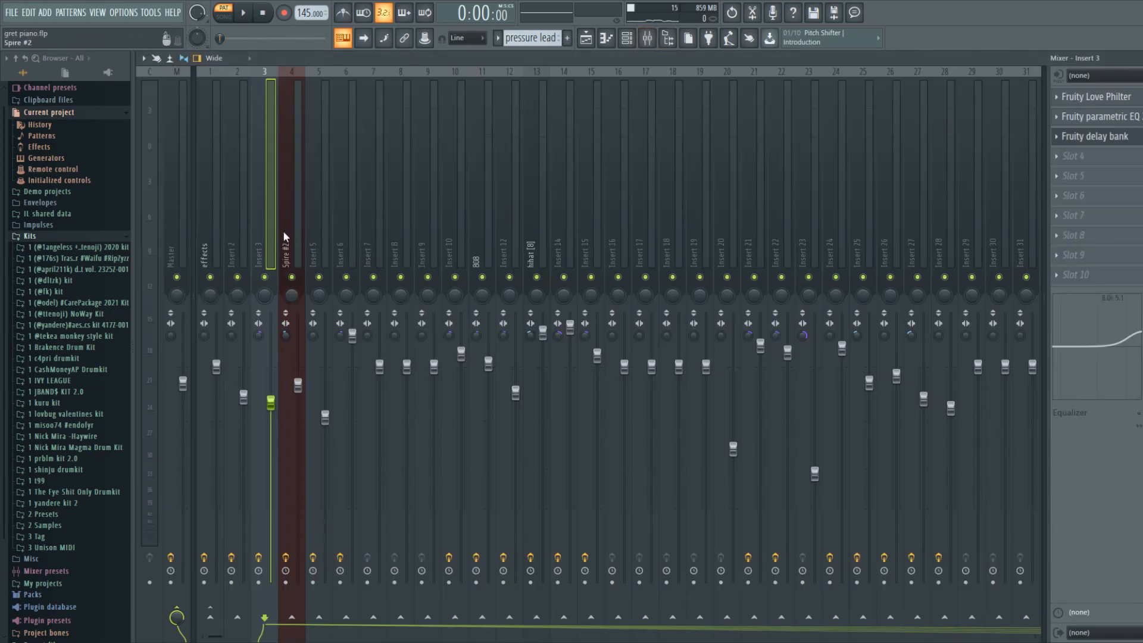
left_click(248, 242)
left_click(262, 241)
Inspect Insert 3's Fruity Love Philter, Fruity parametric EQ 2 and Fruity delay bank settings, closing each one.
left_click(1087, 99)
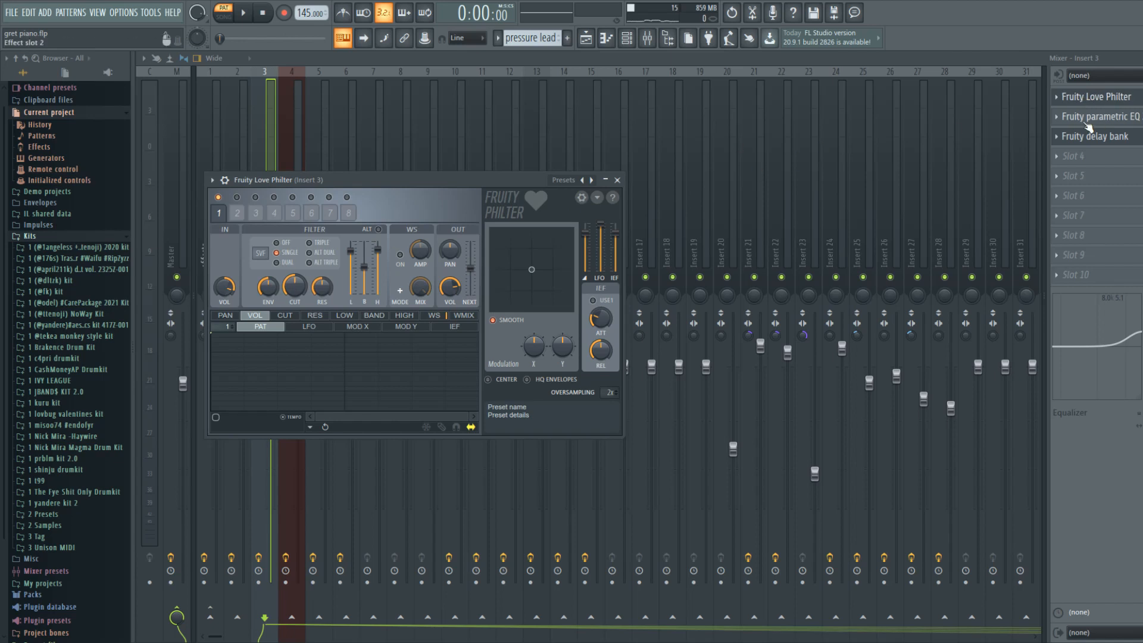
left_click(617, 180)
left_click(1105, 117)
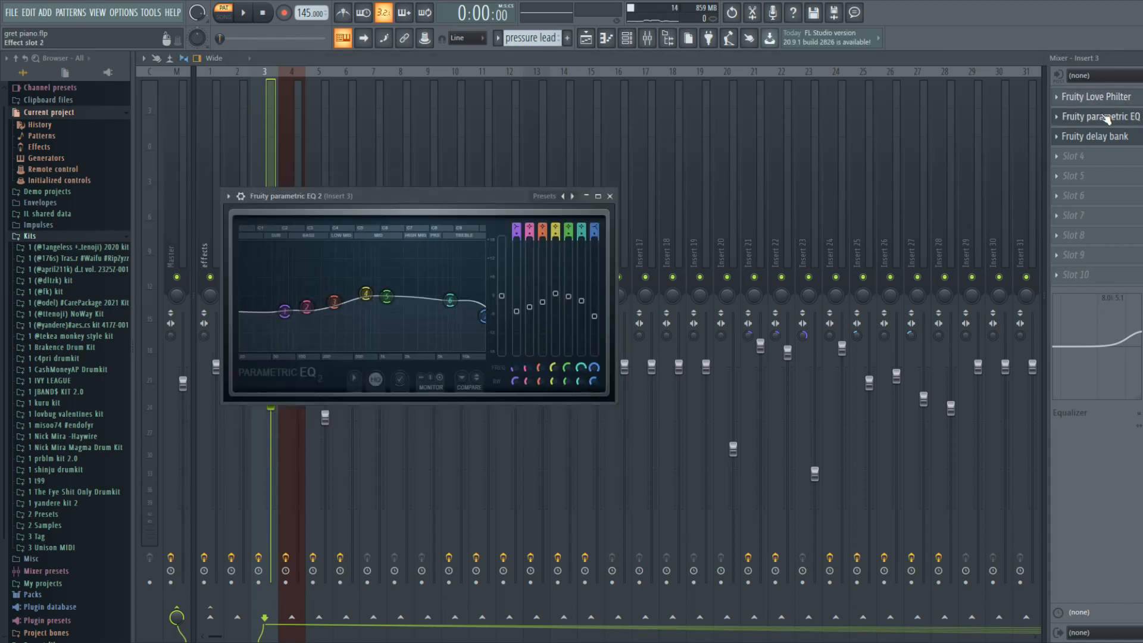
left_click(1105, 117)
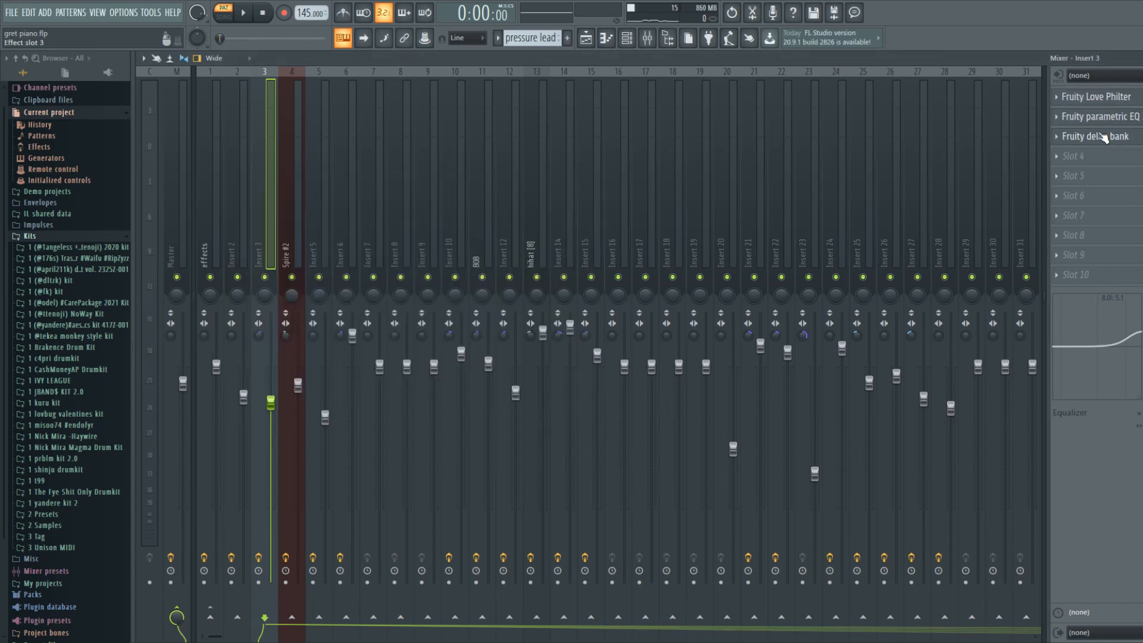
left_click(1105, 138)
left_click(1103, 139)
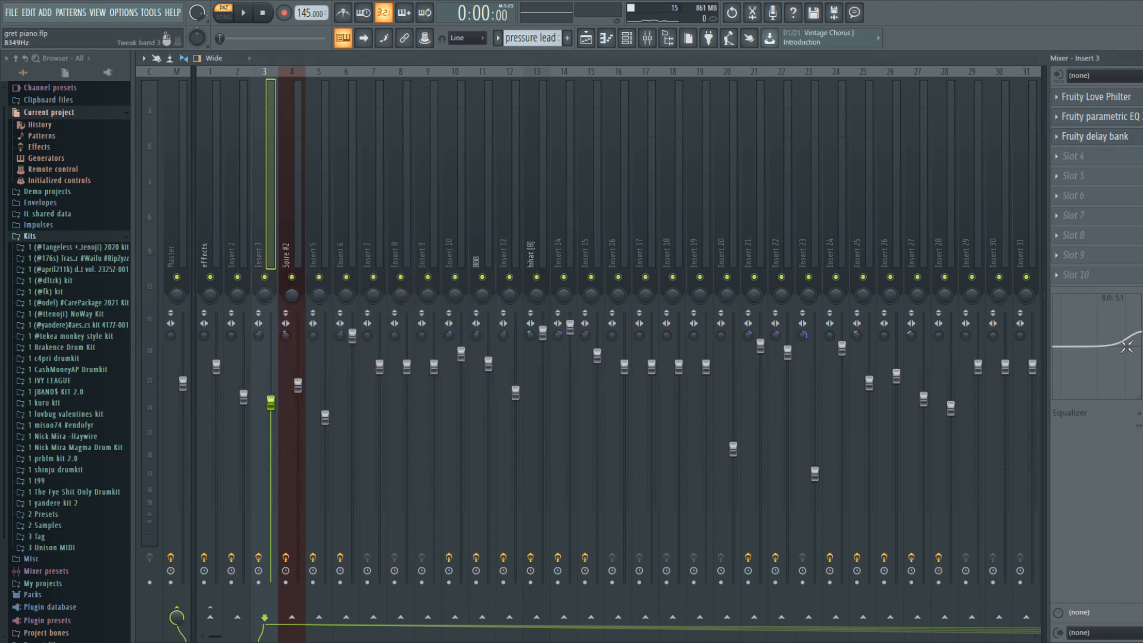
Open the another good lead pattern from the playlist in the piano roll and play it from its first bar.
left_click(605, 38)
left_click(586, 39)
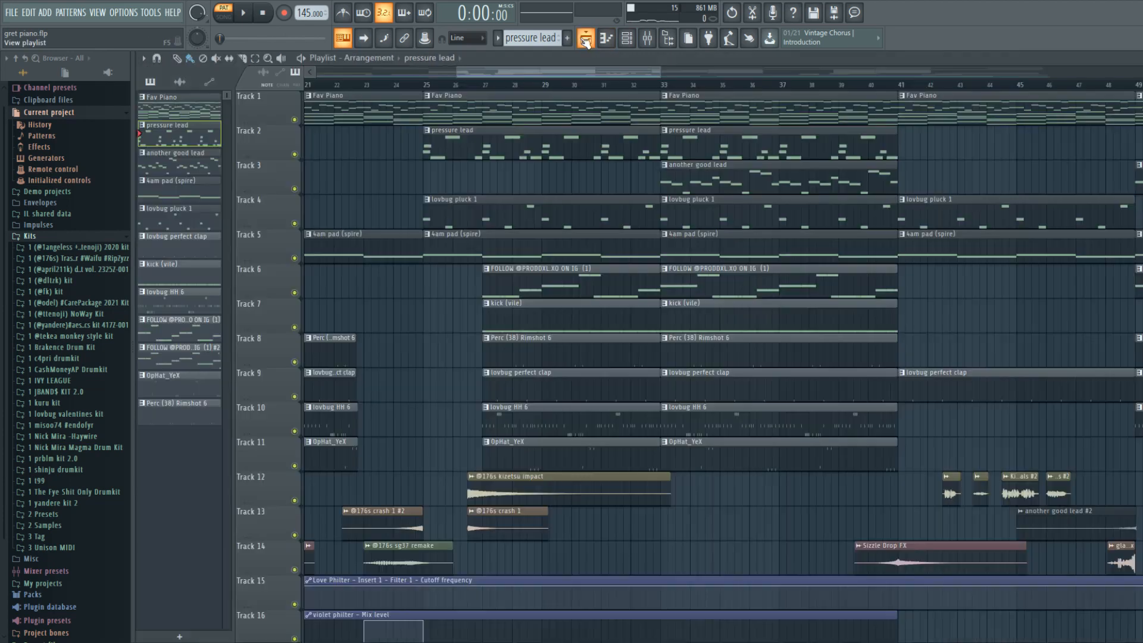
left_click(668, 89)
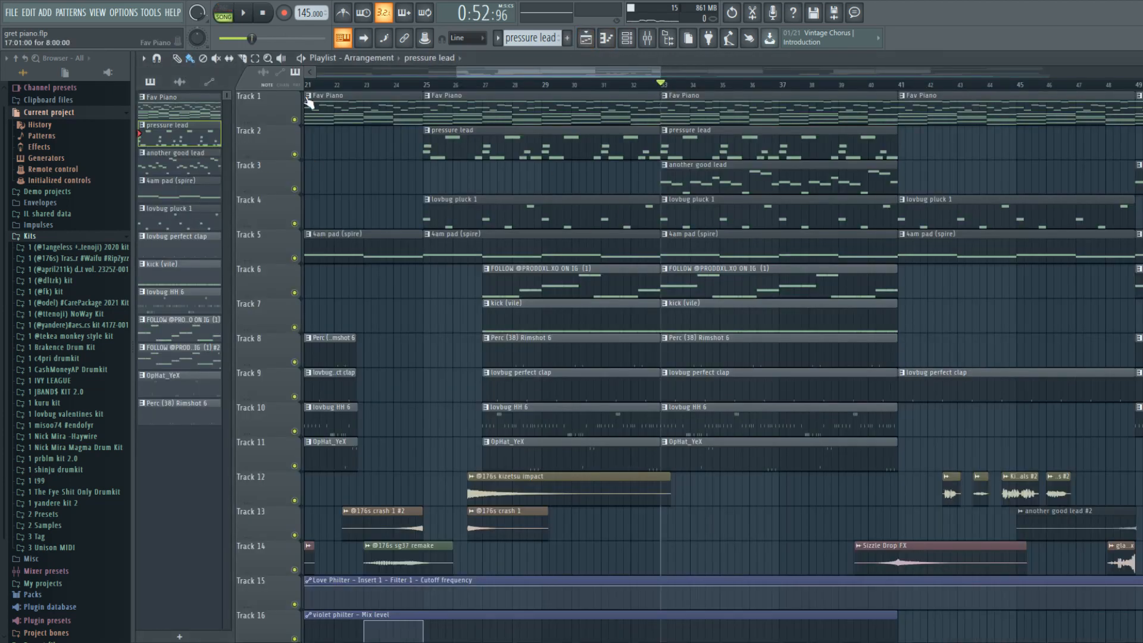
double_click(715, 176)
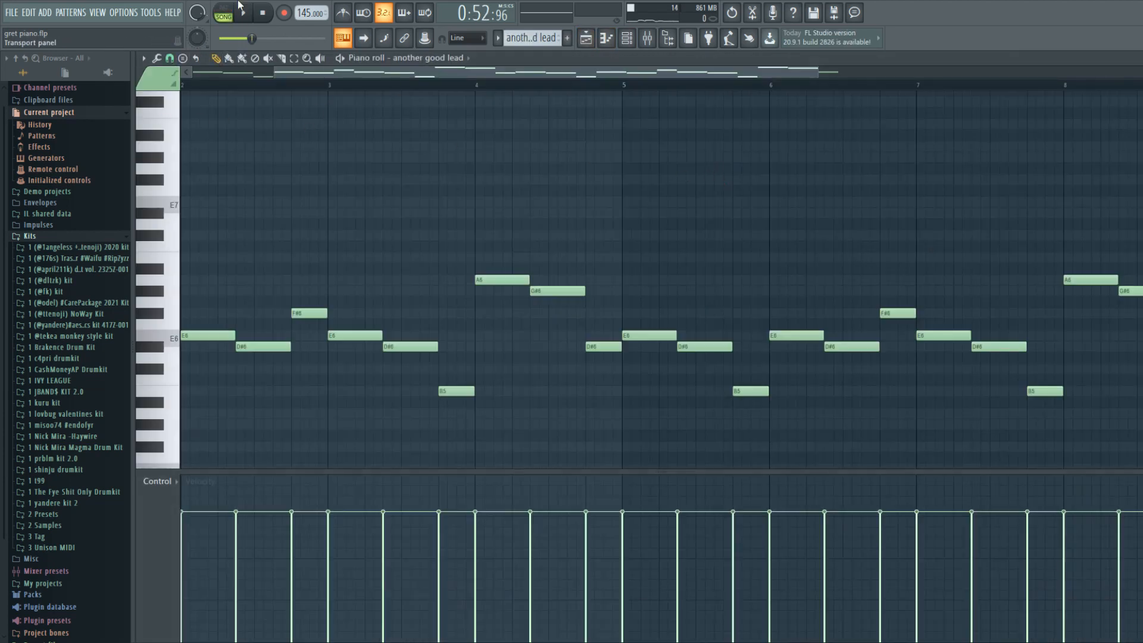
left_click_drag(527, 72, 36, 72)
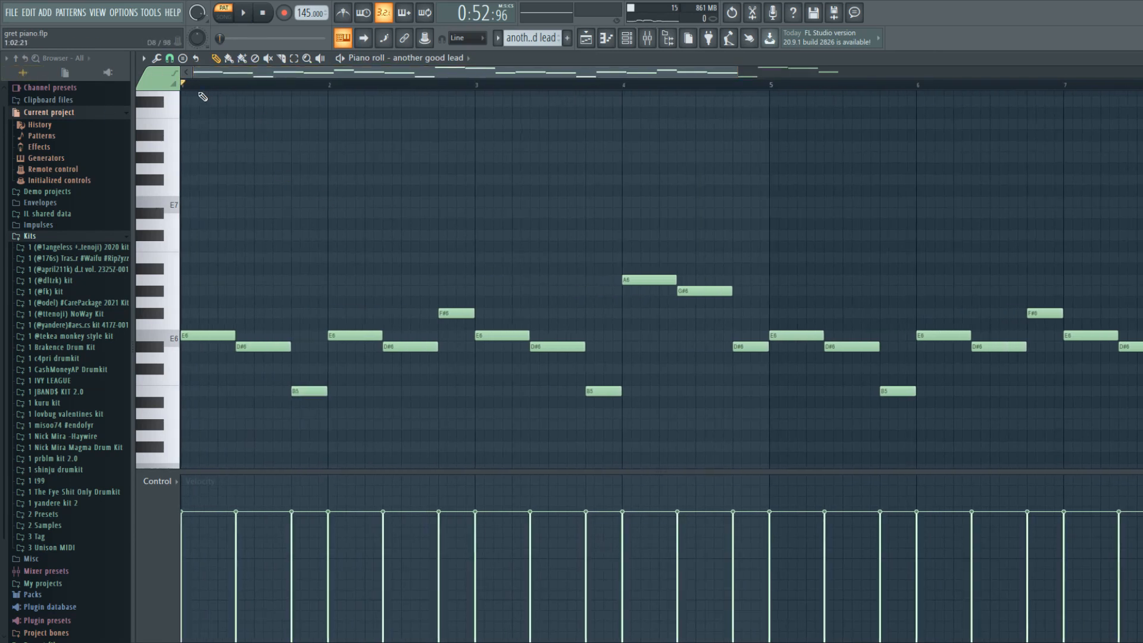
key("space")
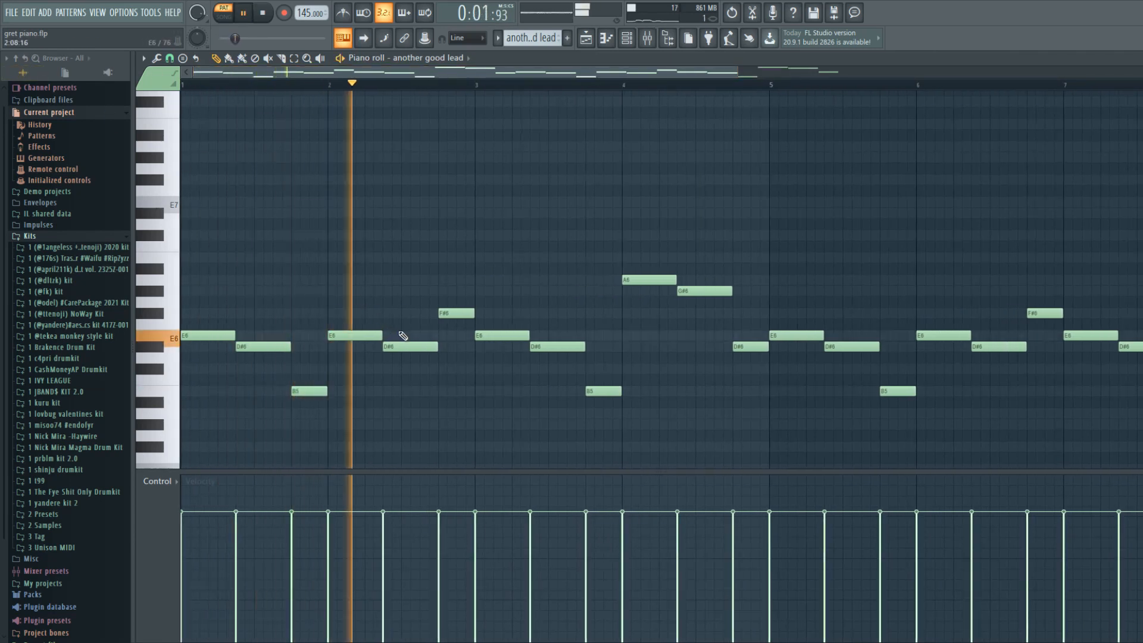
View the another good lead channel's Spire instrument preset, then close it and the channel rack.
left_click(627, 38)
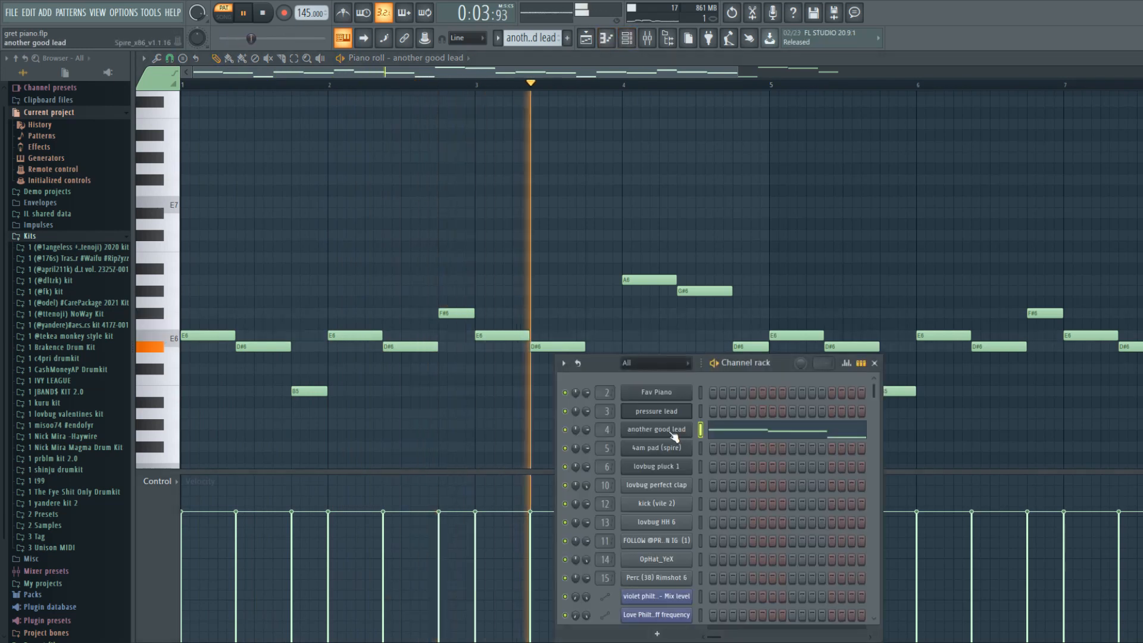
left_click(672, 433)
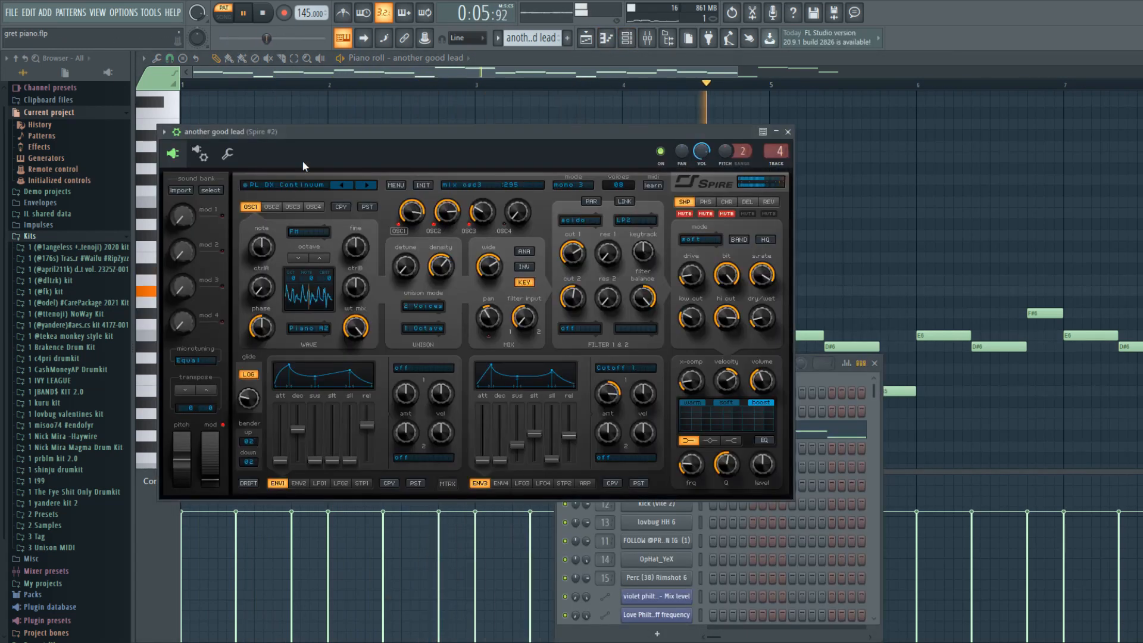
left_click(788, 132)
left_click(875, 363)
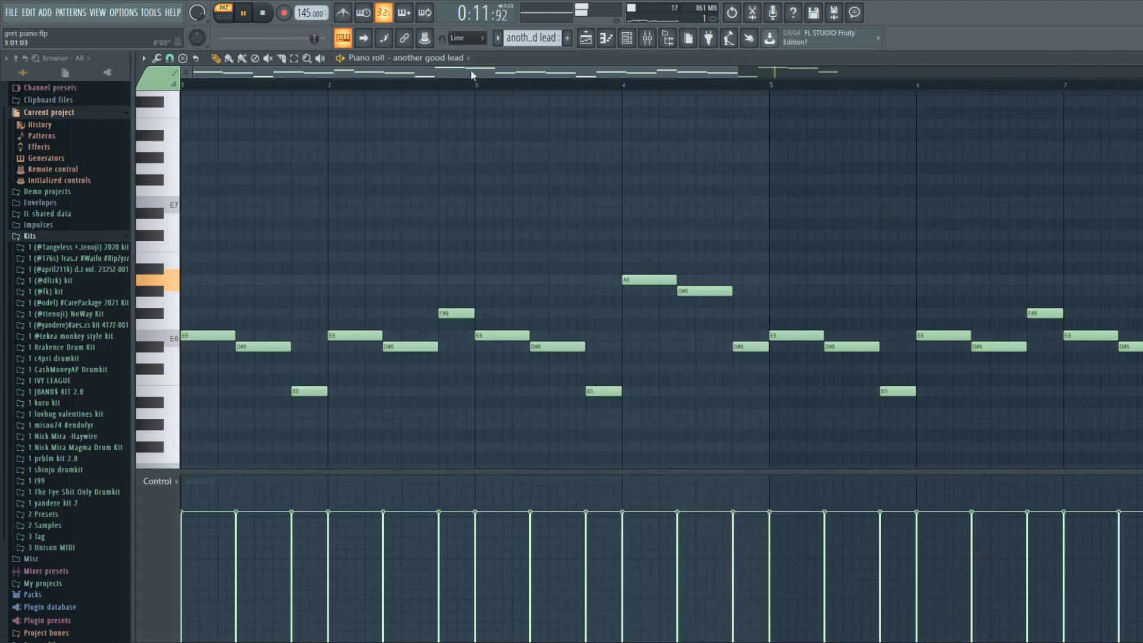
Show the mixer track Spire #2 and inspect its Fruity parametric EQ 2 curve while the pattern plays.
left_click_drag(399, 66, 366, 66)
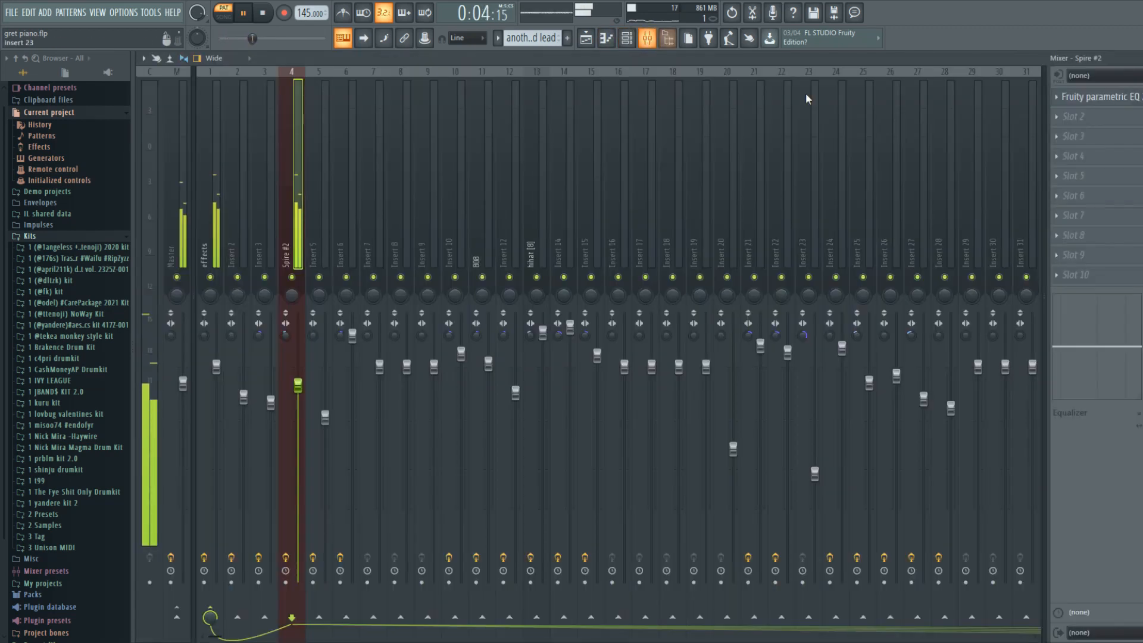
left_click(647, 37)
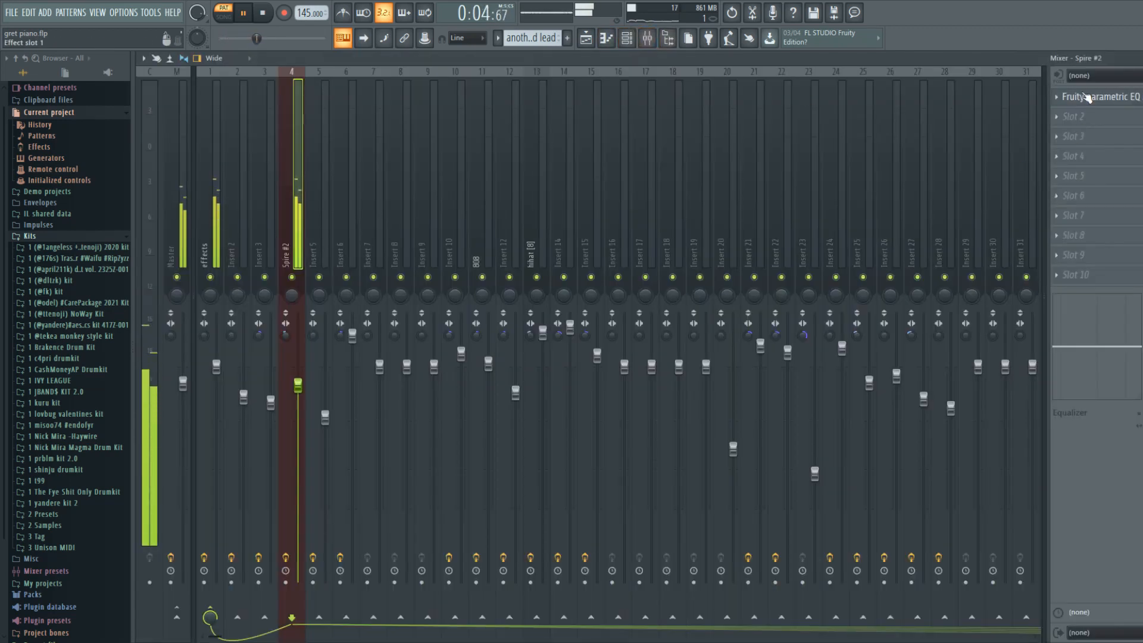
left_click(1087, 97)
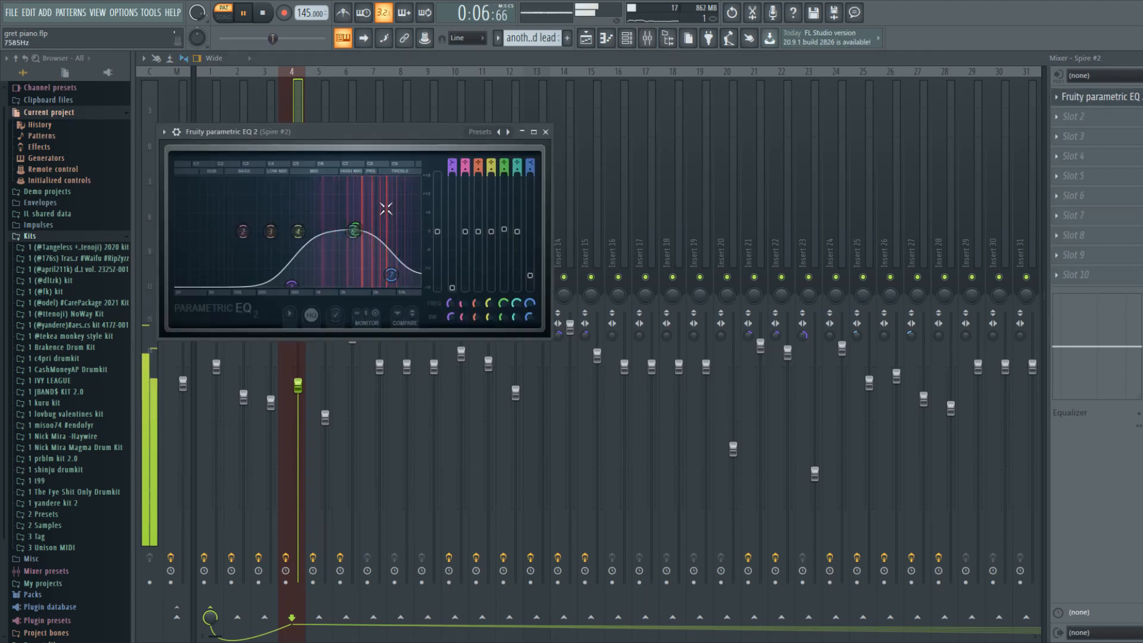
left_click(546, 132)
Return to the playlist, stop the pattern playback and place the song position at bar 33.
left_click(606, 38)
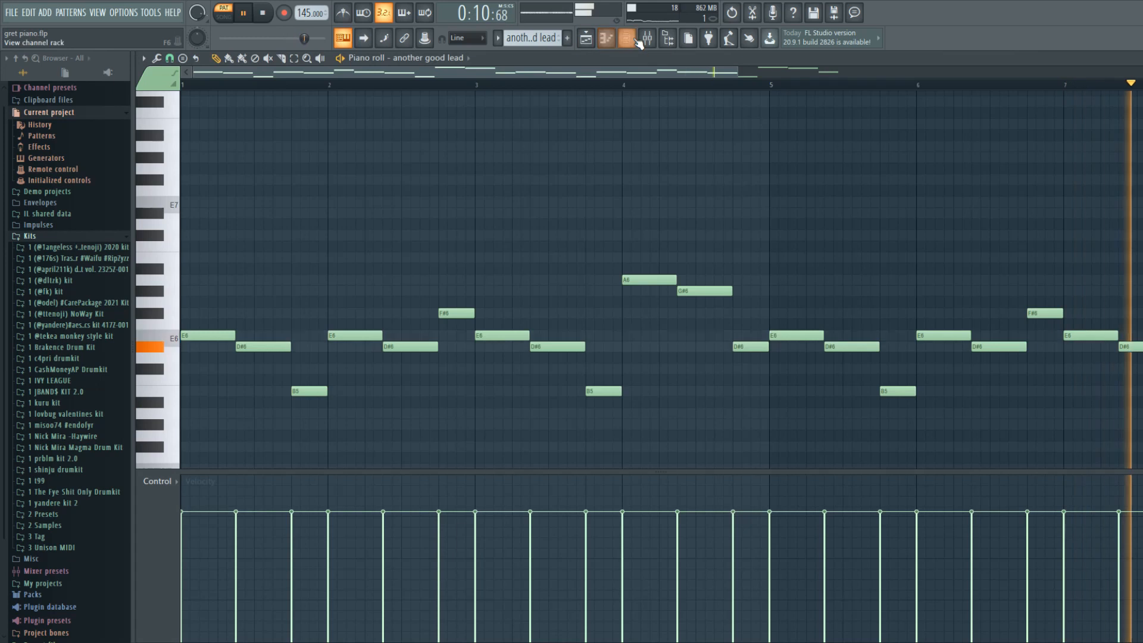
left_click(586, 38)
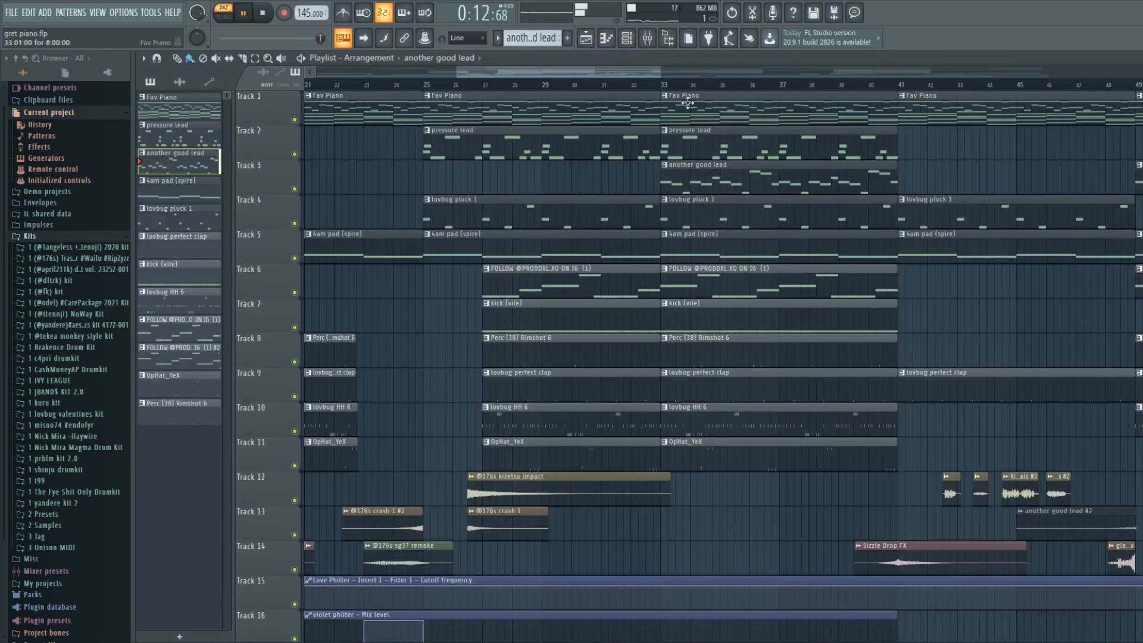
left_click(250, 17)
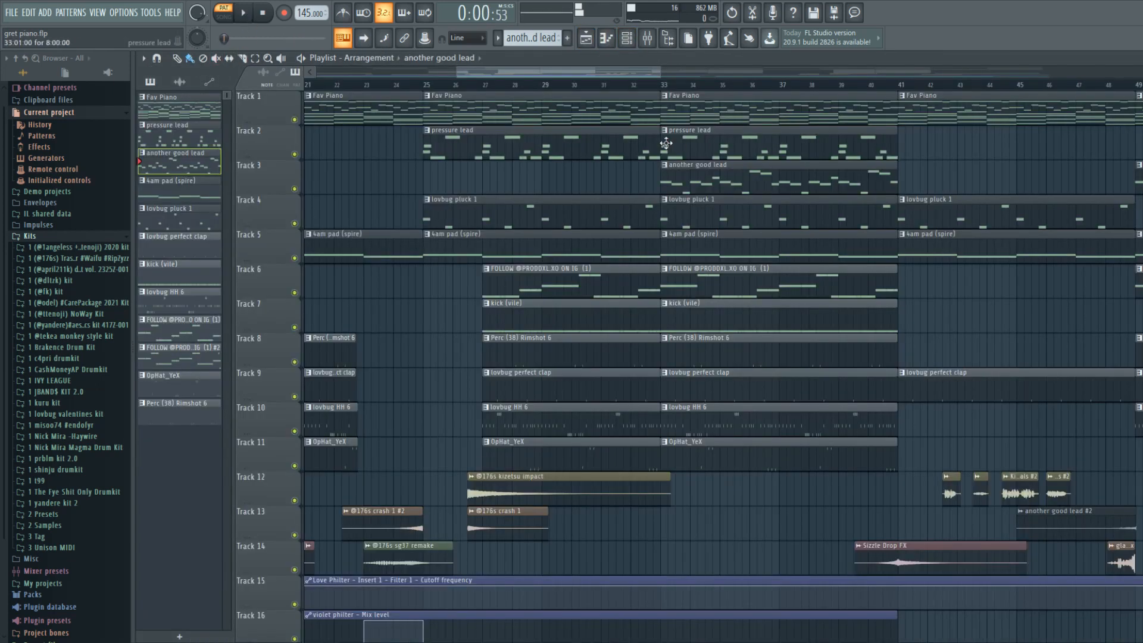
left_click(664, 84)
Select the lovbug pluck 1 pattern on Track 4 and view its Hive 2 instrument preset.
double_click(673, 216)
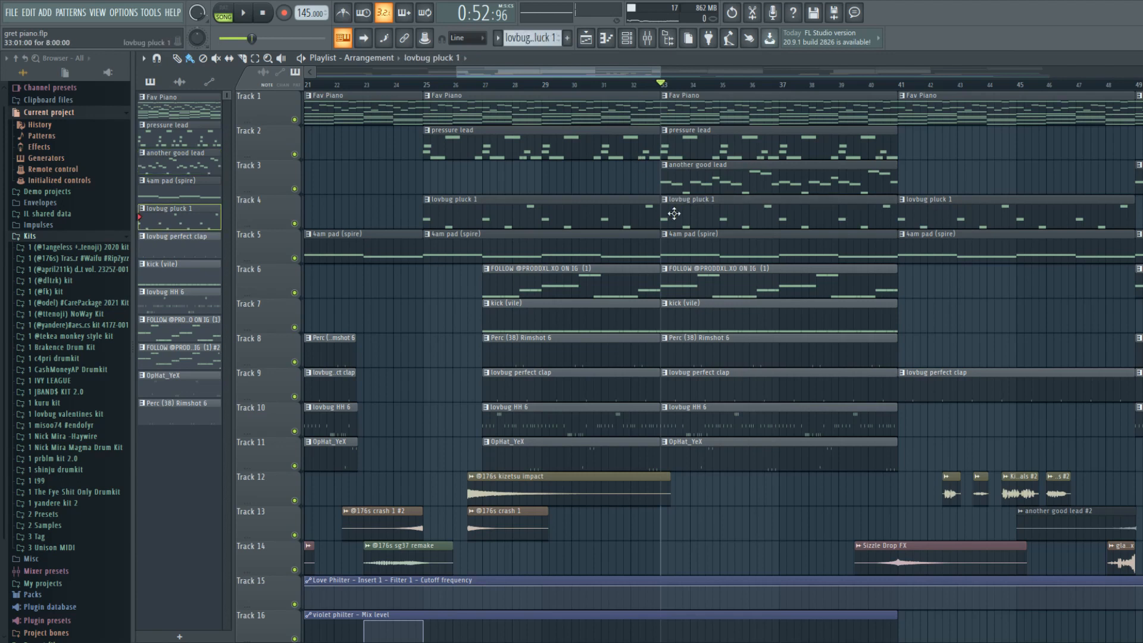
left_click(631, 39)
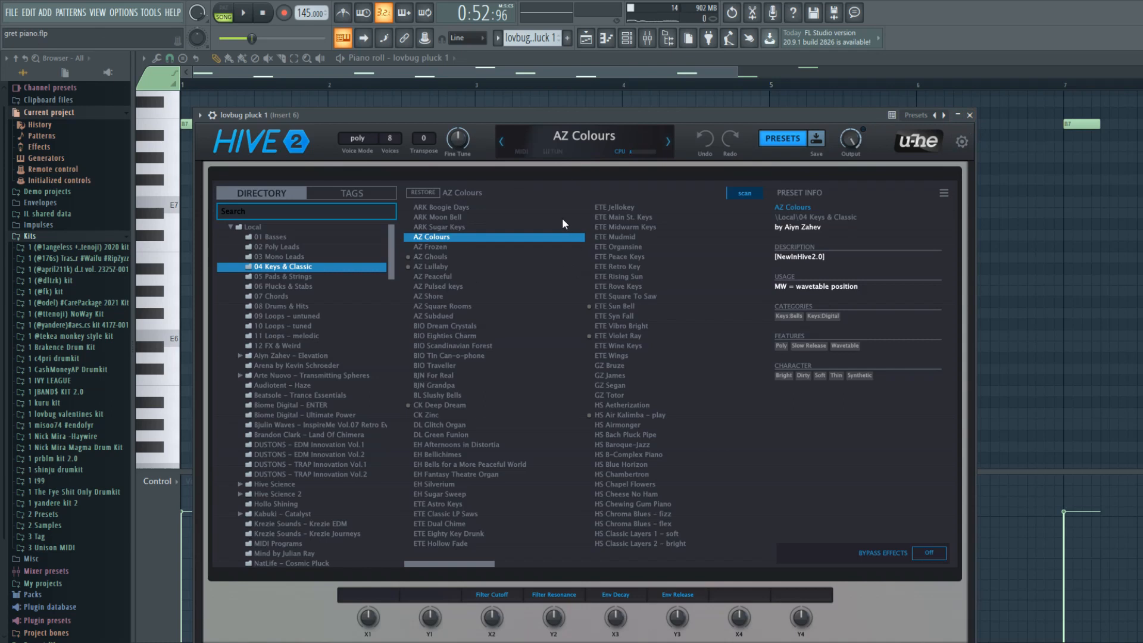
left_click(970, 115)
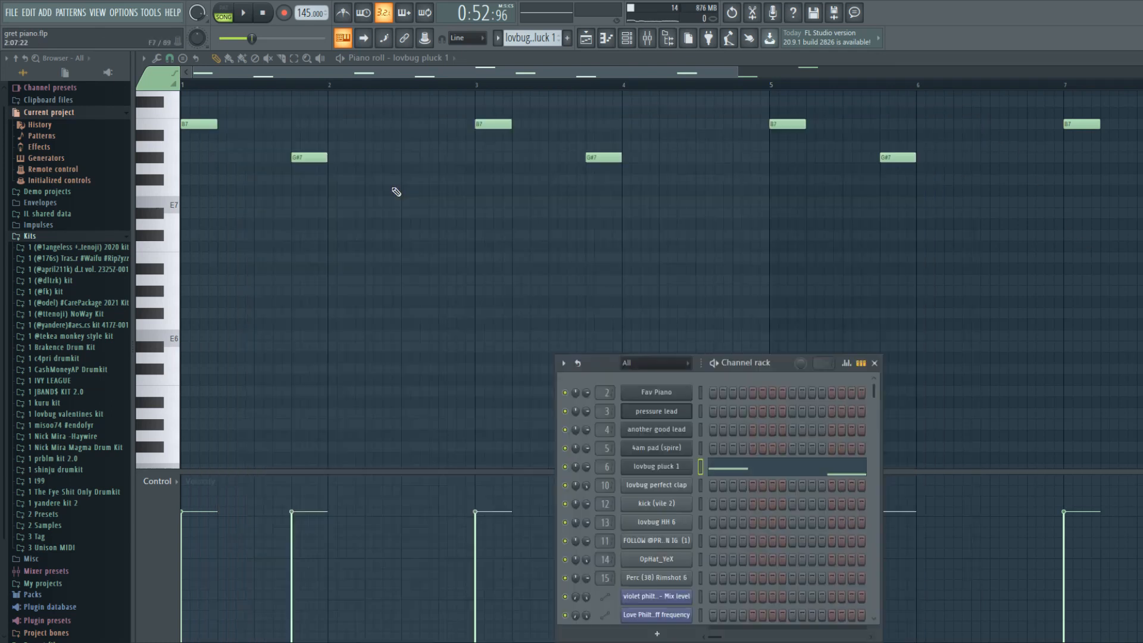
Show all the lovbug pluck 1 notes in the piano roll and play the pattern in pattern mode, stopping it after listening.
scroll(381, 208, "up", 6)
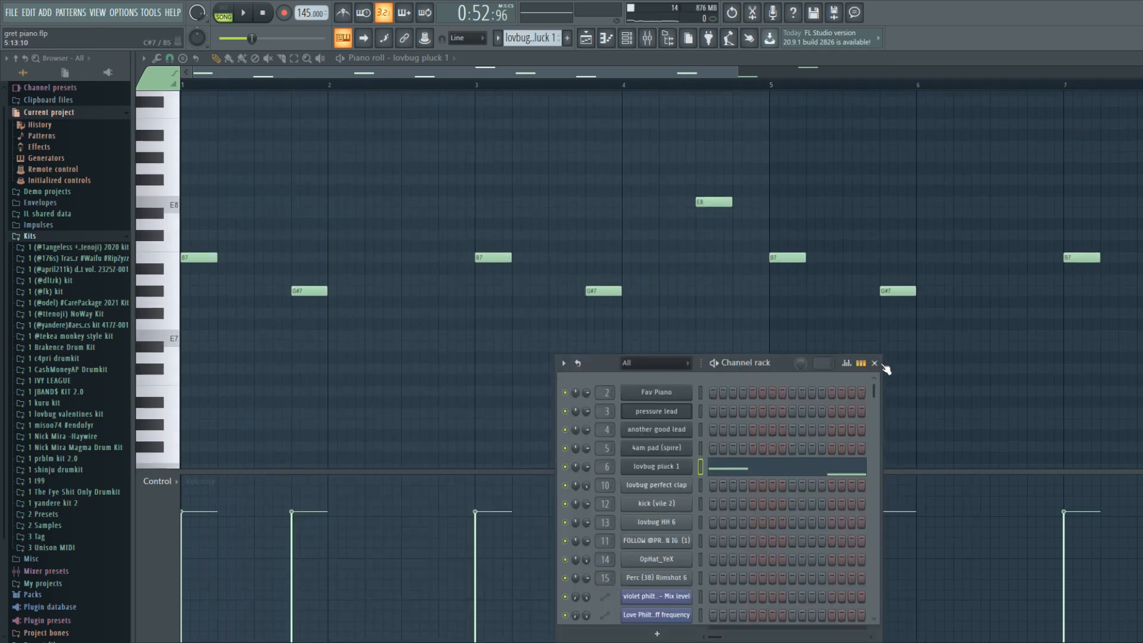
left_click(875, 362)
left_click(224, 12)
key("space")
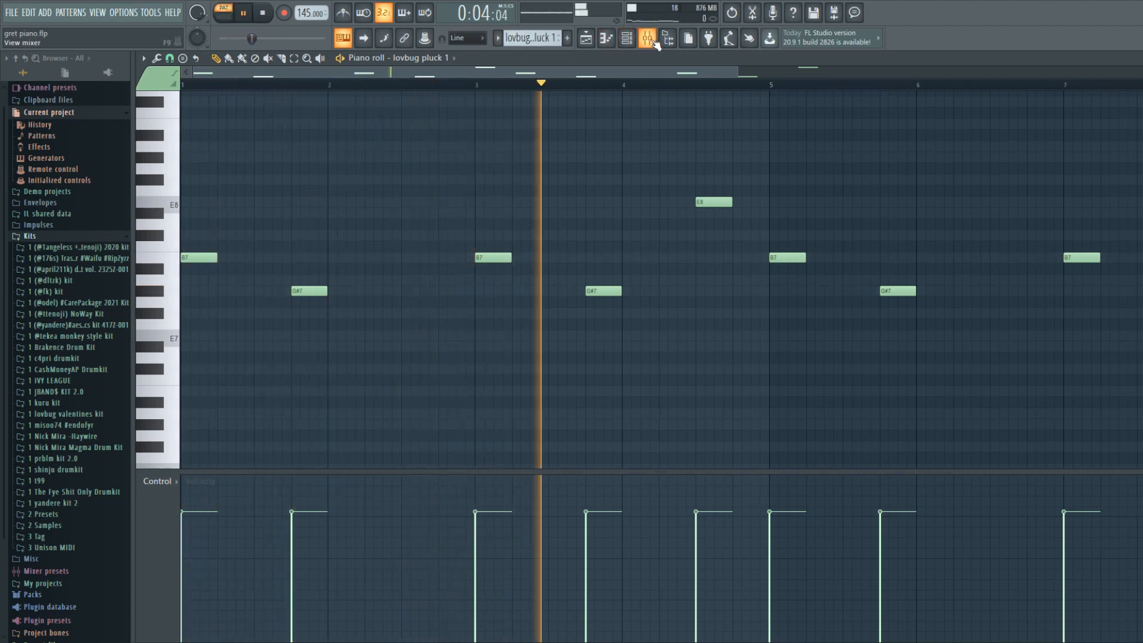
left_click_drag(560, 72, 614, 74)
left_click(243, 13)
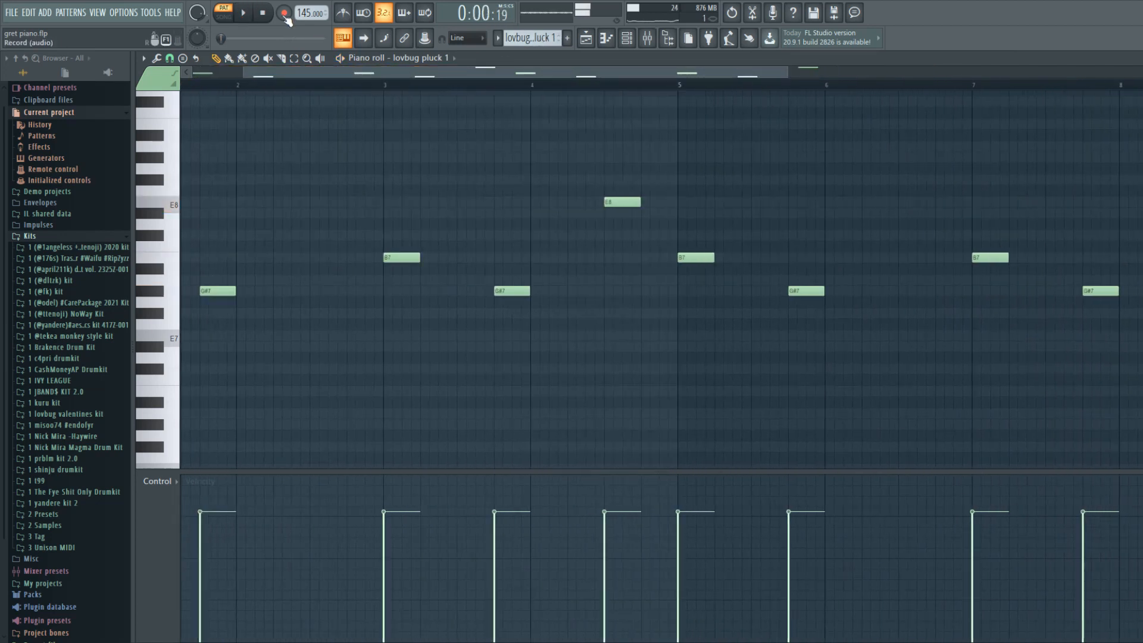
Inspect the two Fruity parametric EQ 2 instances and Fruity Reeverb 2 on mixer track Insert 6, closing each one.
left_click(647, 38)
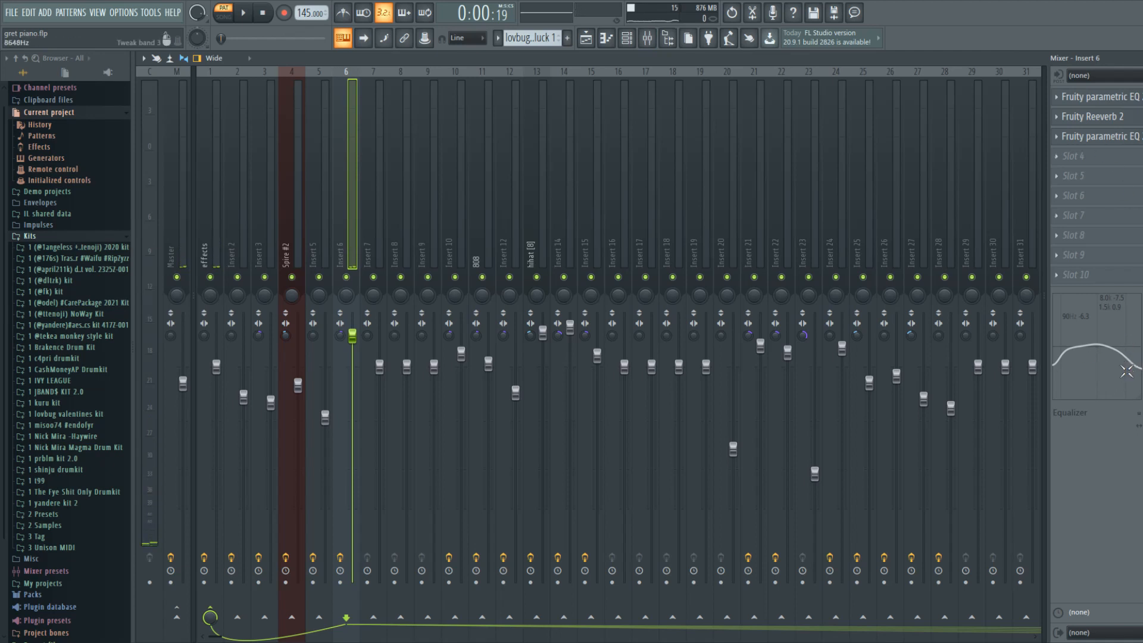
left_click(1102, 98)
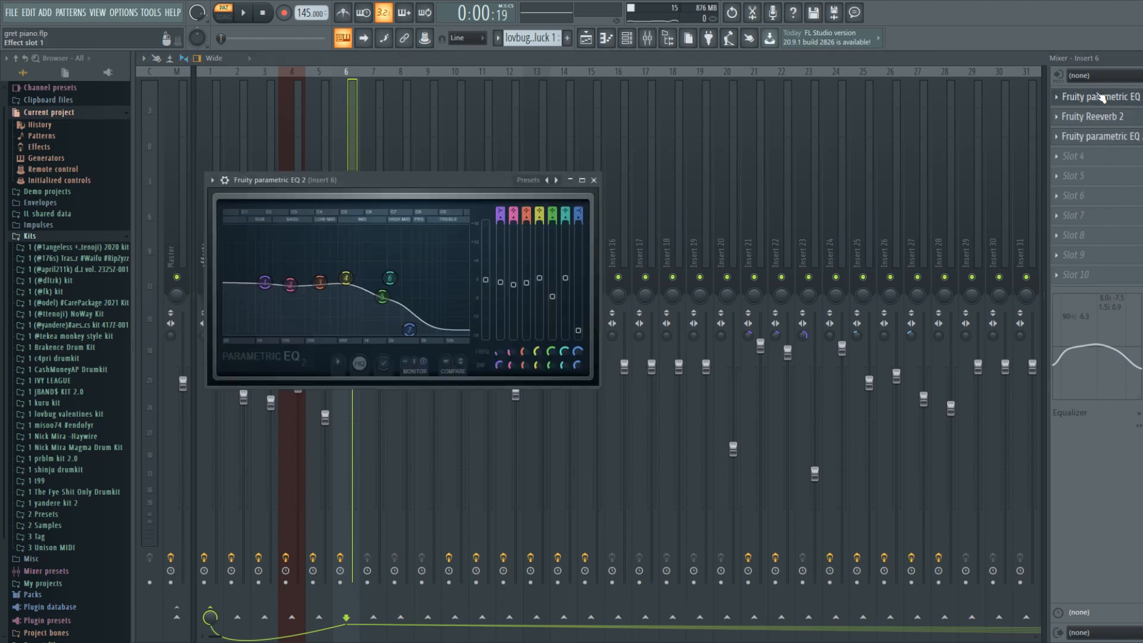
left_click(1102, 97)
left_click(1093, 118)
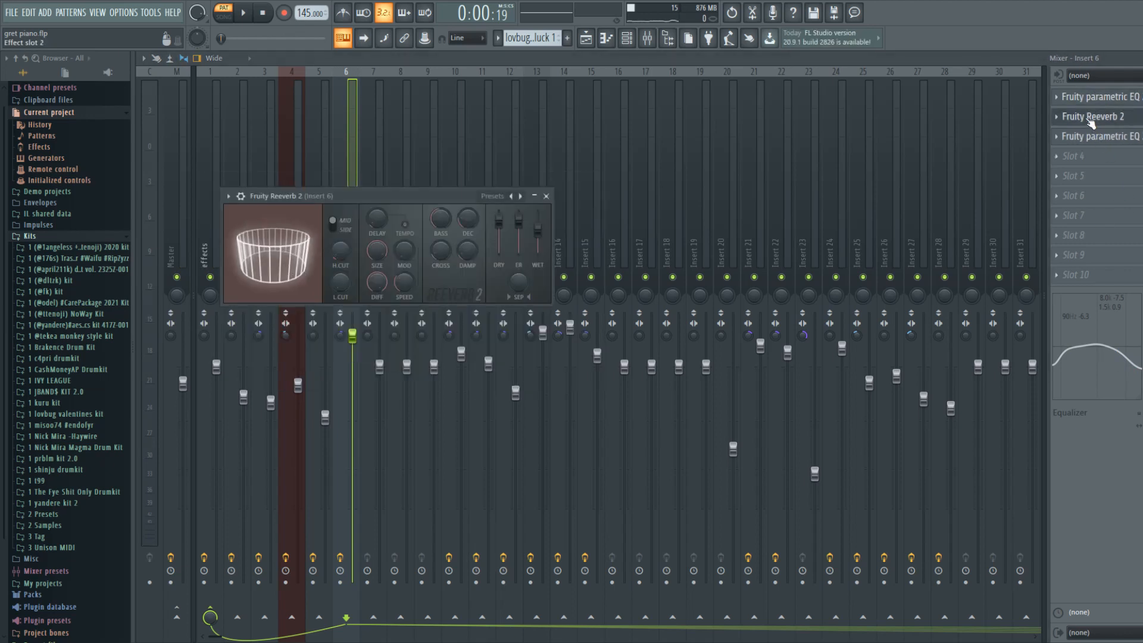
left_click(1093, 117)
left_click(1092, 137)
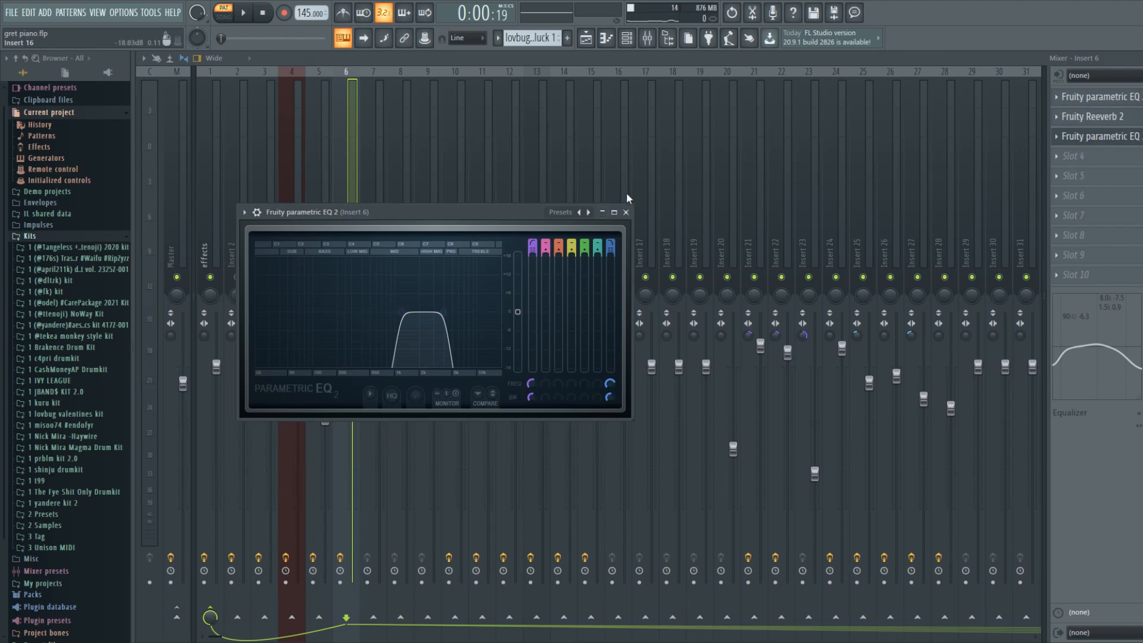
left_click(626, 212)
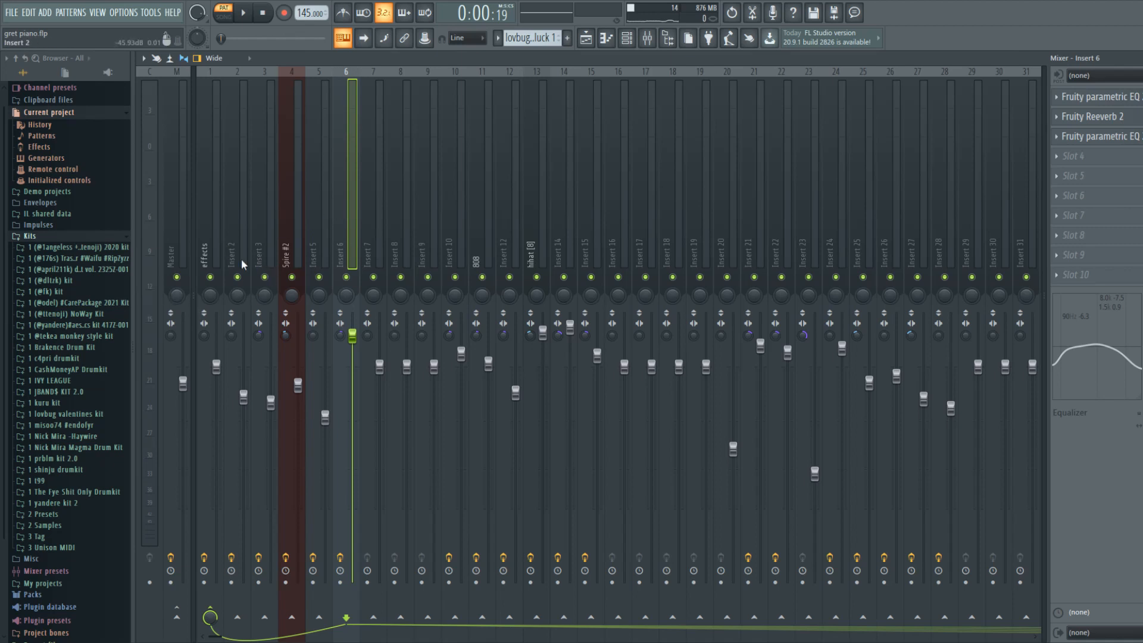
Open the 4am pad (spire) pattern from the playlist in the piano roll, play it and show the mixer.
left_click(586, 38)
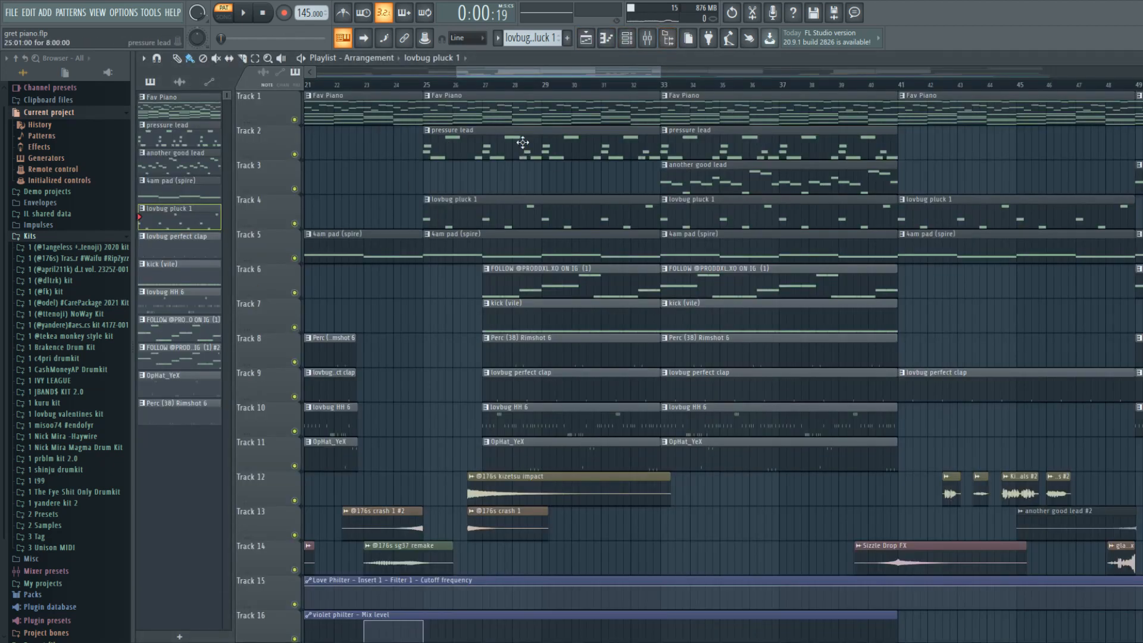
double_click(679, 247)
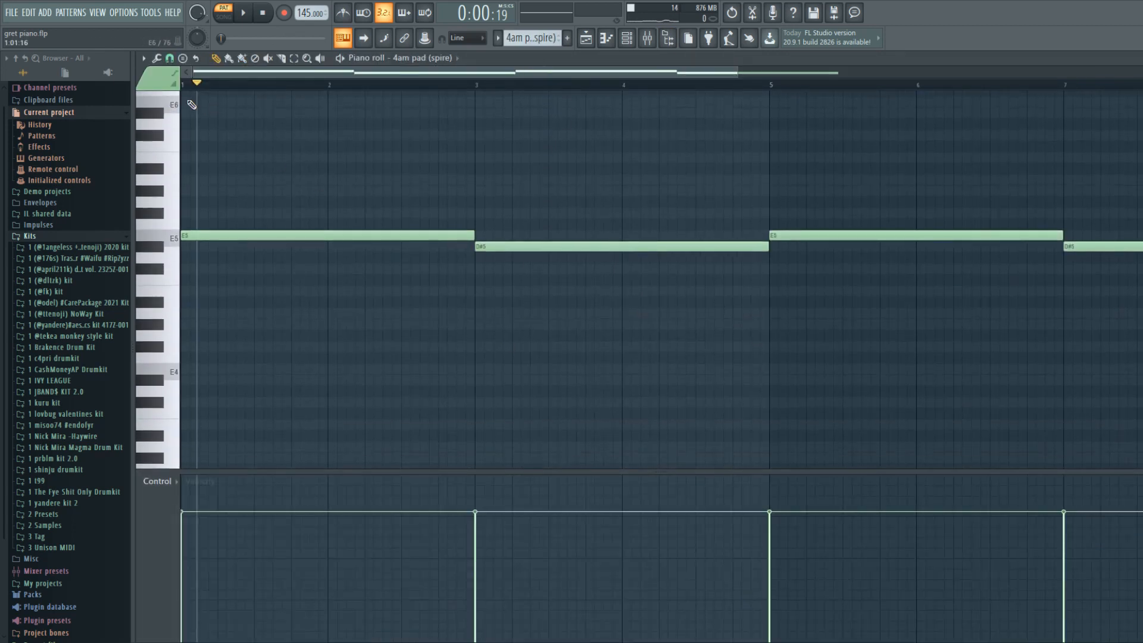
key("space")
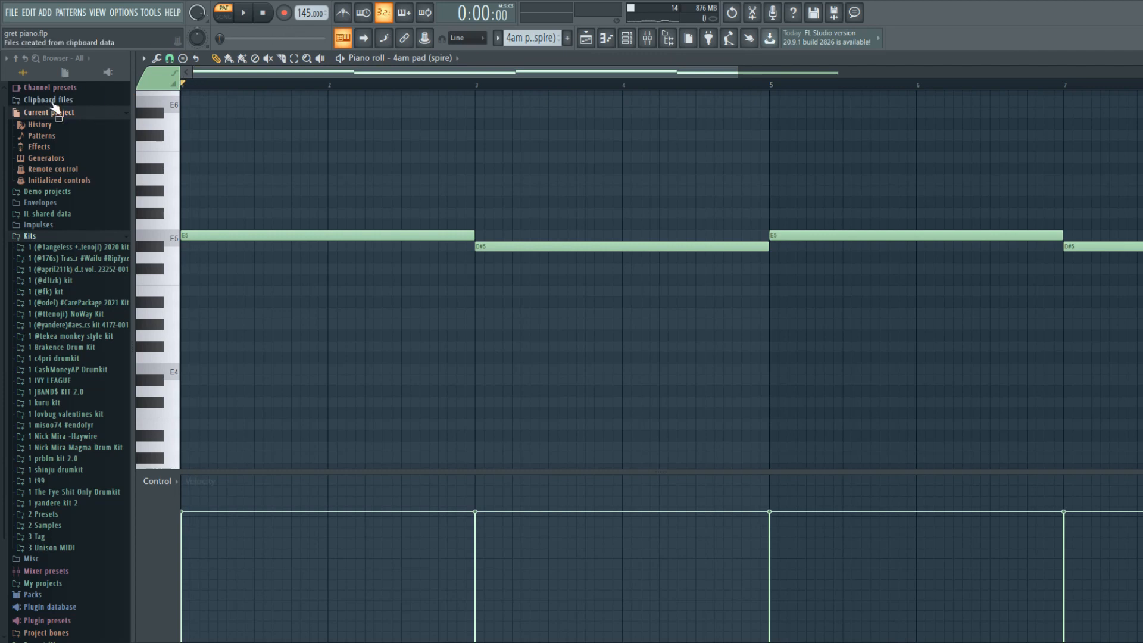
key("space")
left_click(647, 38)
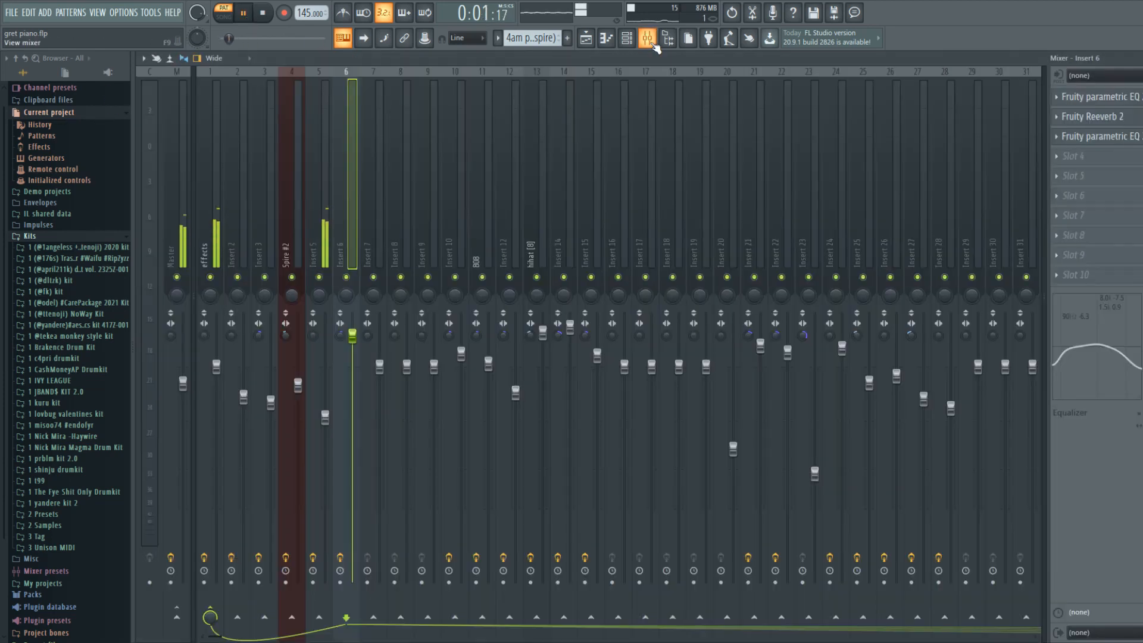
Select mixer track Insert 5 and view the Spire preset of the 4am pad (spire) channel, closing it after viewing.
left_click(327, 248)
left_click(627, 37)
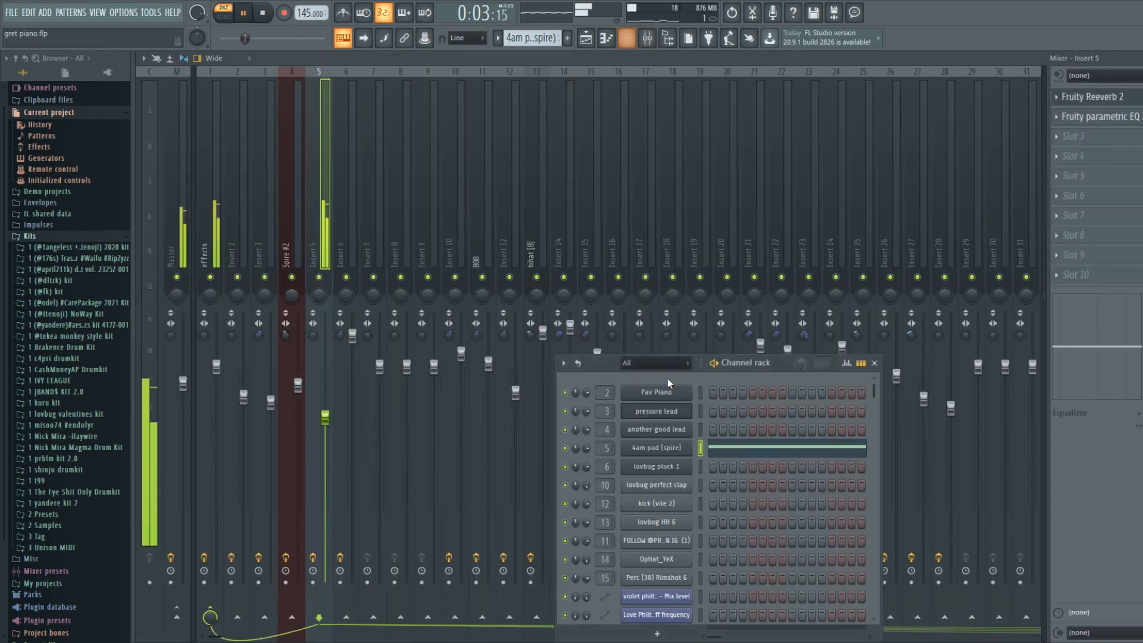
left_click(657, 448)
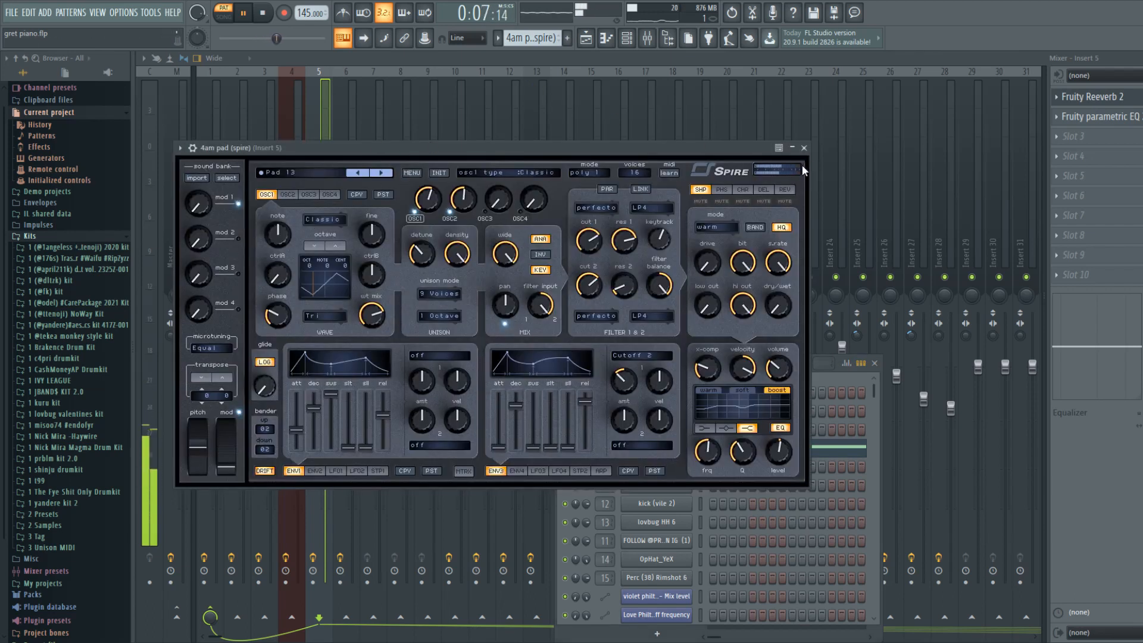
left_click(804, 148)
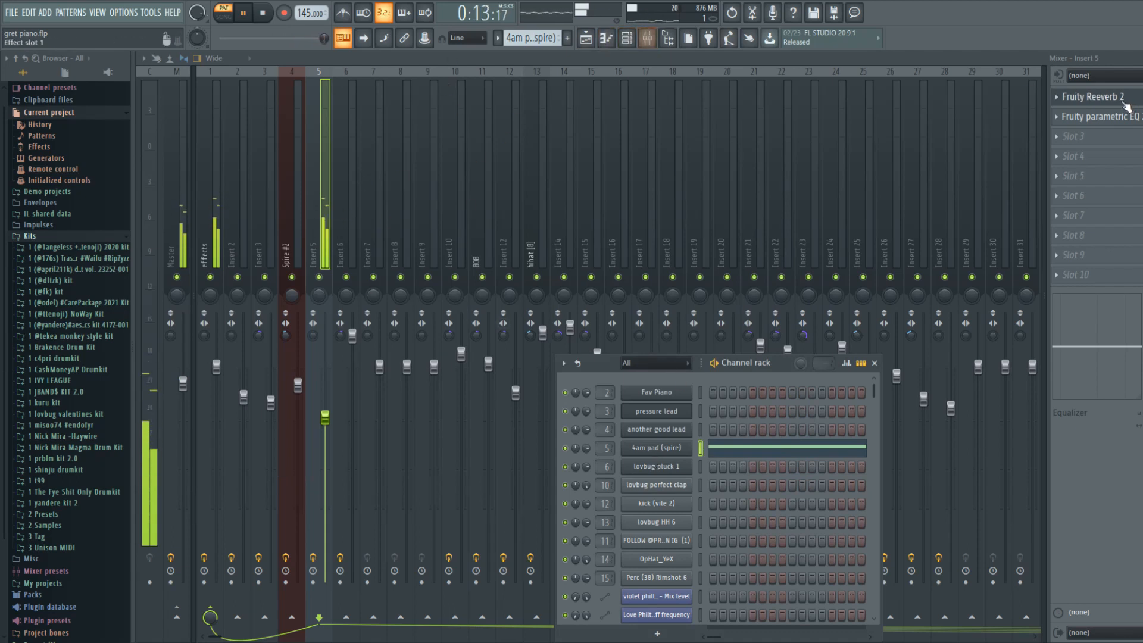
Inspect Fruity Reeverb 2 and Fruity parametric EQ 2 on mixer track Insert 5, closing each one.
left_click(1095, 97)
left_click(562, 212)
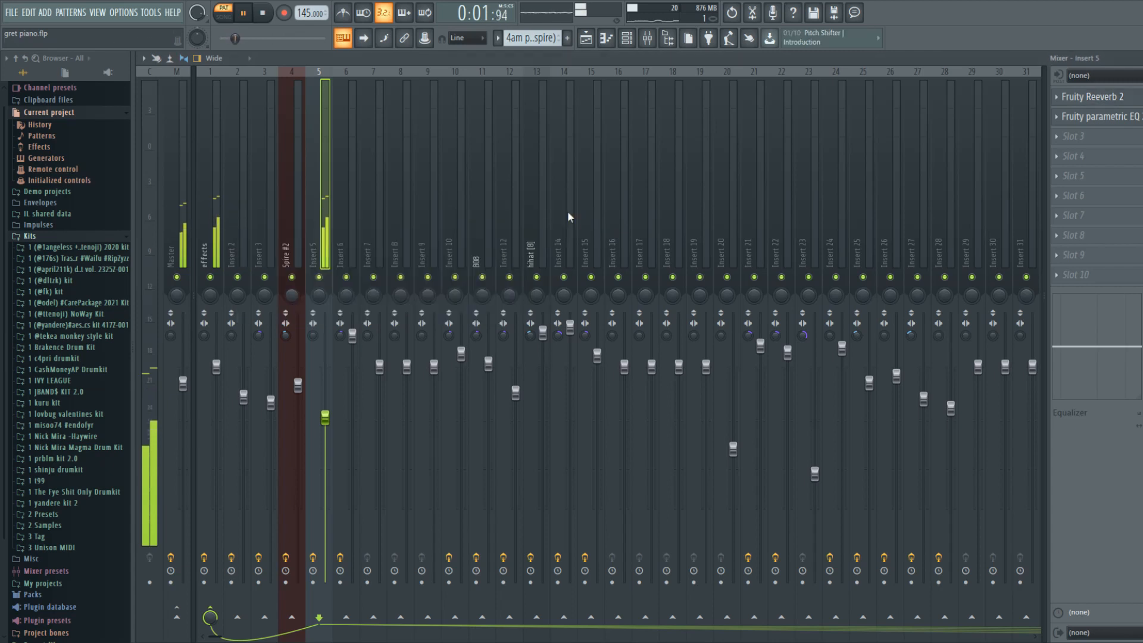
left_click(1081, 118)
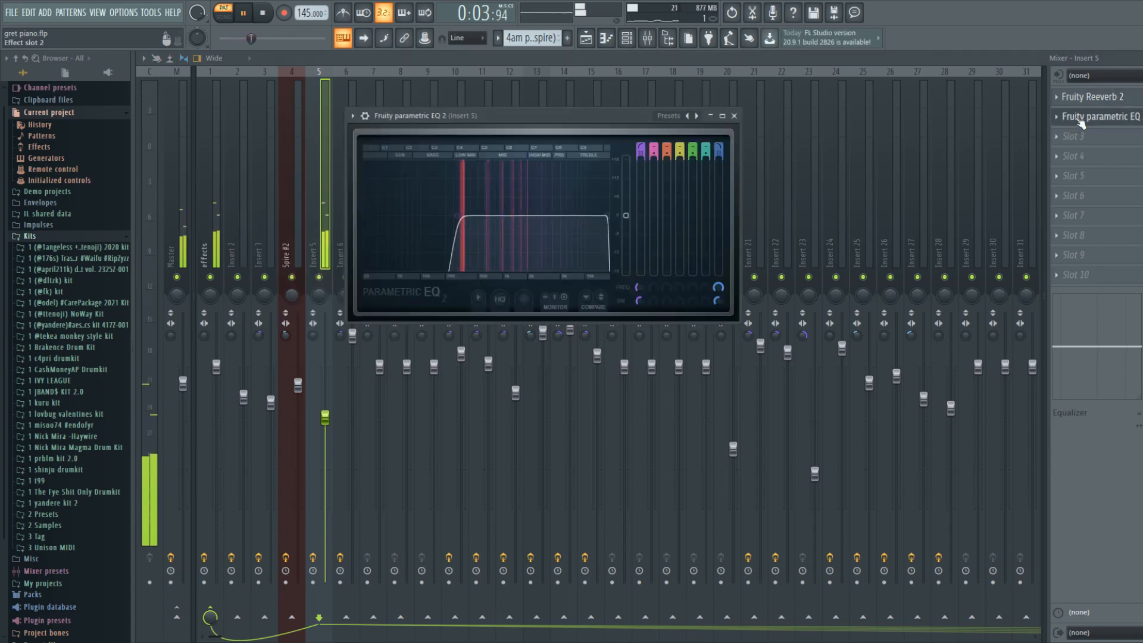
left_click(1080, 117)
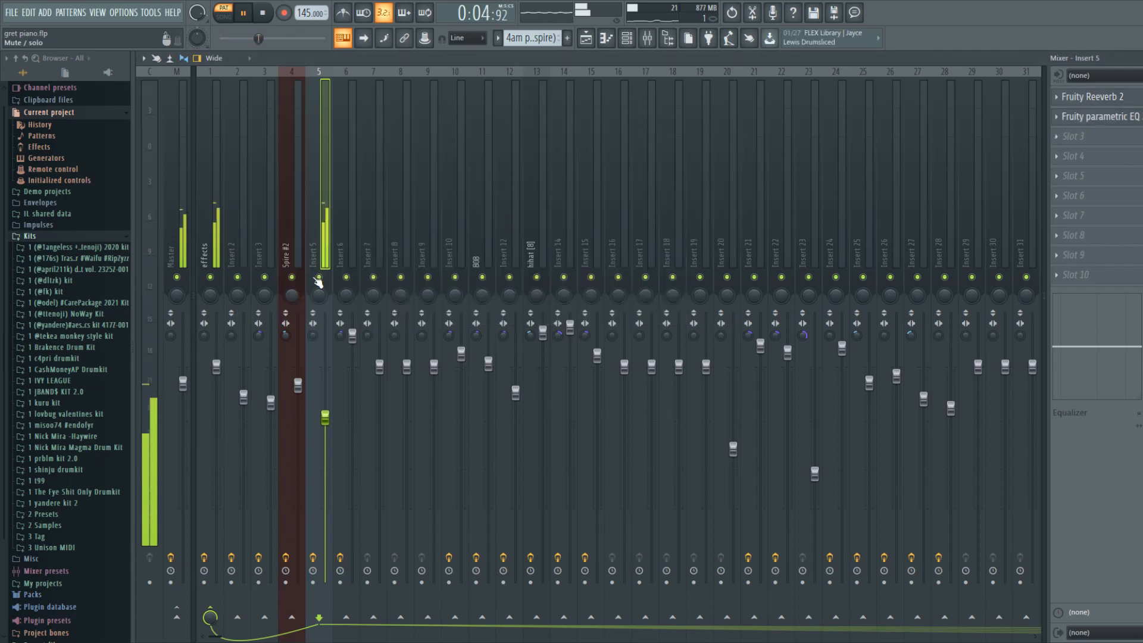
Return to the playlist in song mode, solo Track 1 and unmute Tracks 2 to 5 so all melody tracks are active.
left_click(593, 38)
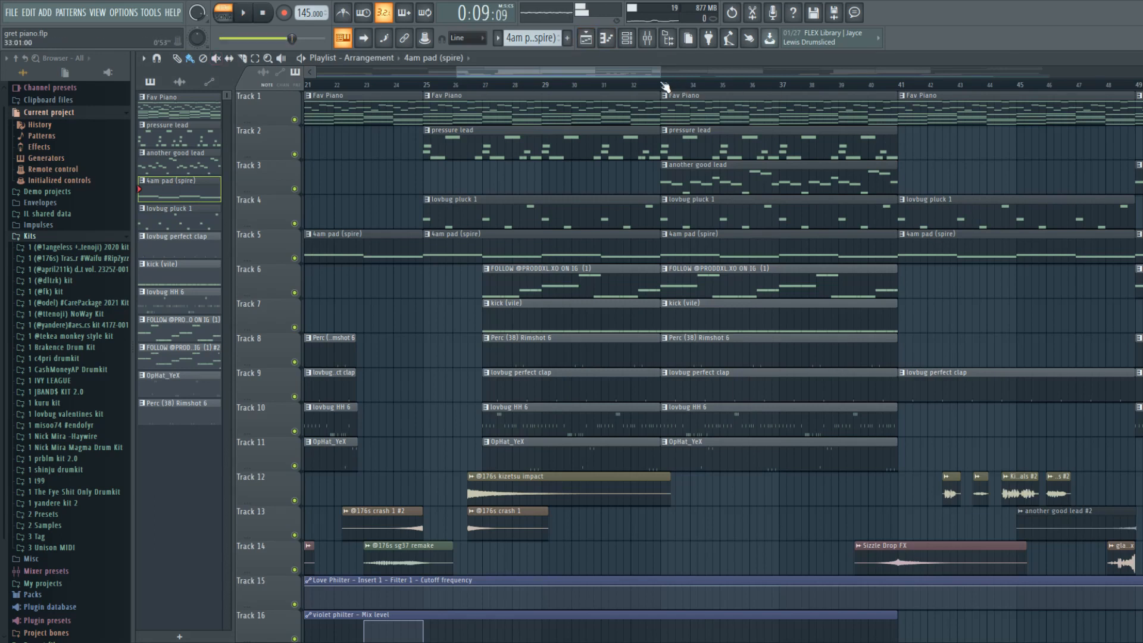
key("l")
right_click(295, 120)
left_click(295, 154)
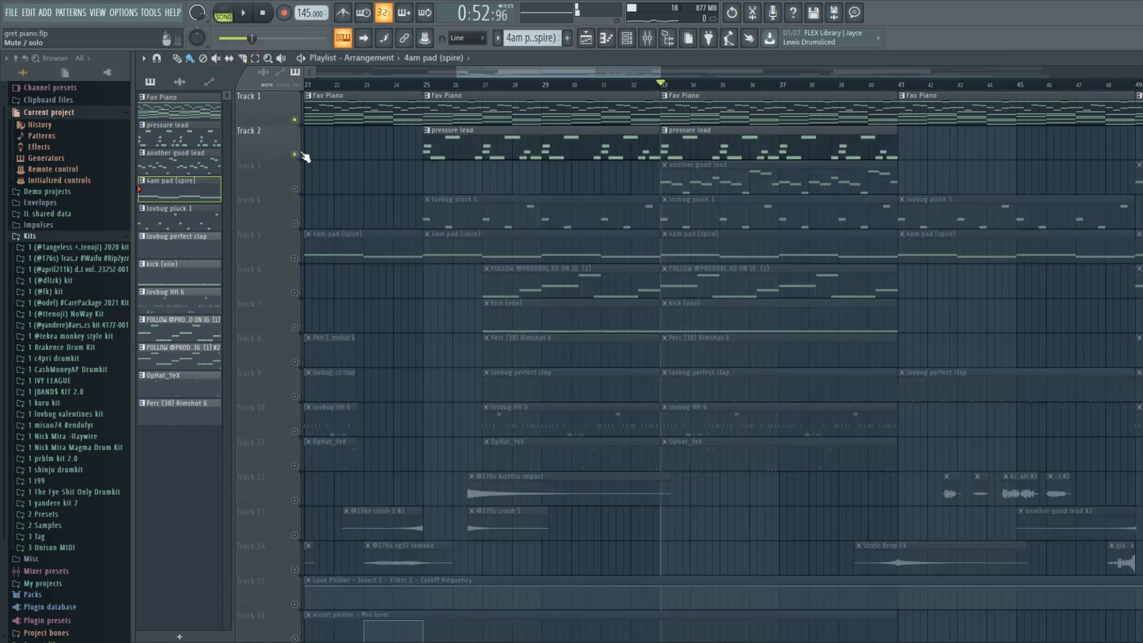
left_click(294, 190)
left_click(294, 224)
left_click(294, 258)
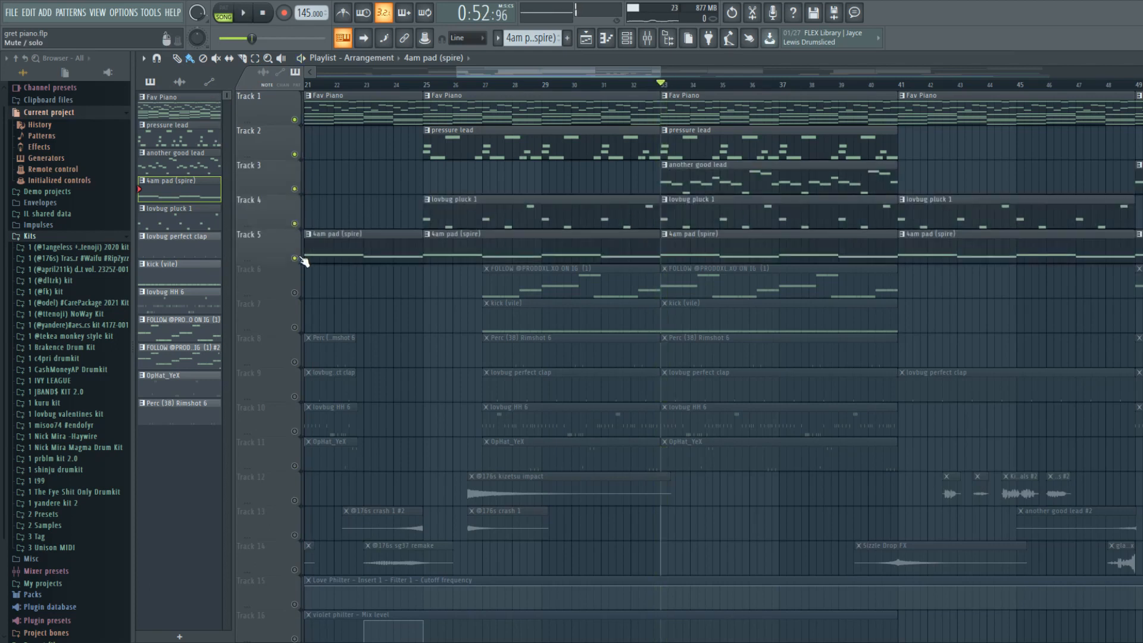
Unmute the Love Philter cutoff frequency and violet philter mix level automation on Tracks 15 and 16.
scroll(326, 423, "down", 5)
left_click(294, 431)
left_click(294, 465)
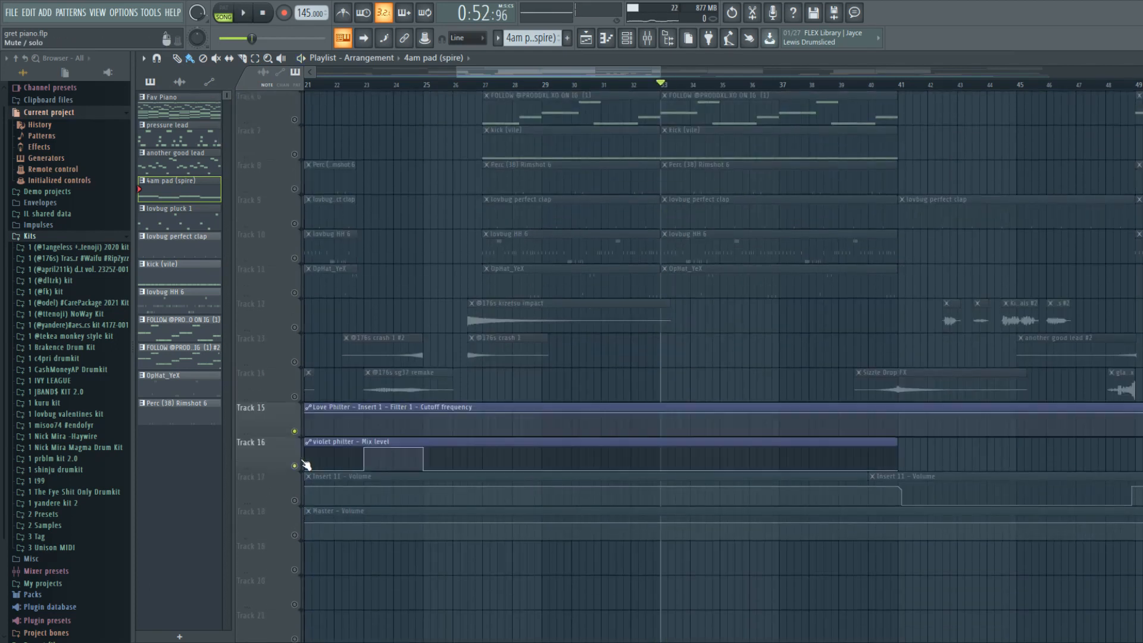
scroll(541, 375, "down", 5)
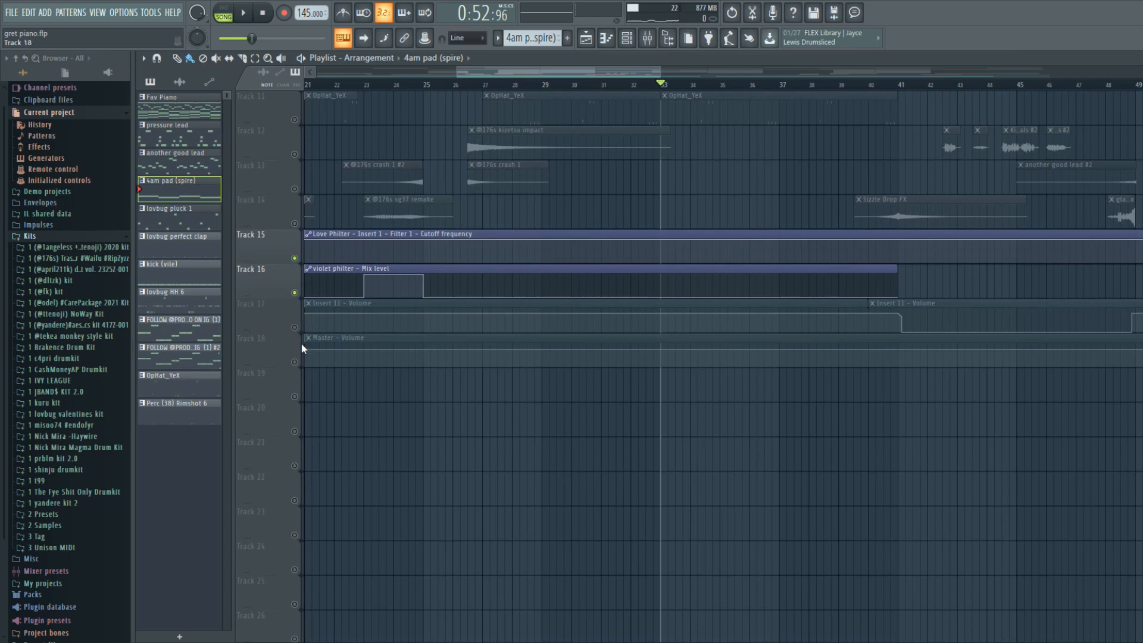
scroll(694, 321, "up", 10)
Play the combined melody from bar 33, stop it after listening and move the playhead back to bar 33.
key("space")
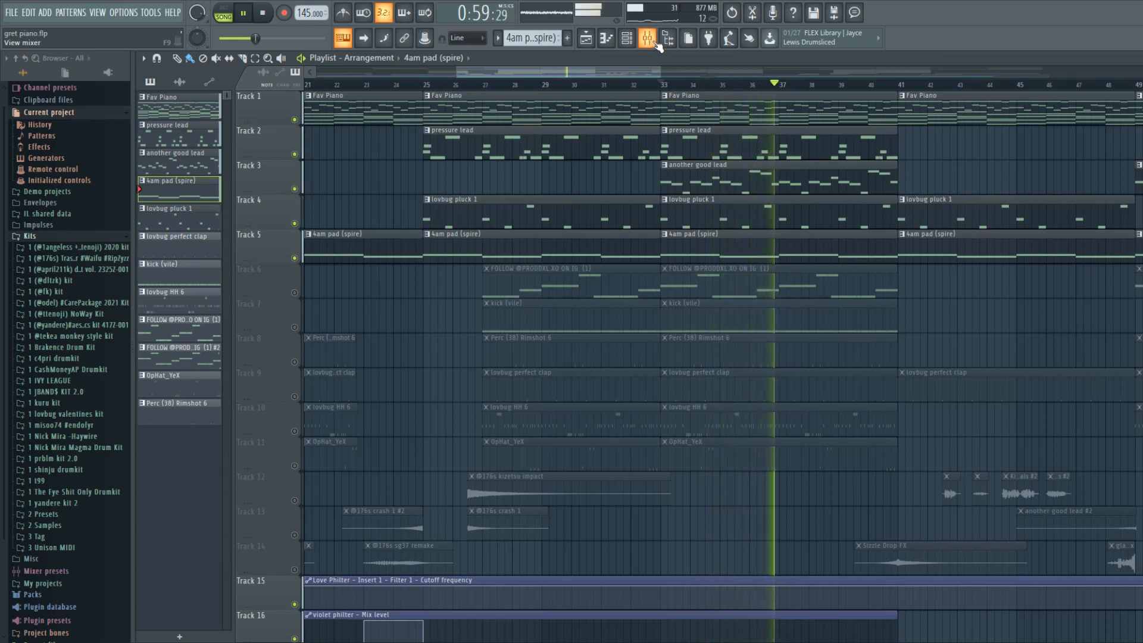
left_click(245, 13)
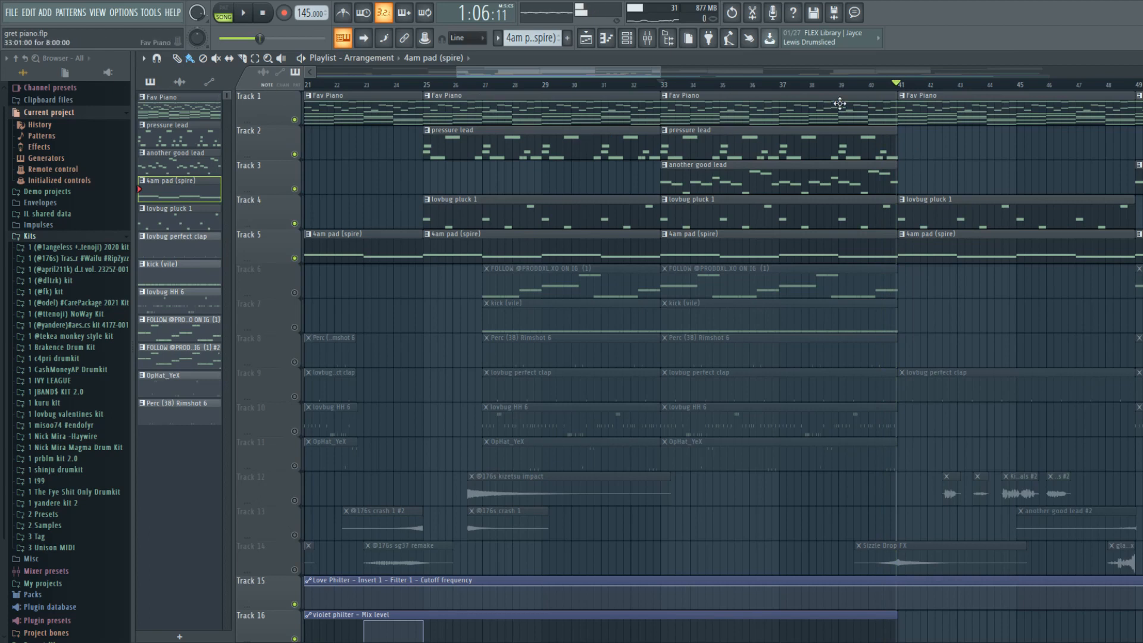
left_click_drag(907, 90, 662, 93)
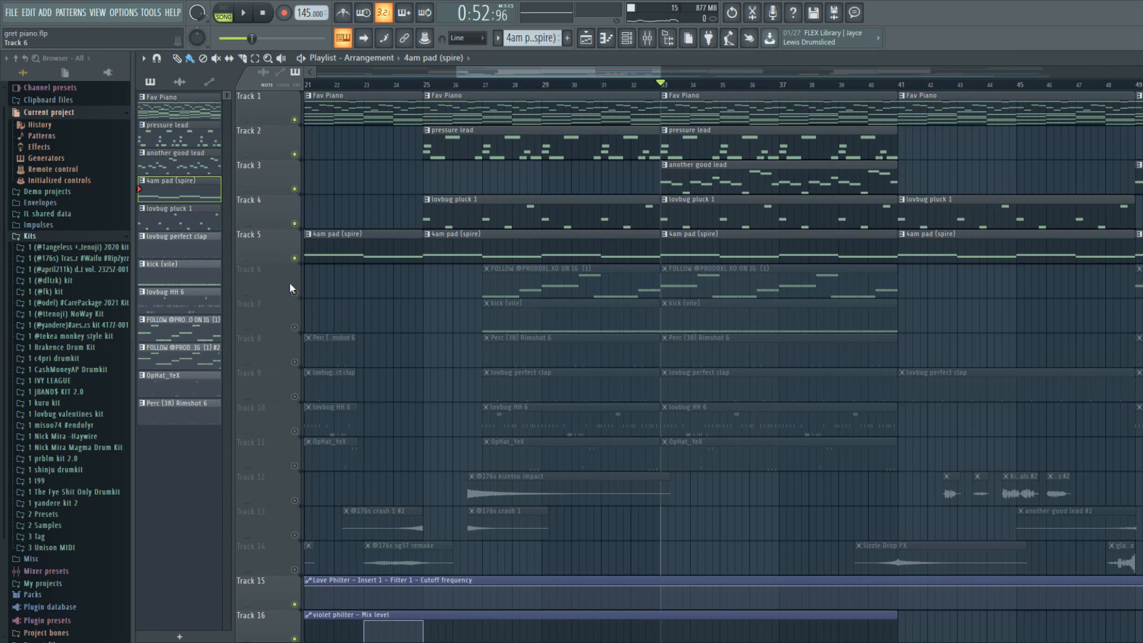
Solo Track 6 and open its 808 pattern in the piano roll in pattern mode, showing the notes from bar 1.
scroll(416, 312, "down", 5)
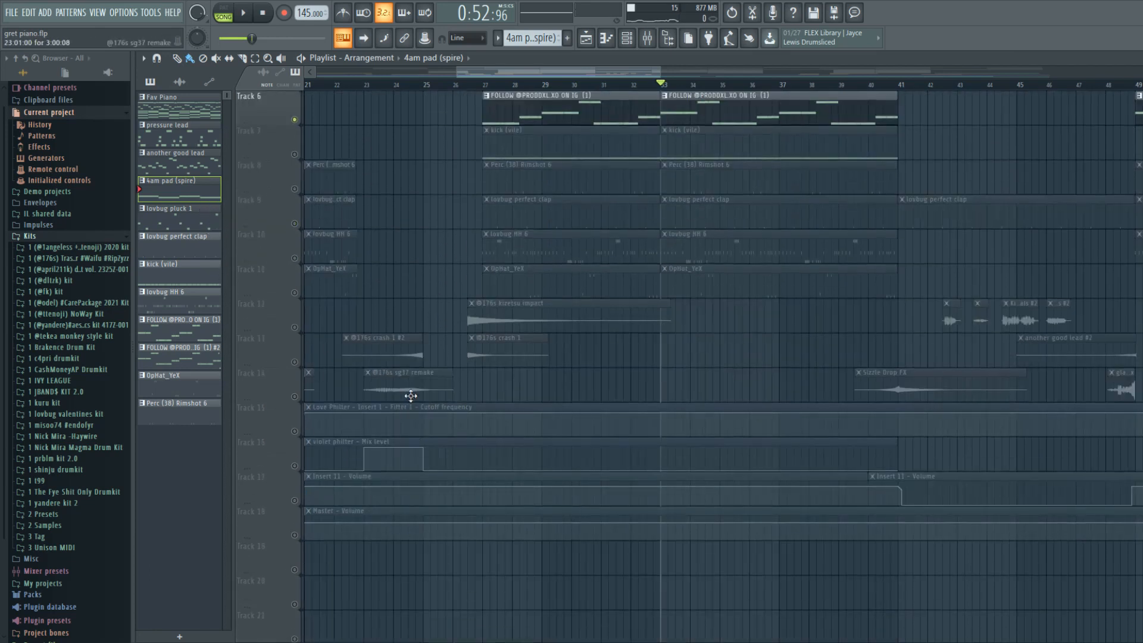
scroll(411, 396, "up", 4)
double_click(757, 250)
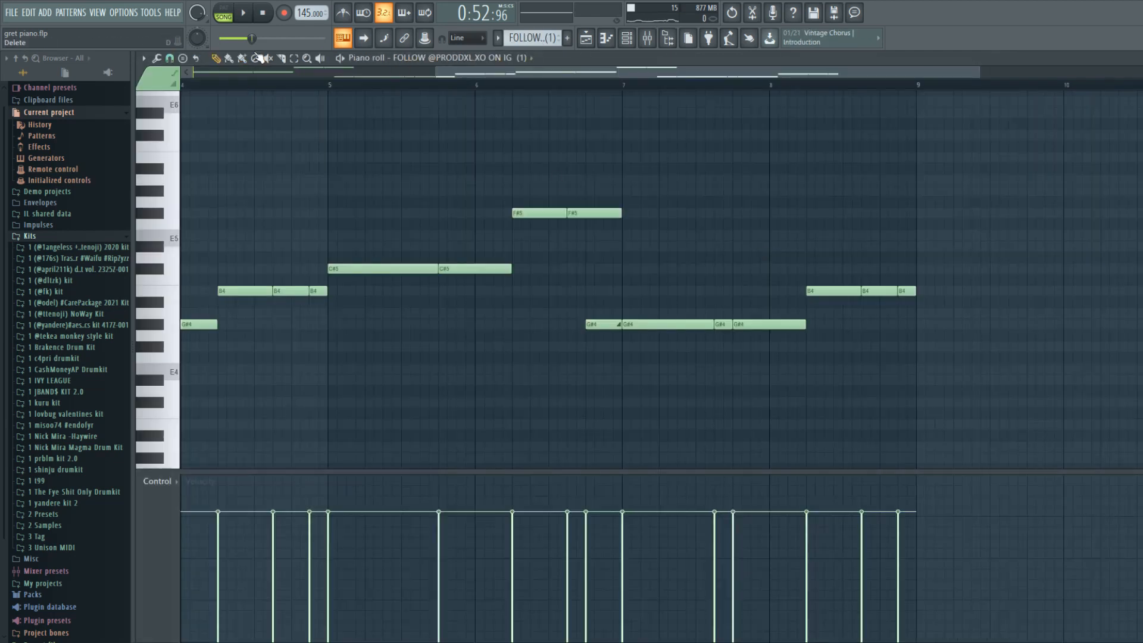
left_click(634, 43)
left_click(633, 43)
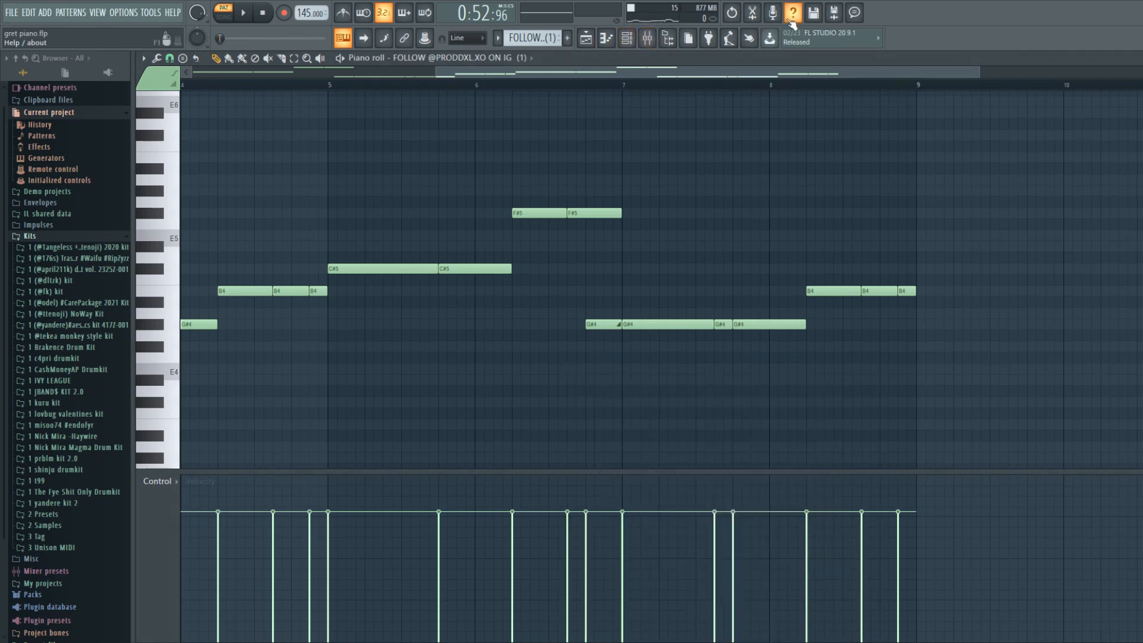
left_click(648, 40)
left_click(647, 40)
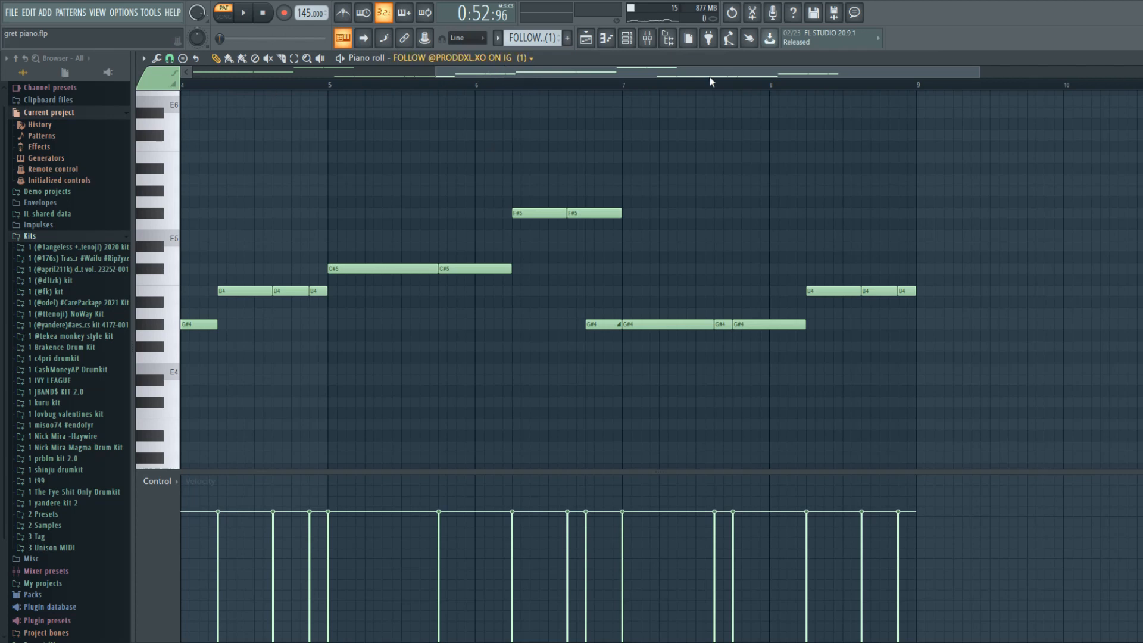
left_click_drag(710, 80, 402, 88)
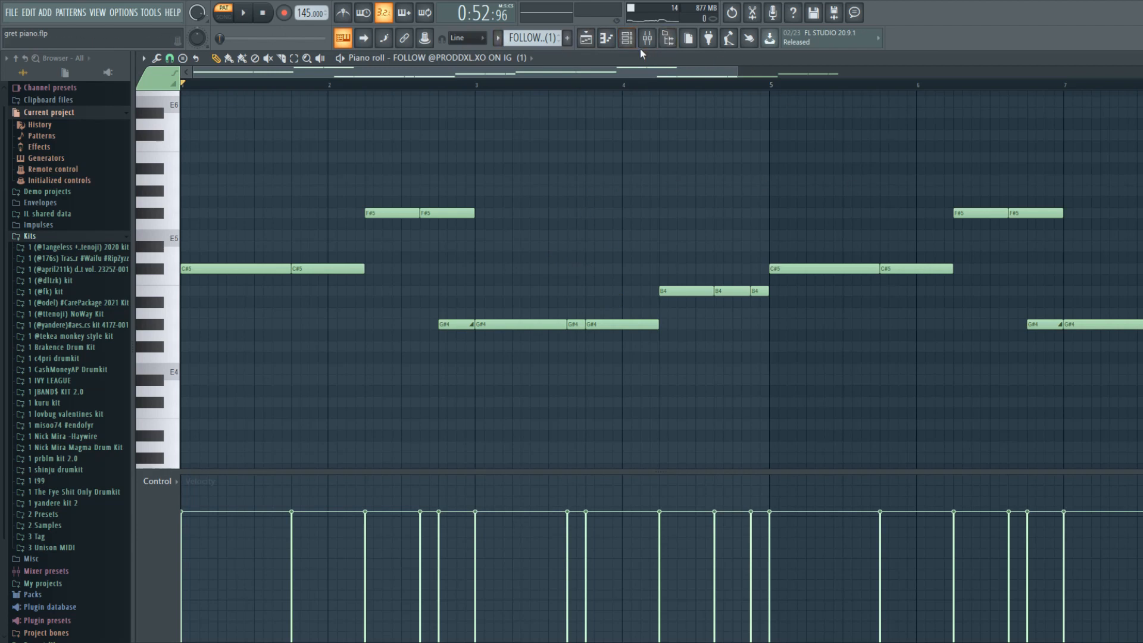
key("space")
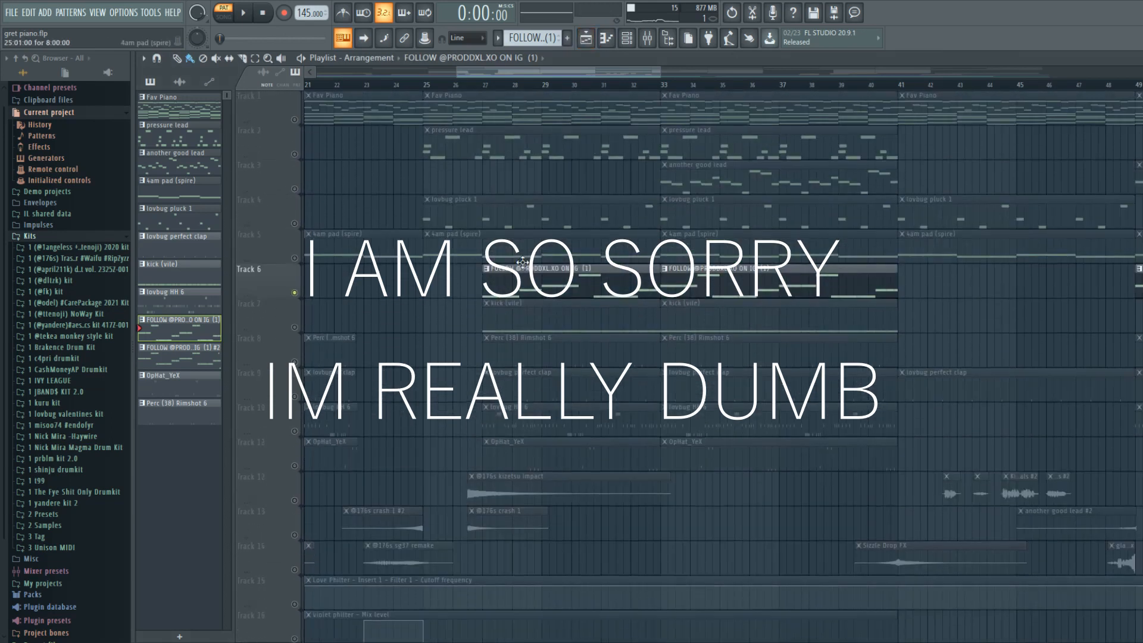
Unmute the Track 16 violet philter automation alongside Track 6 in song mode, and reopen the 808 pattern in the piano roll.
scroll(481, 278, "down", 5)
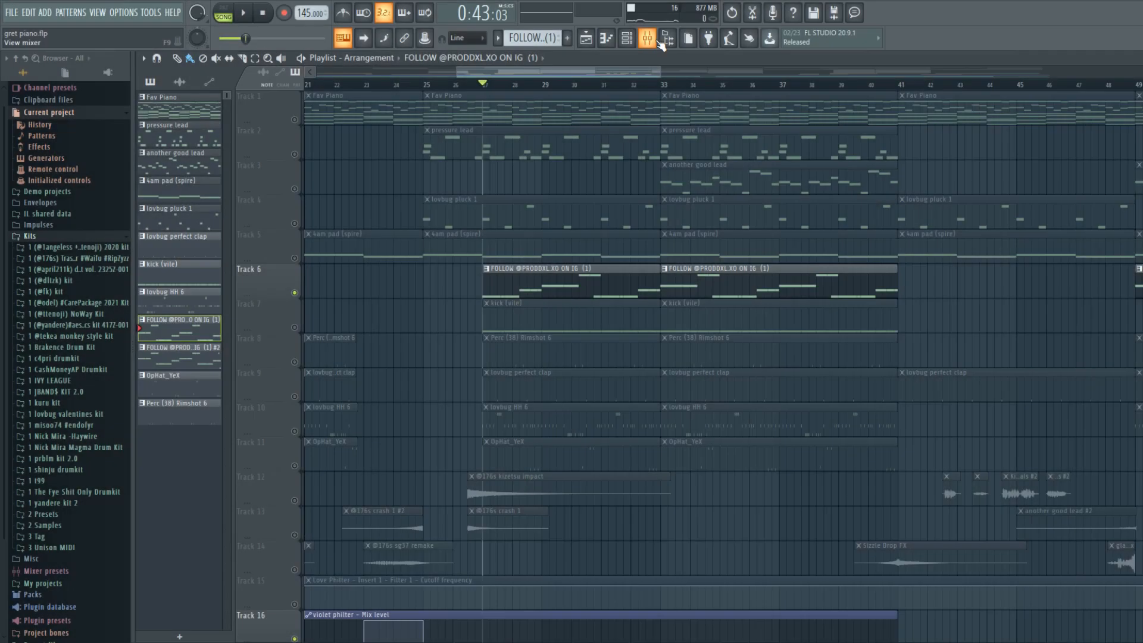
scroll(518, 325, "down", 6)
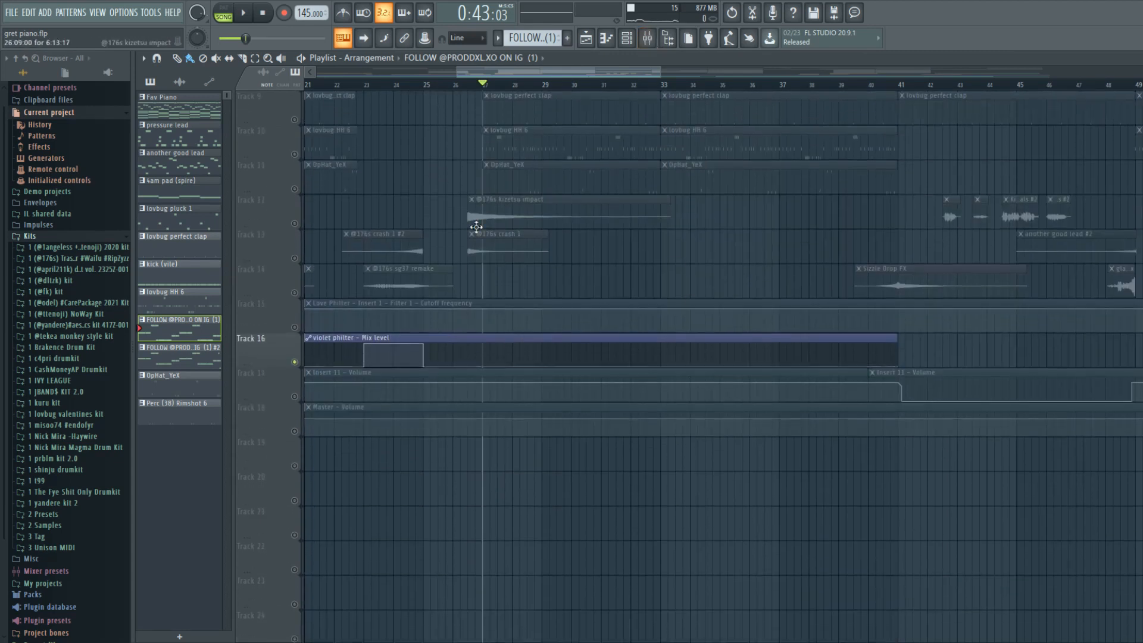
scroll(510, 342, "up", 4)
left_click(649, 40)
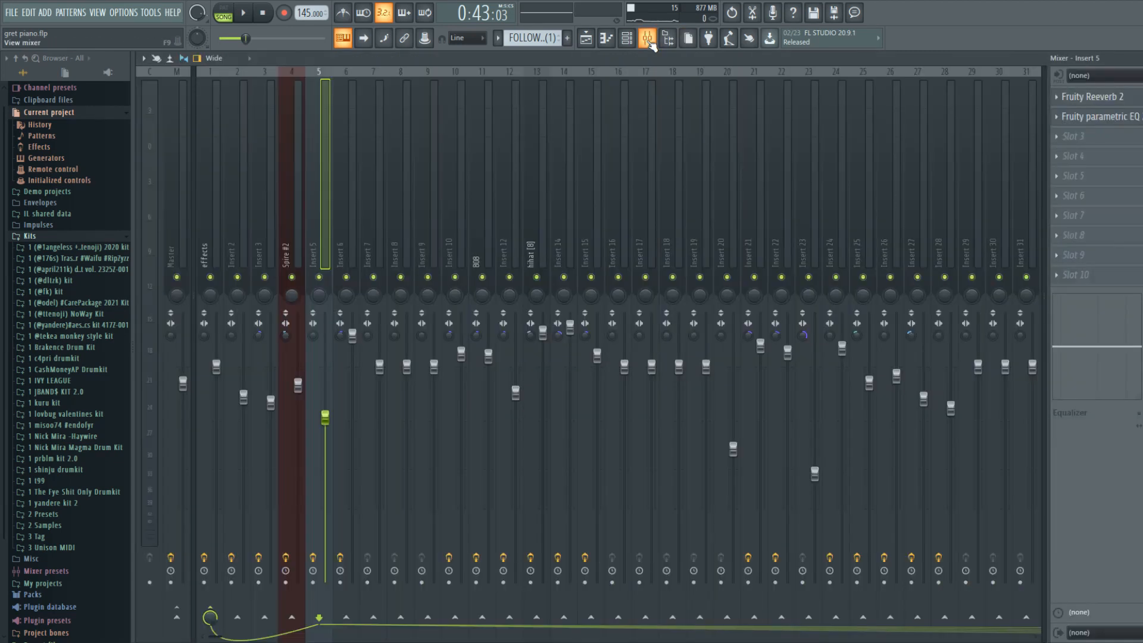
left_click(608, 39)
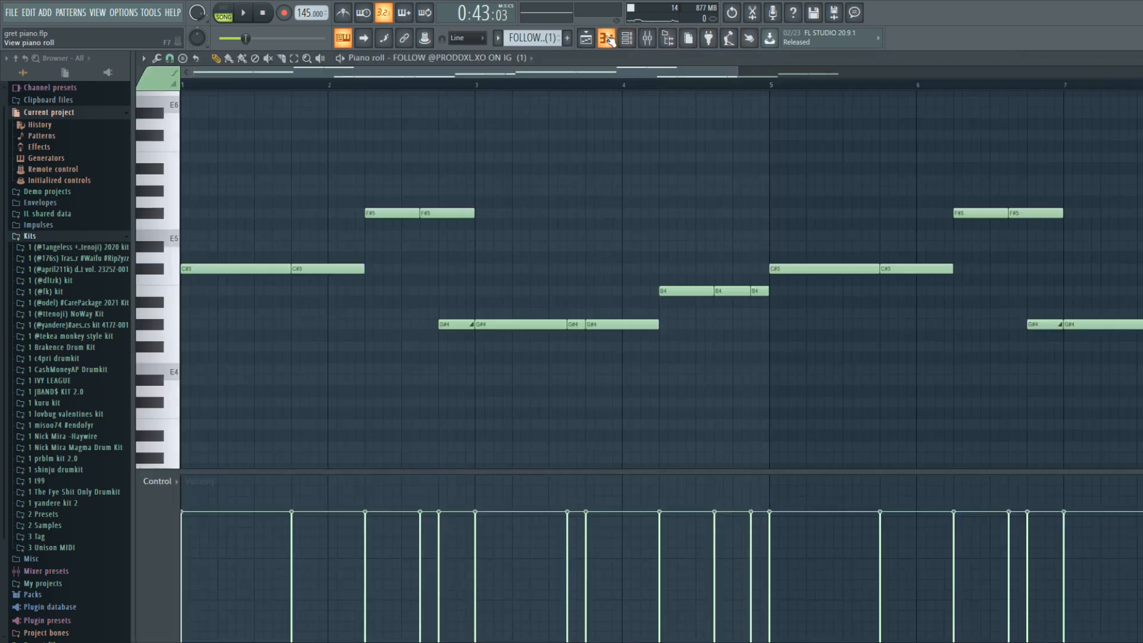
Play the 808 pattern in song mode and again in pattern mode, following its notes through bar 8 before stopping.
key("space")
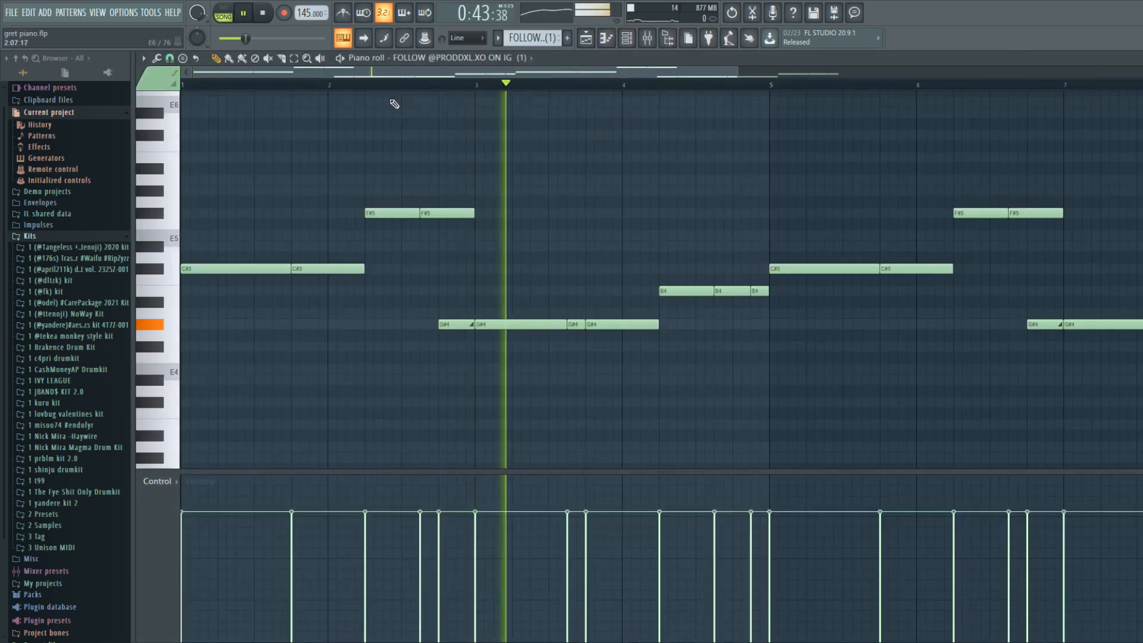
key("space")
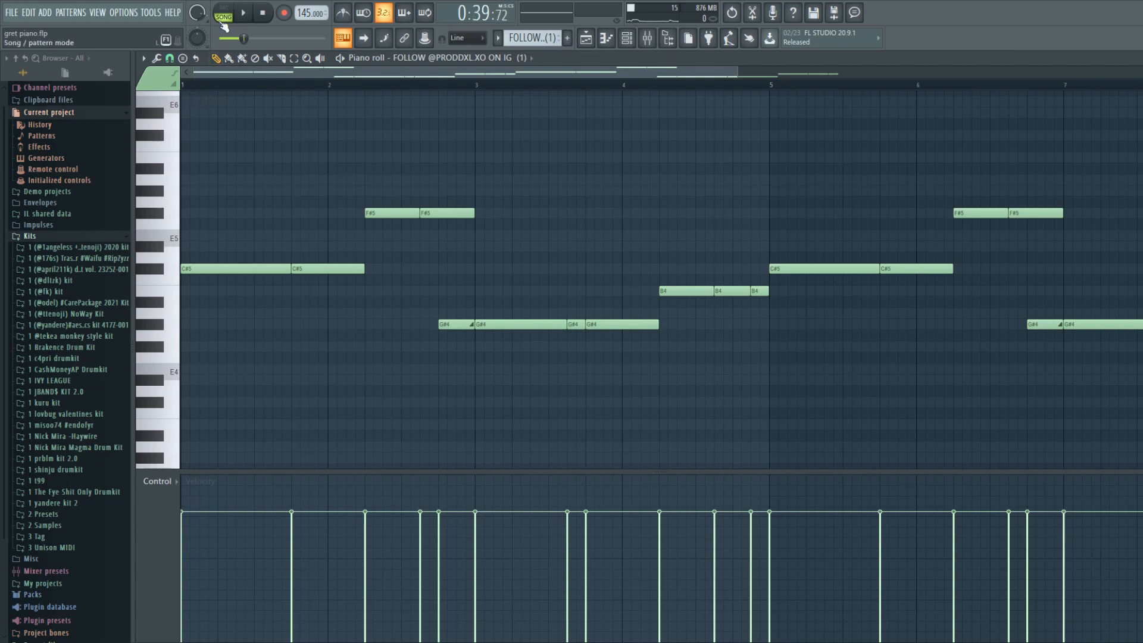
key("space")
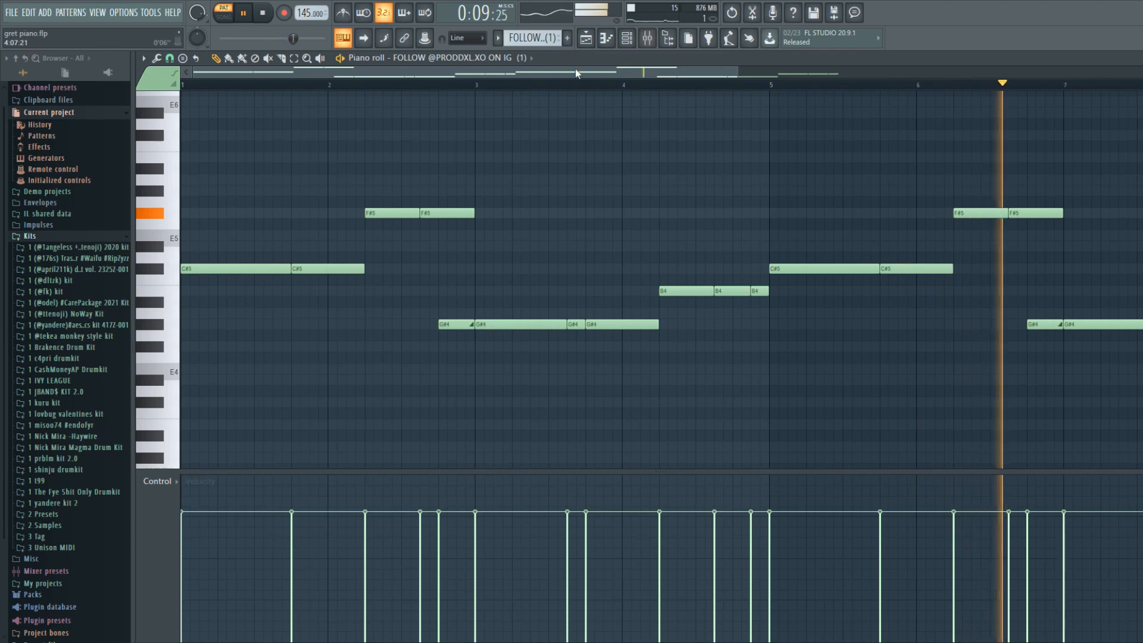
left_click_drag(576, 70, 796, 84)
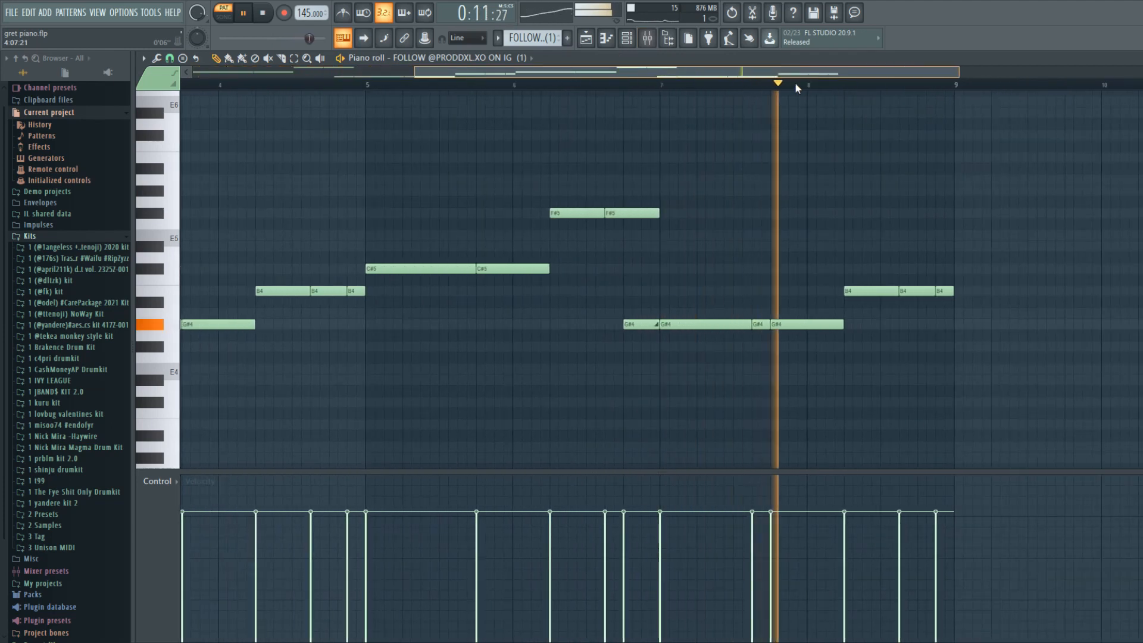
key("space")
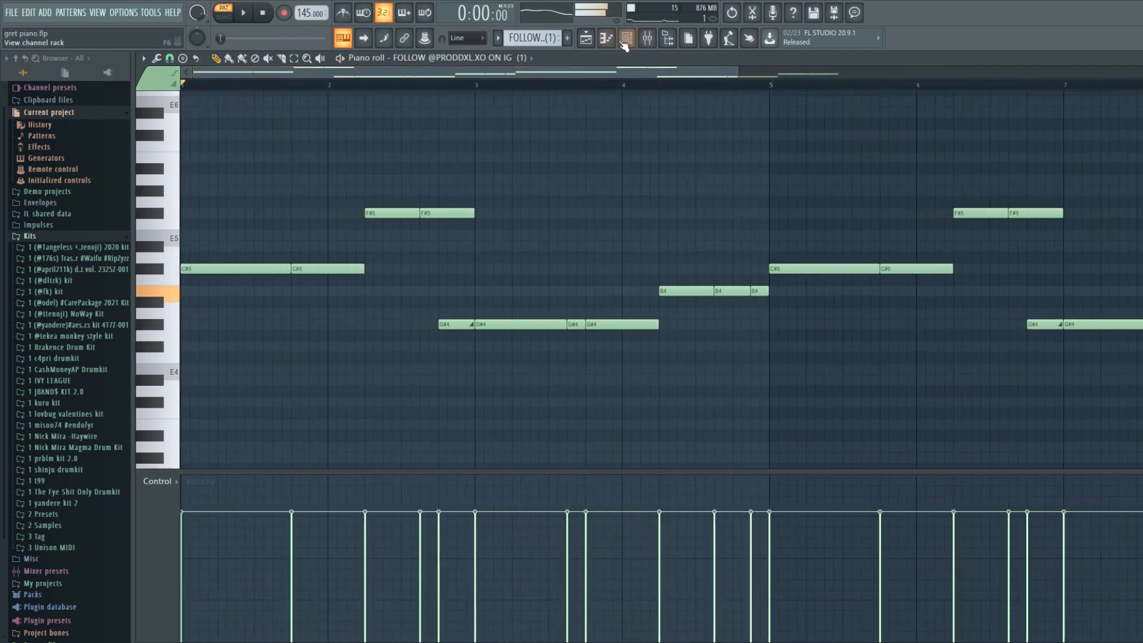
Inspect Fruity Blood Overdrive, Fruity Chorus, Fruity Flangus and Fruity parametric EQ on the 808 mixer track, closing each one.
left_click(646, 42)
left_click(477, 226)
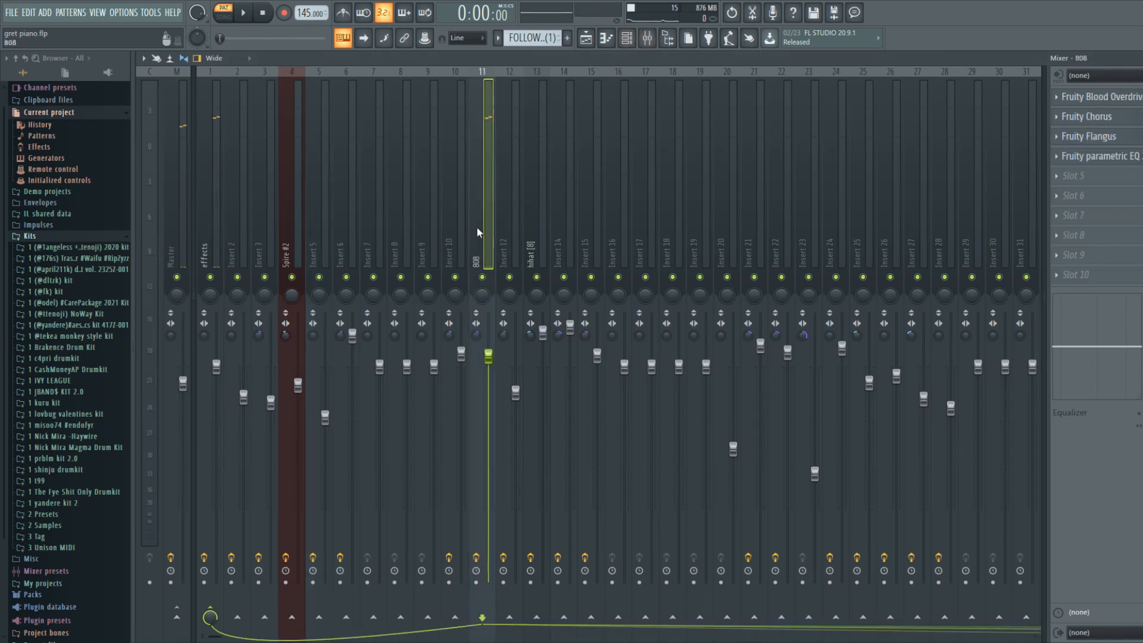
left_click(1091, 97)
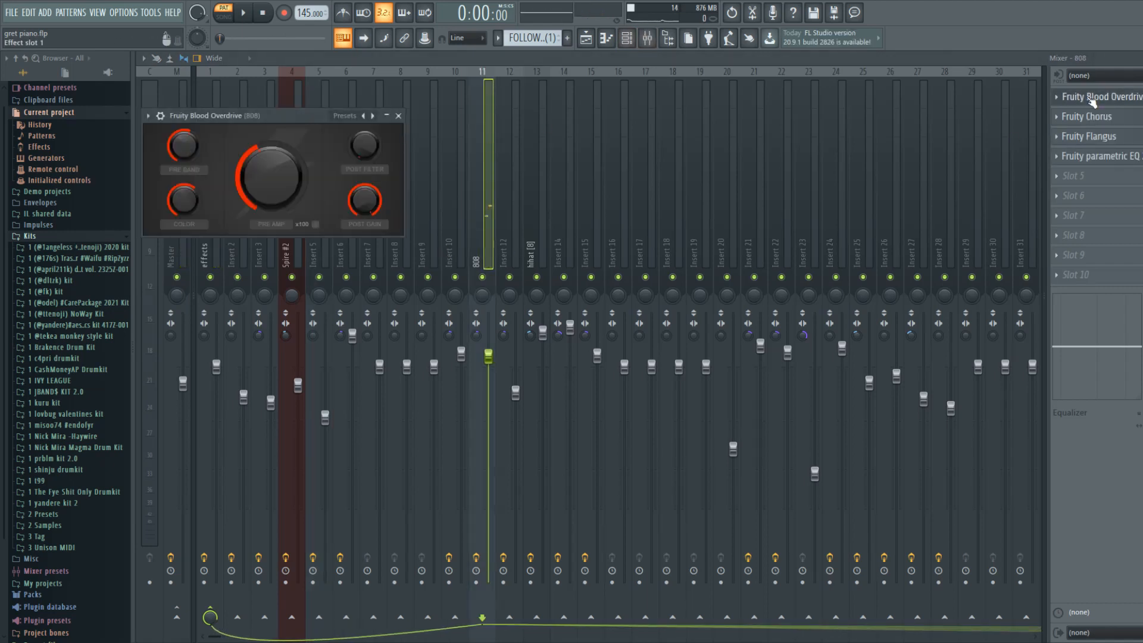
left_click(1091, 99)
left_click(1097, 122)
left_click(1096, 124)
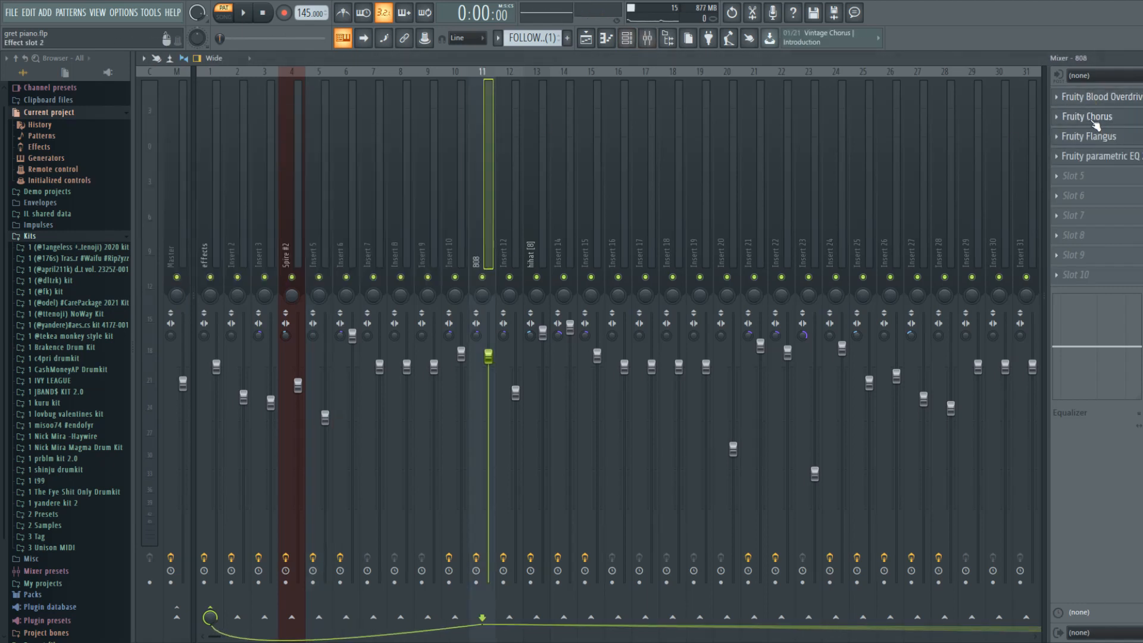
left_click(1082, 138)
left_click(1083, 142)
left_click(1082, 158)
left_click(1082, 159)
Glance at the channel rack and 808 piano roll, and solo Track 7 with the kick (vile) pattern in the playlist.
left_click(631, 40)
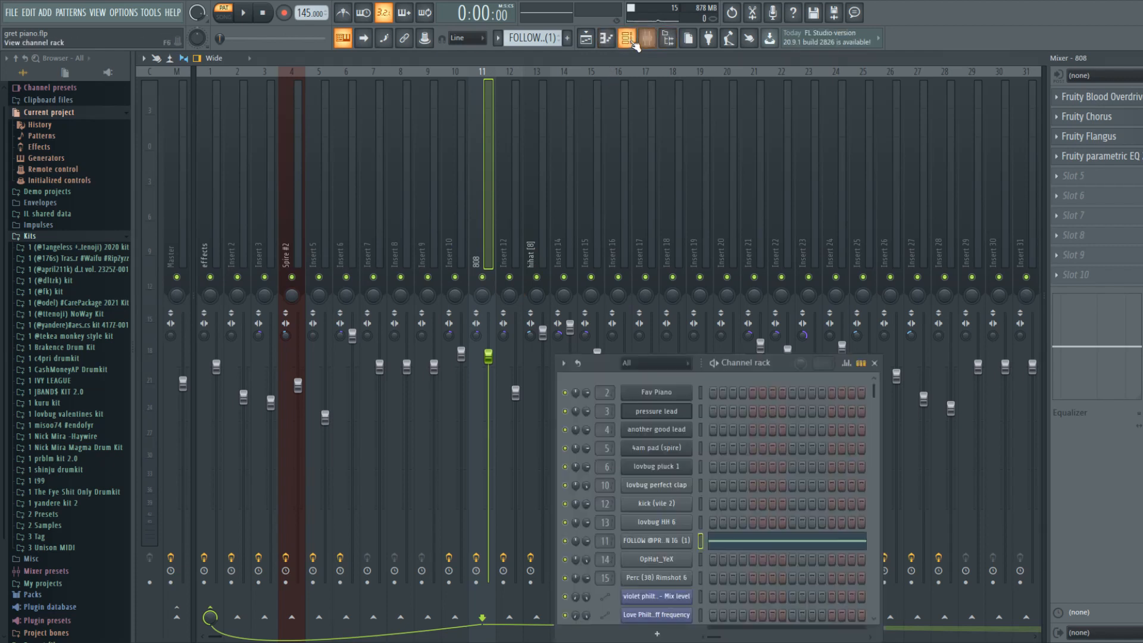
left_click(607, 39)
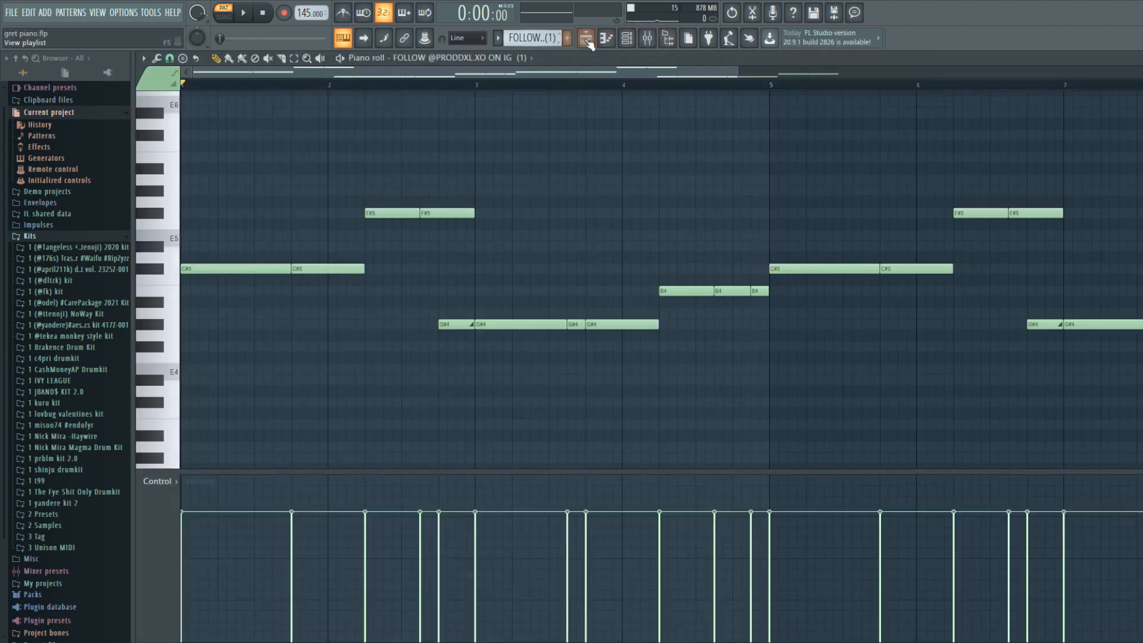
left_click(587, 40)
right_click(296, 224)
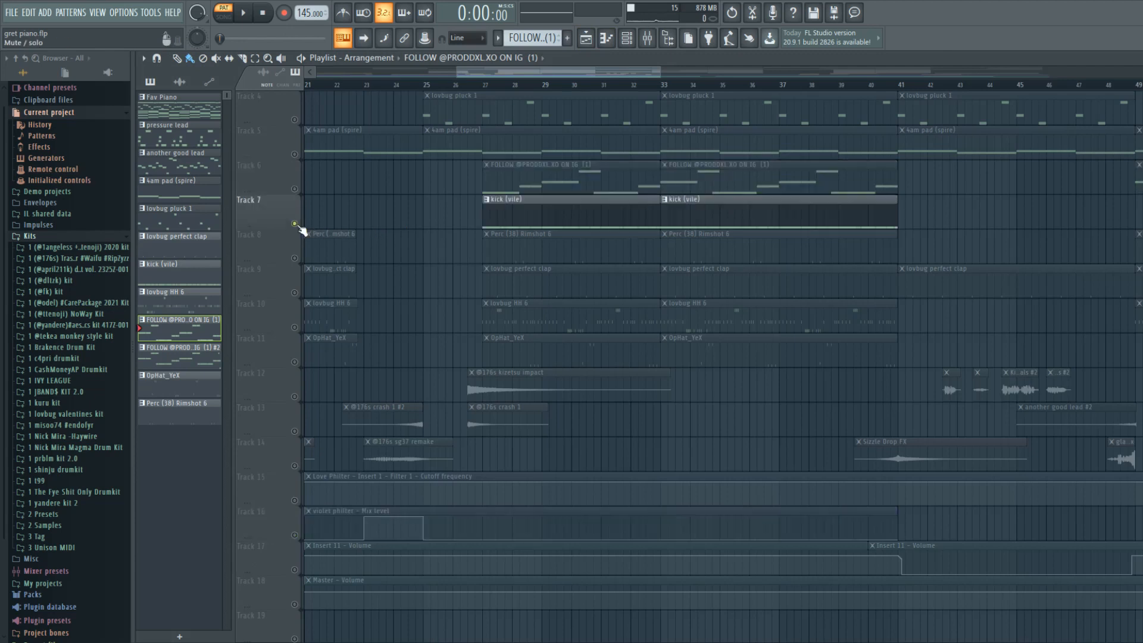
Unmute the Track 16 violet philter automation, set song playback to start at bar 27, and select the kick (vile) pattern.
left_click(295, 536)
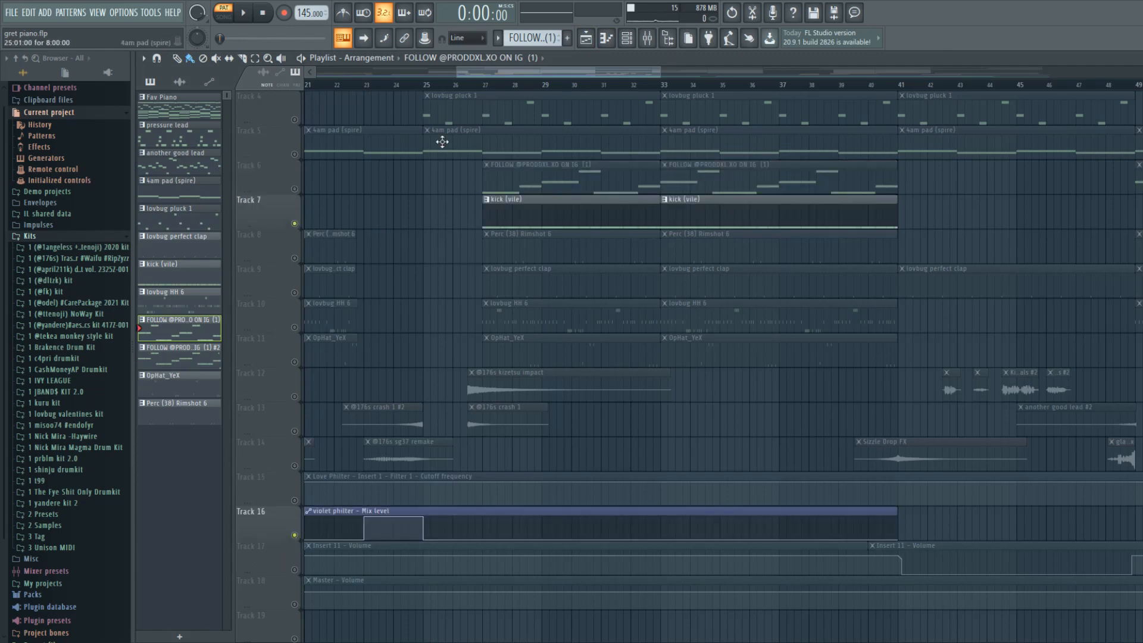
left_click(484, 84)
key("l")
left_click(510, 207)
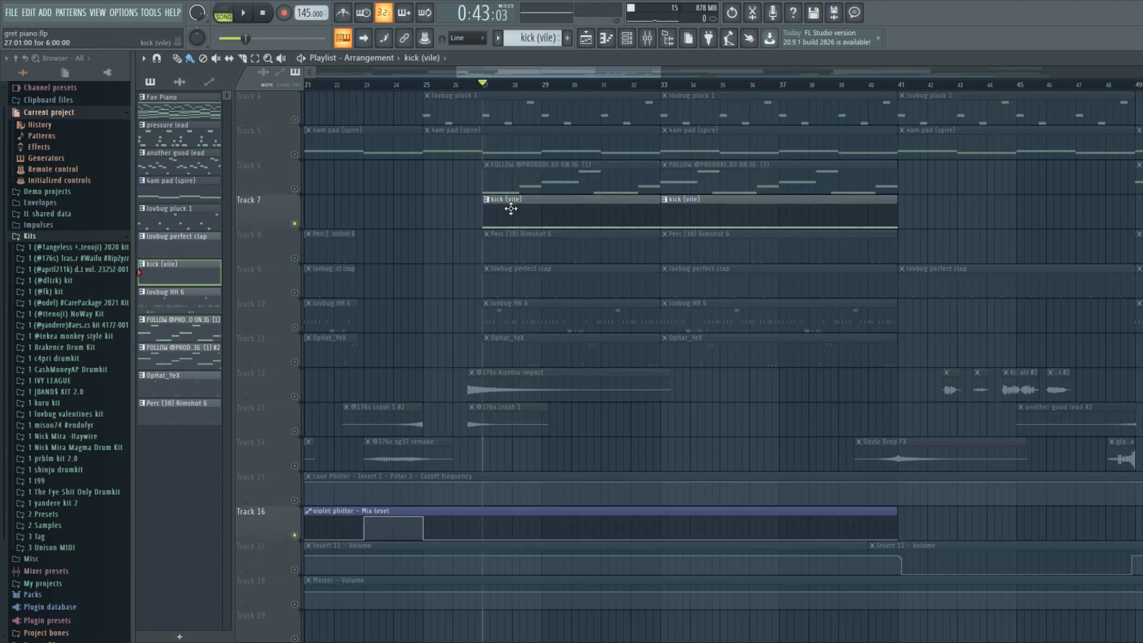
Audition the kick (vile) pattern in song mode, switch to pattern mode, and play its notes in the piano roll.
key("space")
key("space")
key("space")
left_click(226, 12)
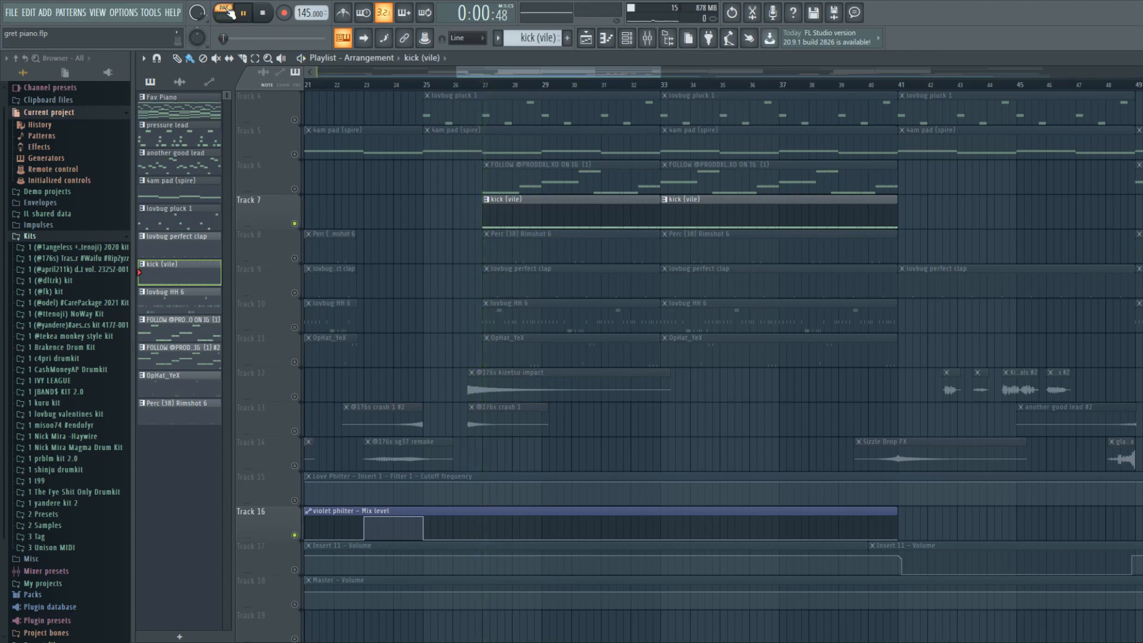
double_click(511, 212)
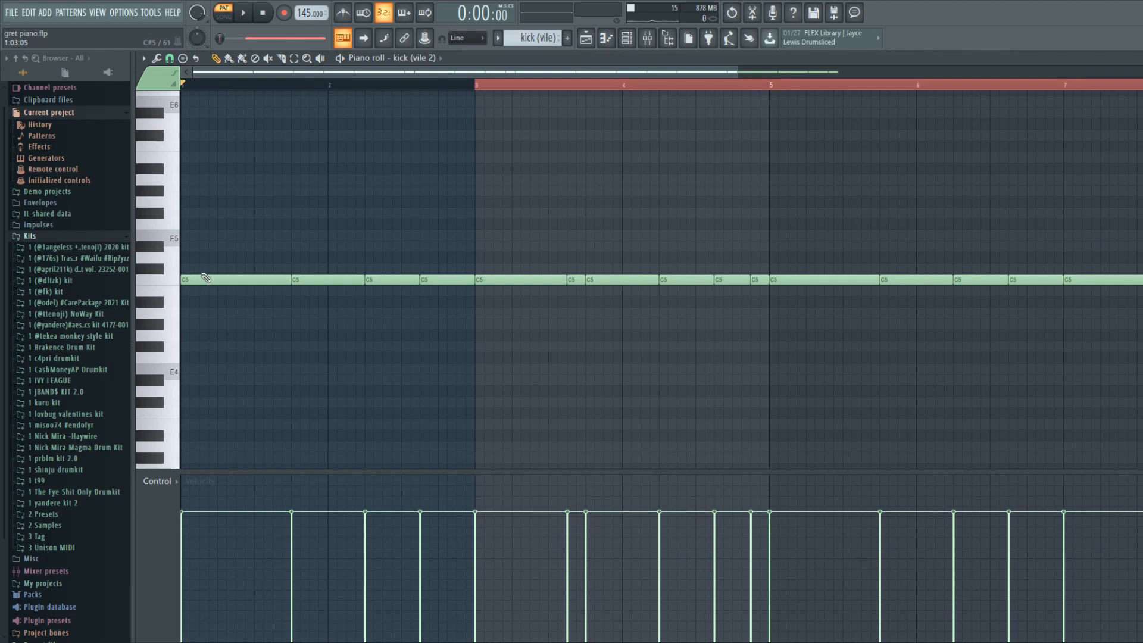
key("space")
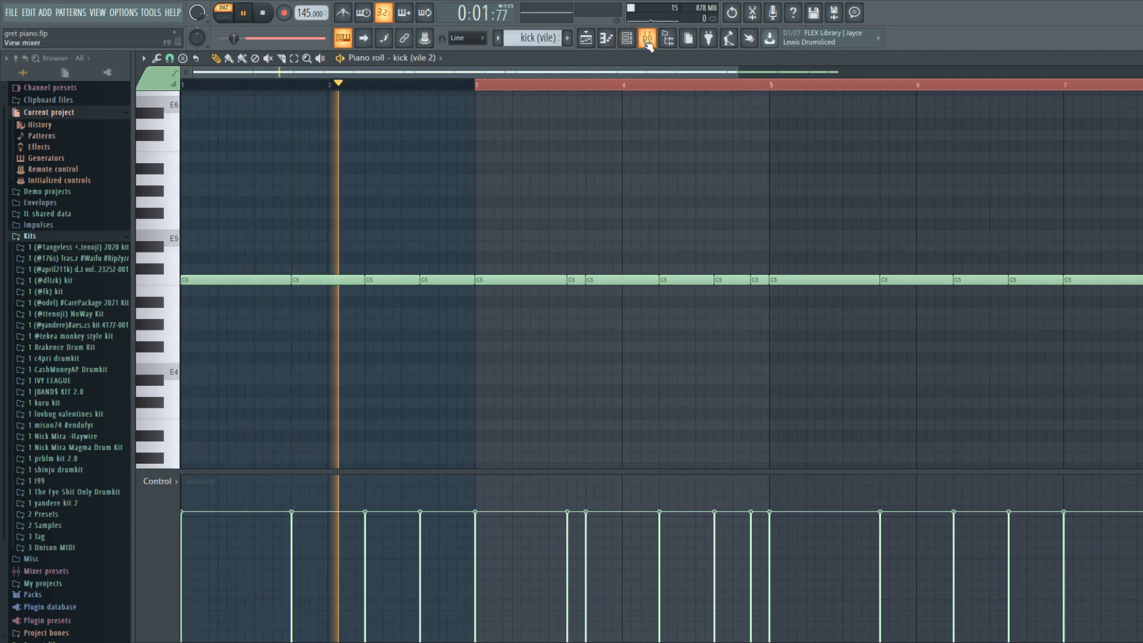
Inspect the peak controller, Fruity parametric EQ 2 and CamelCrusher effects on the kick's mixer track, Insert 12, closing each one.
left_click(648, 38)
left_click(1103, 97)
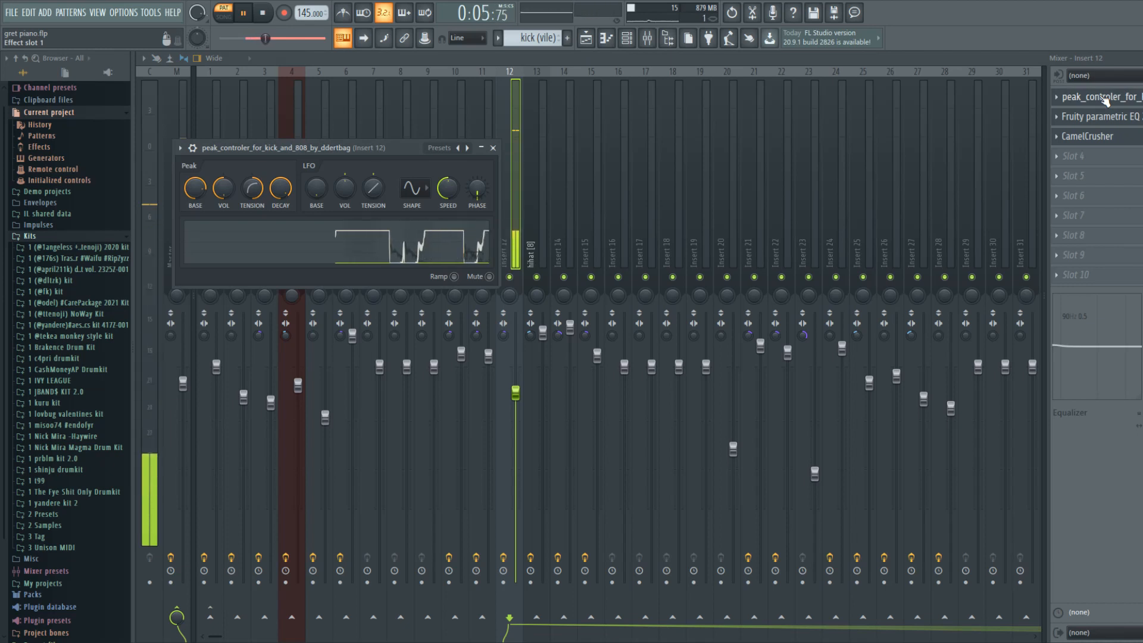
left_click(493, 148)
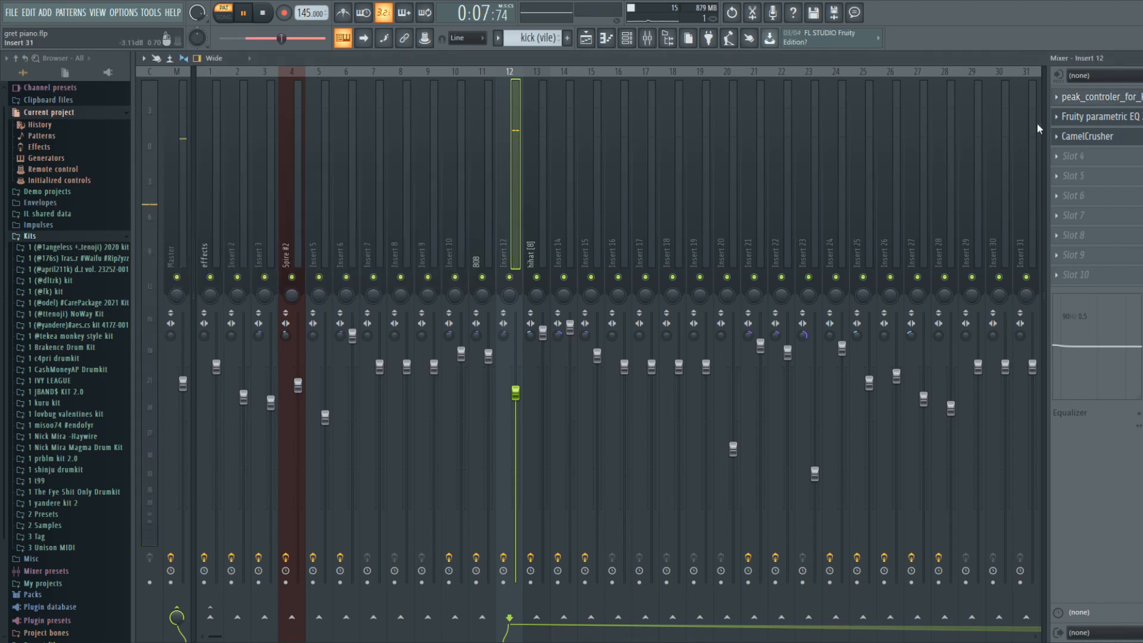
left_click(1078, 118)
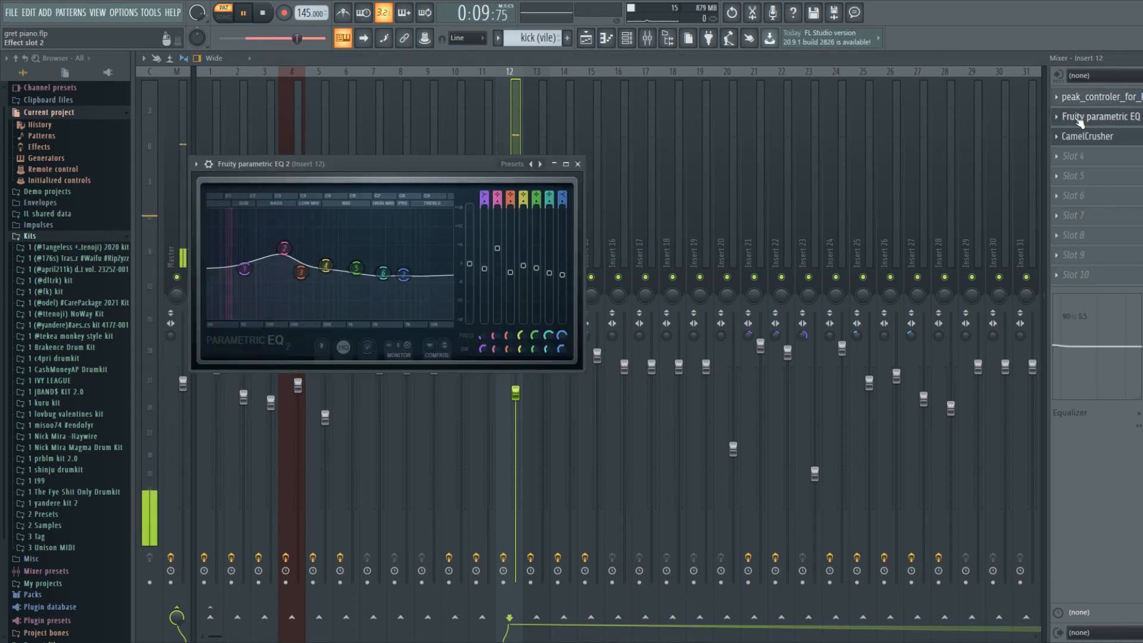
left_click(1079, 118)
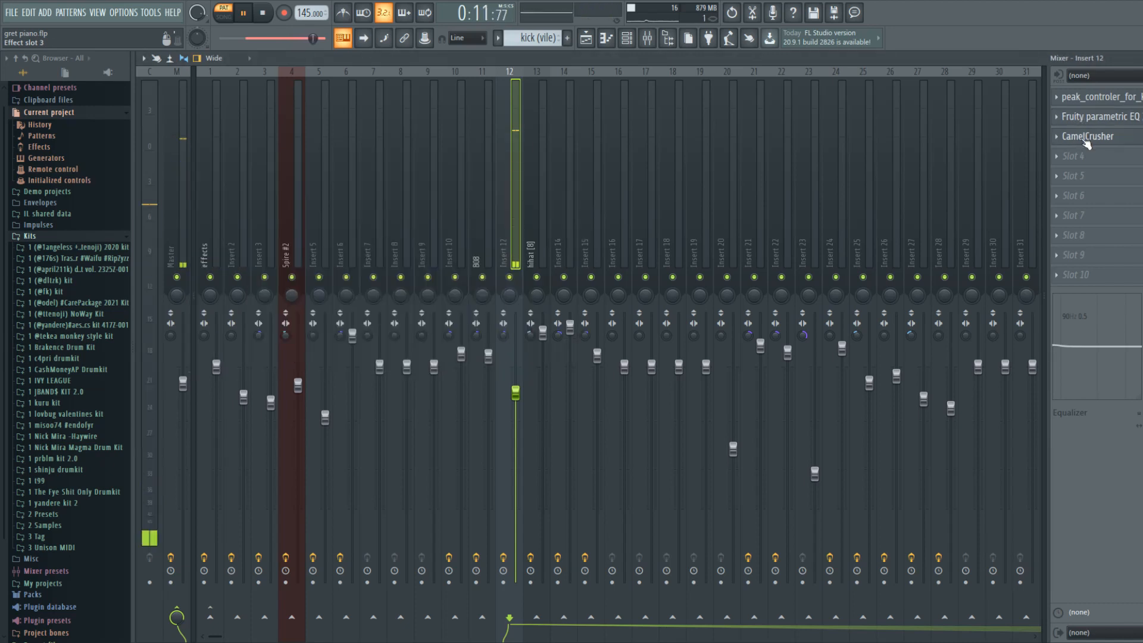
left_click(1087, 138)
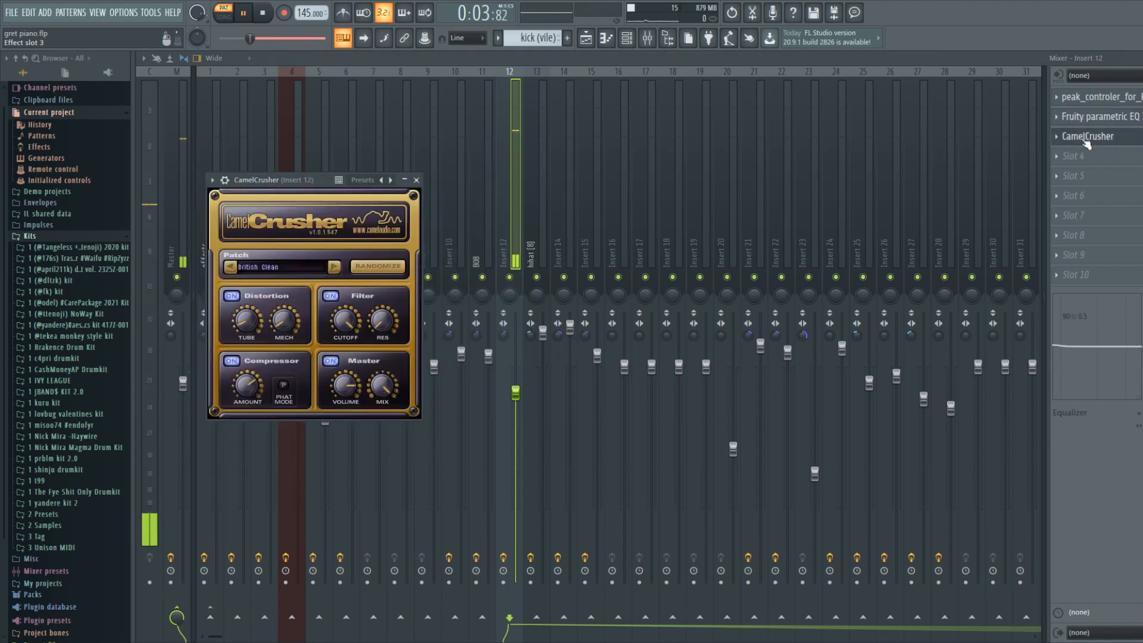
left_click(1087, 138)
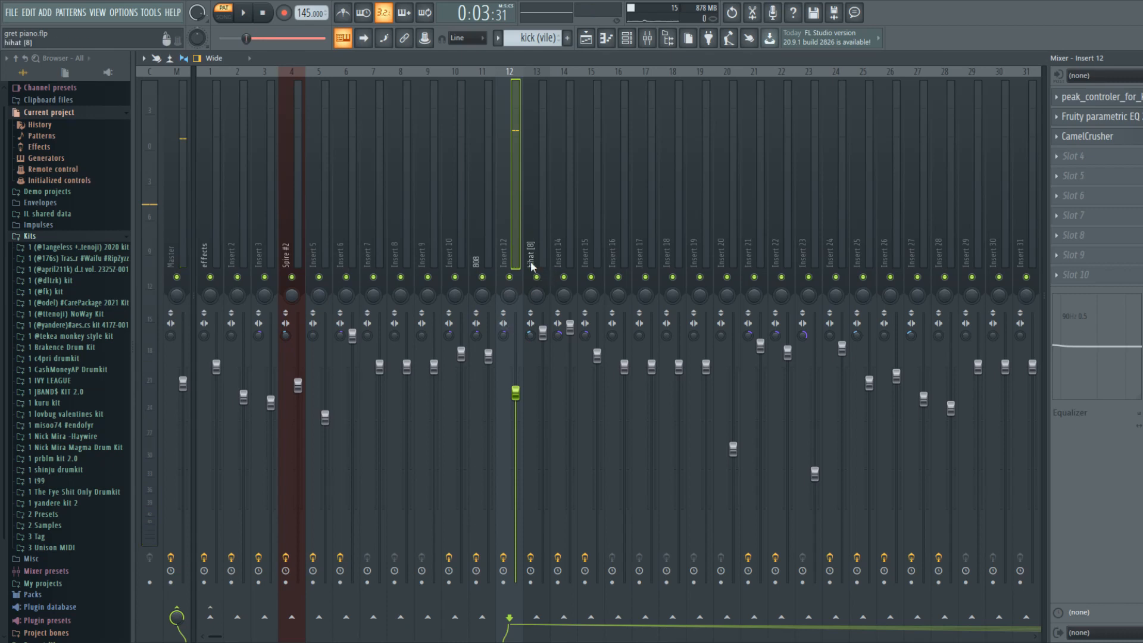
Swap Track 7 for Track 8's Perc (38) Rimshot 6 in the playlist and play it in song mode from bar 27.
left_click(594, 40)
right_click(295, 258)
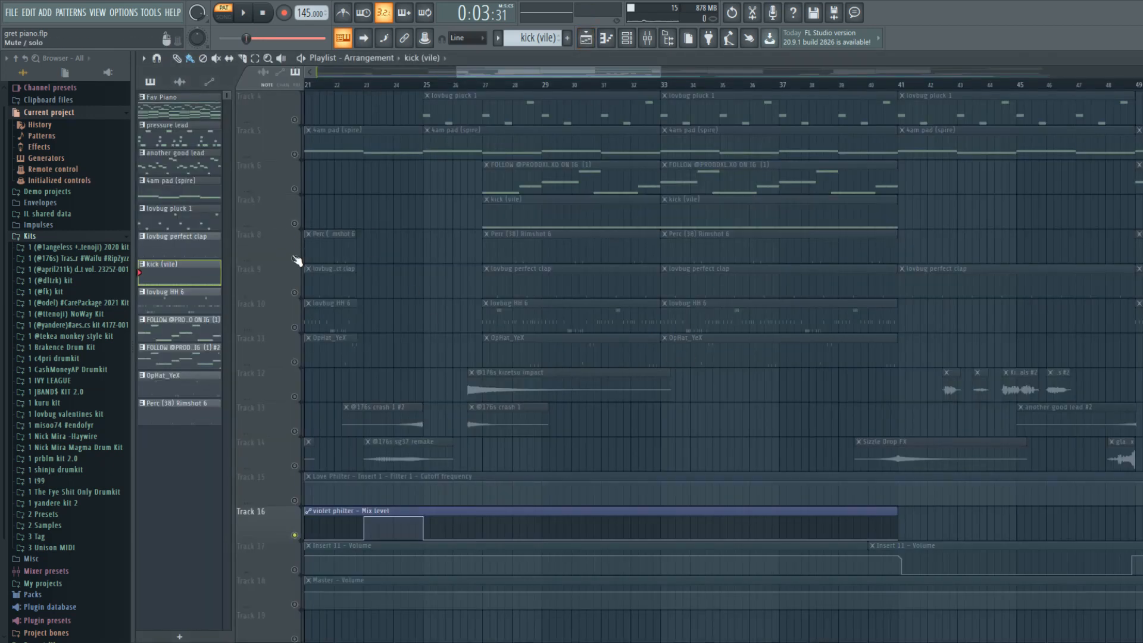
left_click_drag(493, 85, 506, 85)
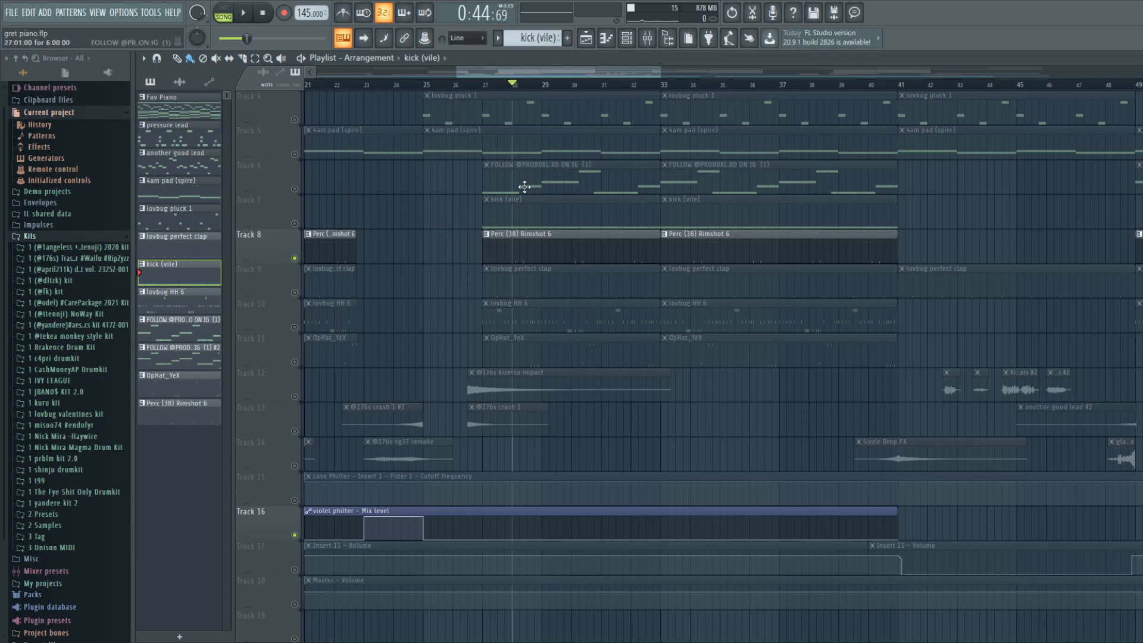
left_click(483, 86)
key("space")
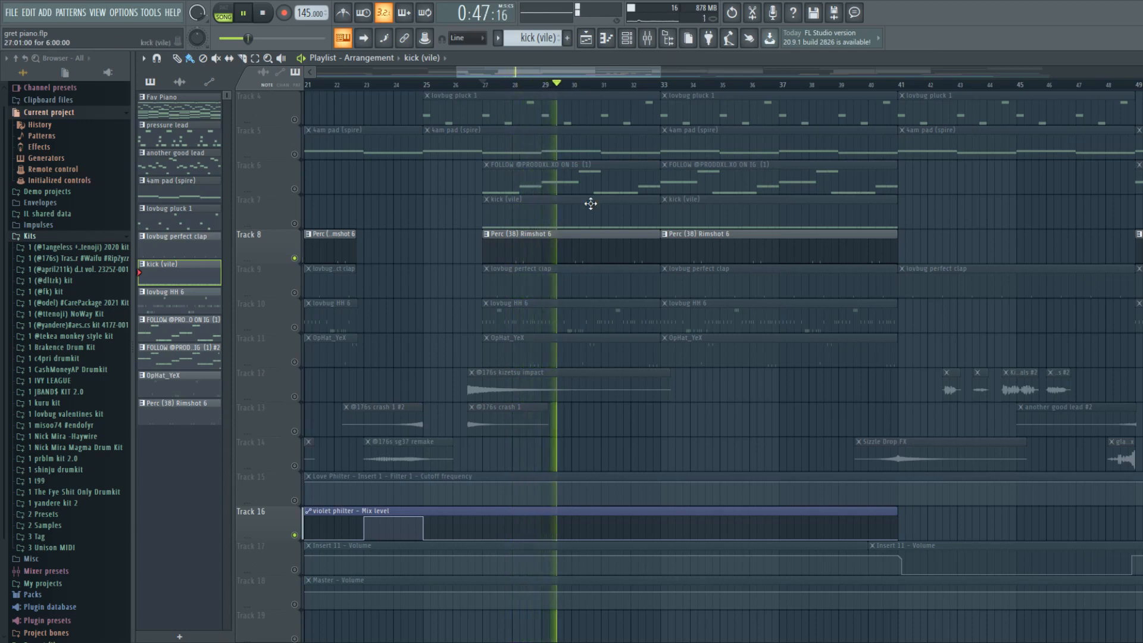
key("space")
Open the Perc (38) Rimshot 6 channel's sampler settings from the channel rack alongside its mixer track, Insert 15.
left_click(648, 41)
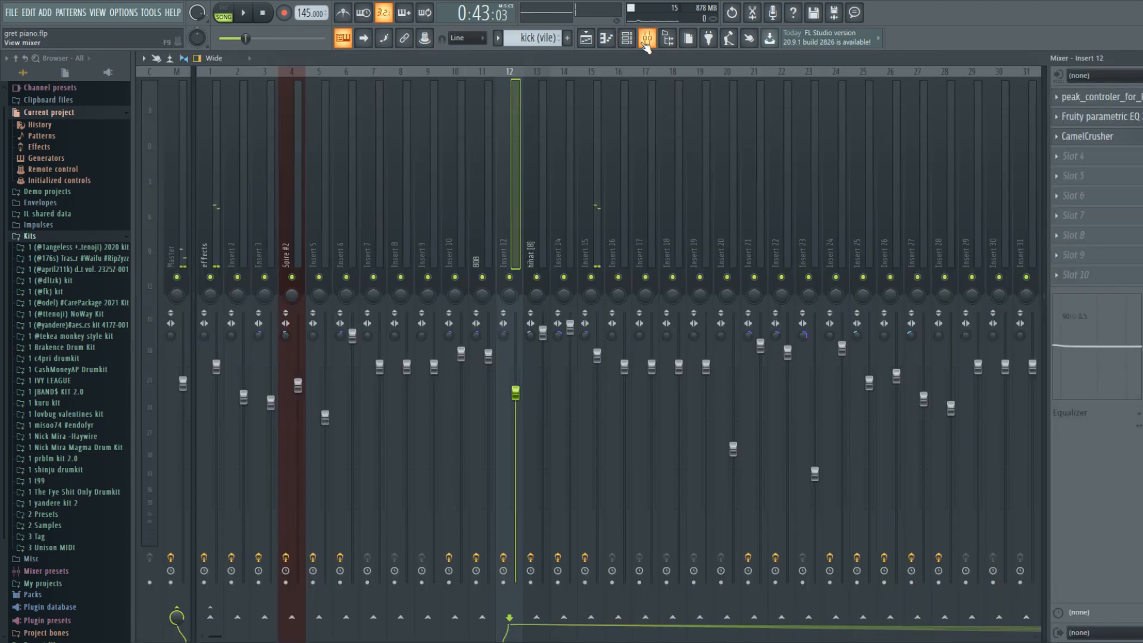
left_click(629, 42)
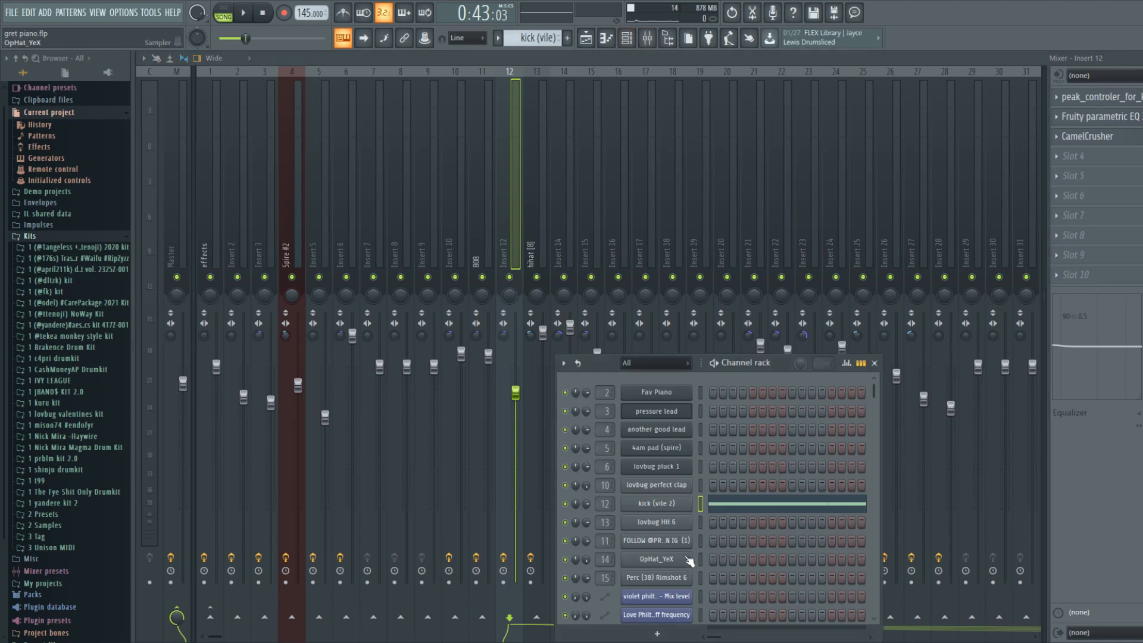
scroll(682, 538, "down", 3)
left_click(676, 468)
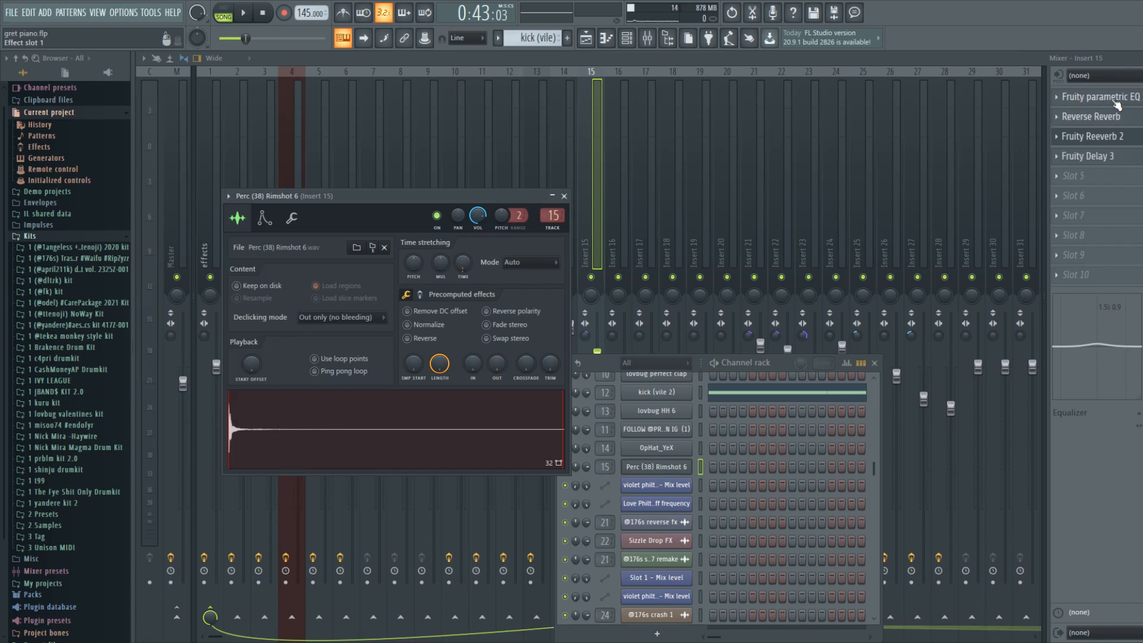
Inspect Fruity parametric EQ 2, Reverse Reverb, Fruity Reeverb 2 and Fruity Delay 3 on the rimshot's mixer track, Insert 15.
left_click(1089, 99)
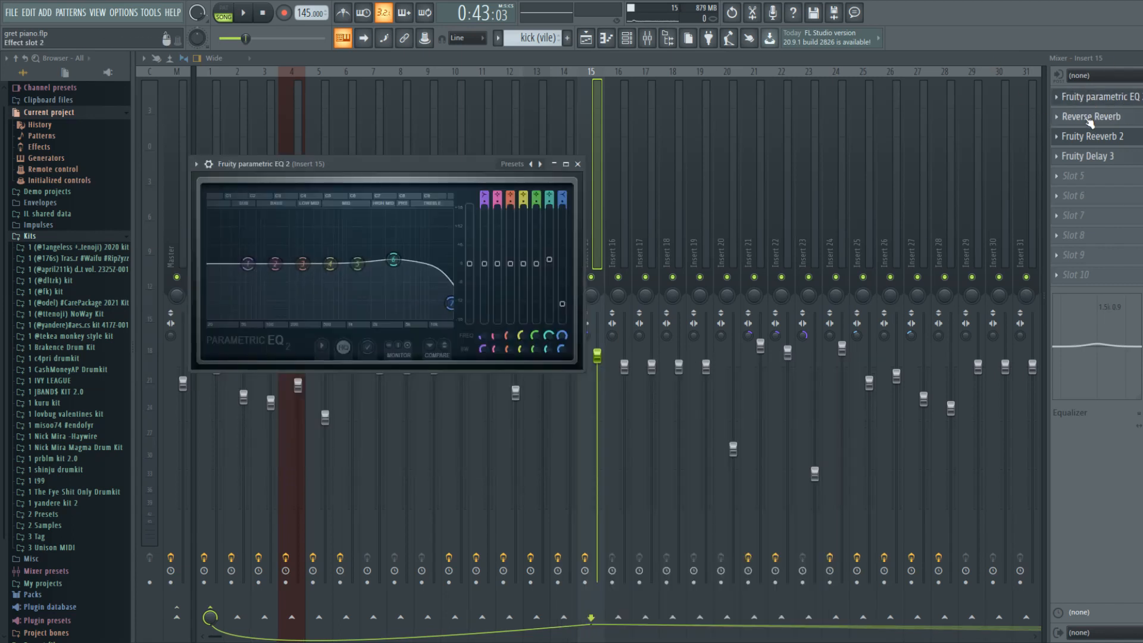
left_click(1088, 118)
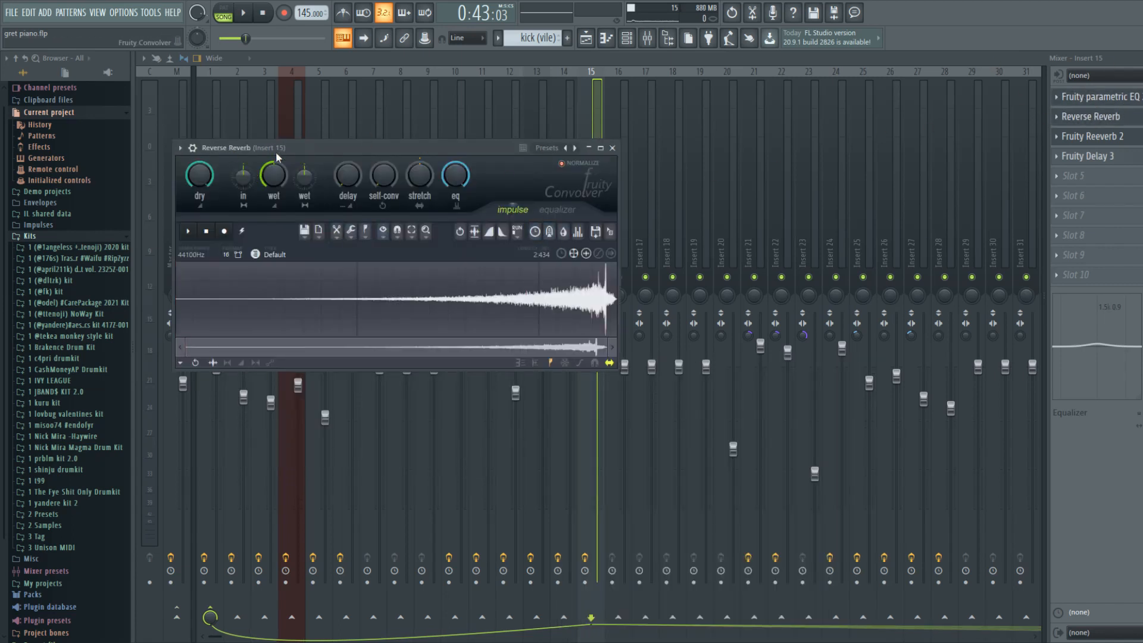
left_click(612, 148)
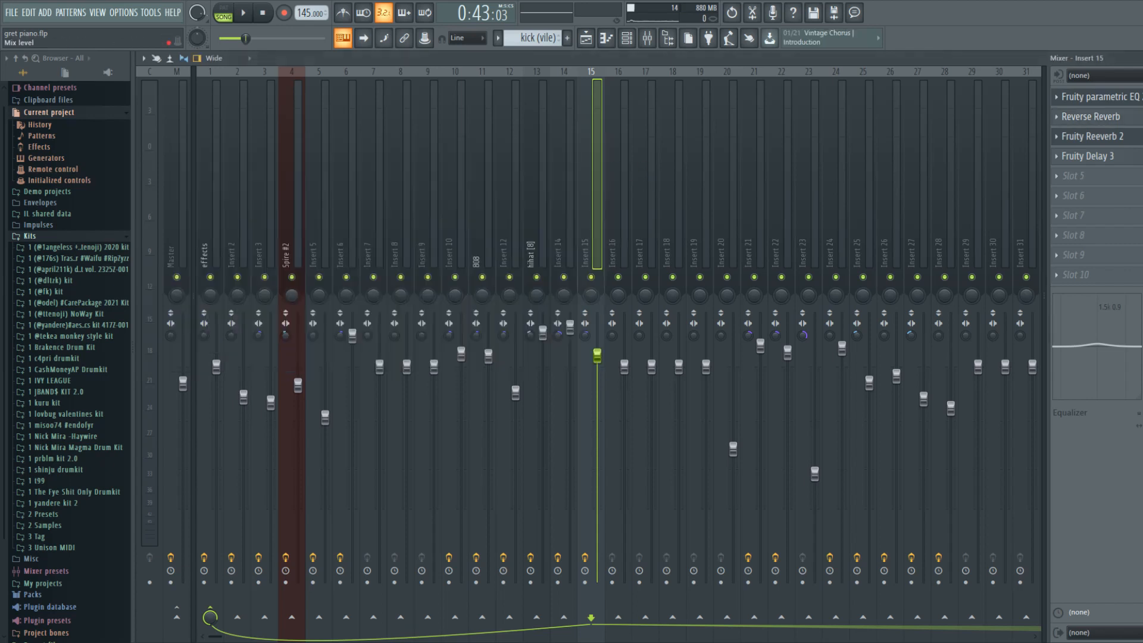
left_click(1124, 142)
left_click(1123, 141)
left_click(1095, 156)
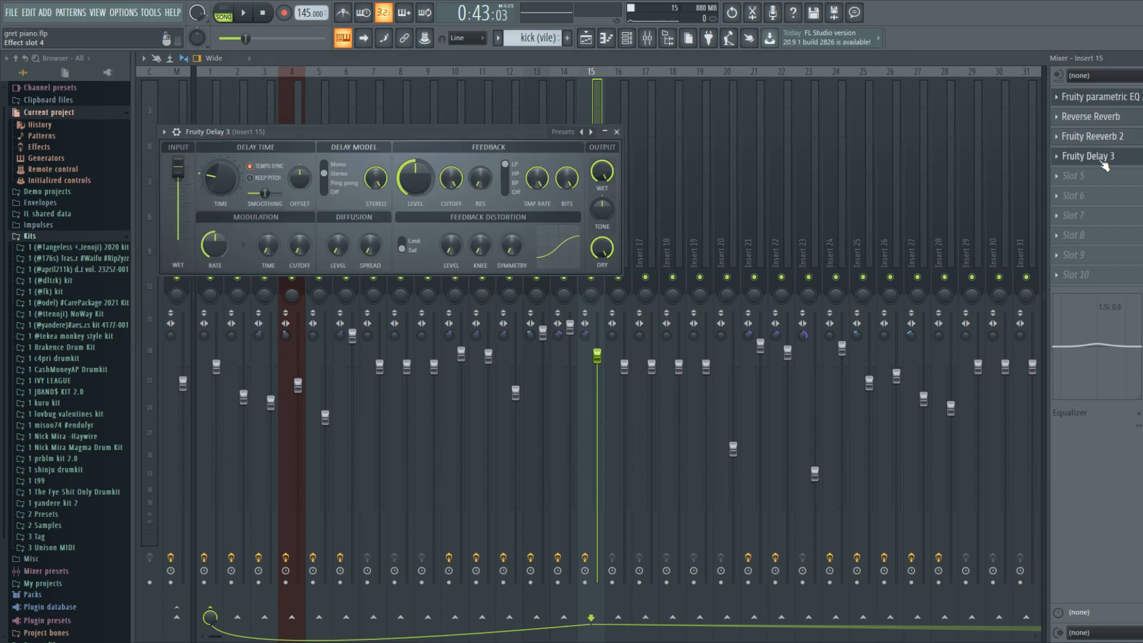
left_click(617, 132)
Glance at the rimshot channel's piano roll, then replay the Perc (38) Rimshot 6 clips in the playlist.
left_click(606, 40)
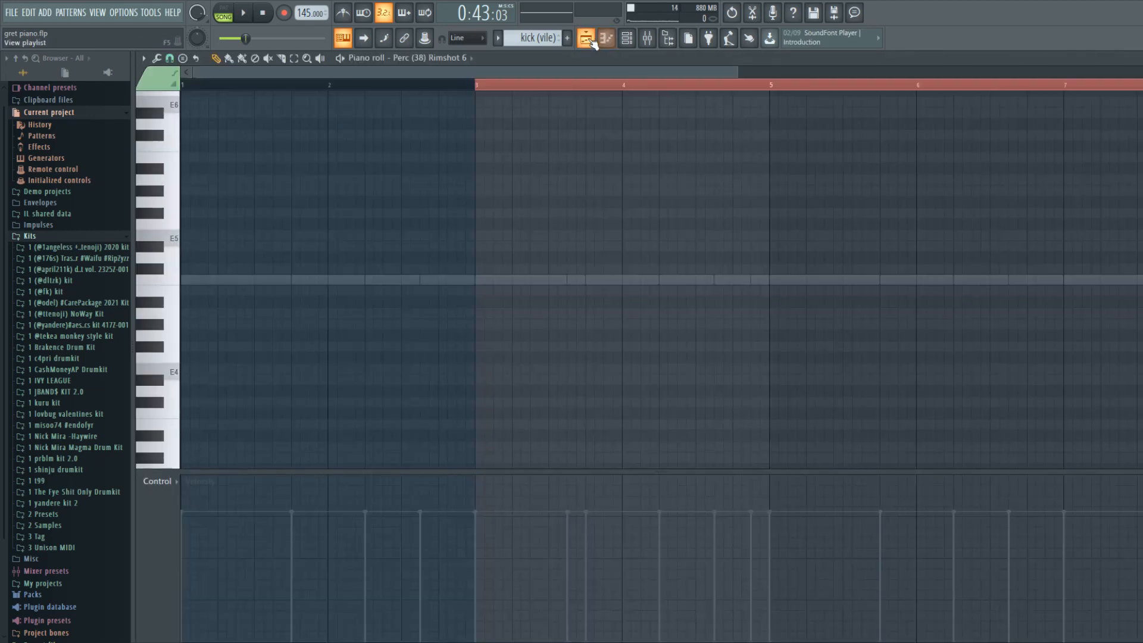
left_click(586, 37)
key("space")
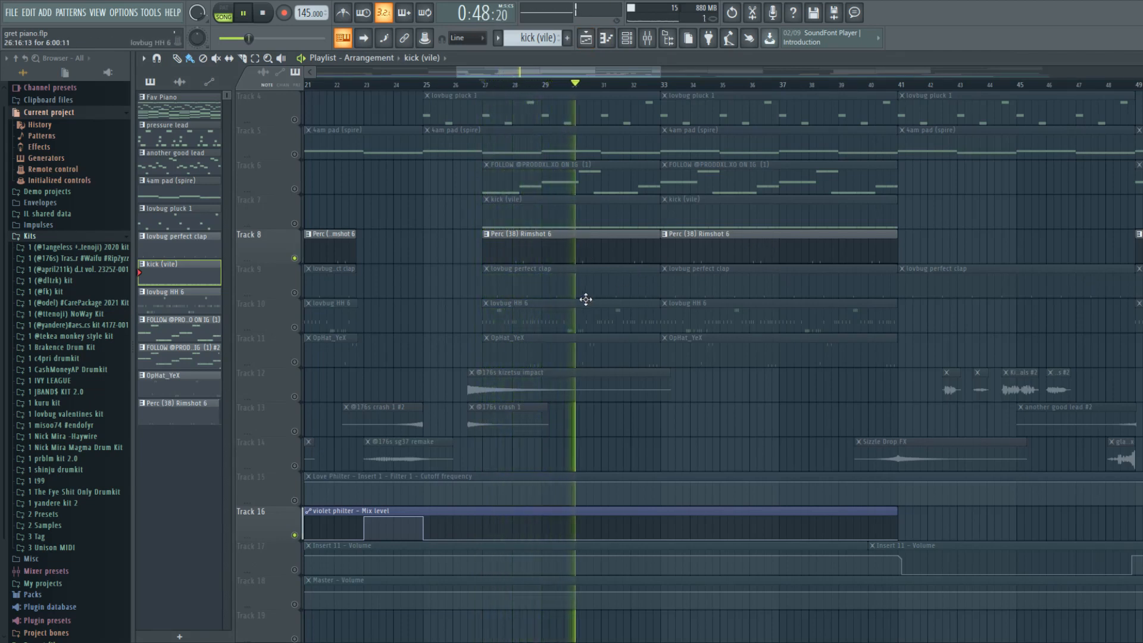
key("space")
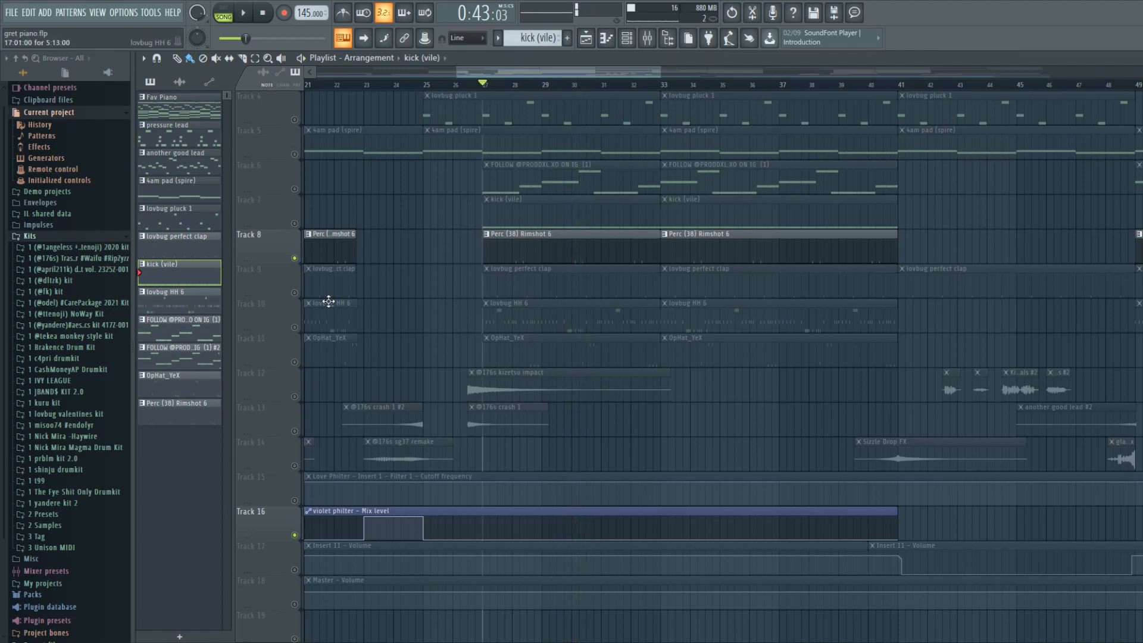
Swap Track 8 for Track 9's lovbug perfect clap in the playlist, and select Insert 10 in the mixer while auditioning the clap.
left_click(295, 293)
left_click(295, 257)
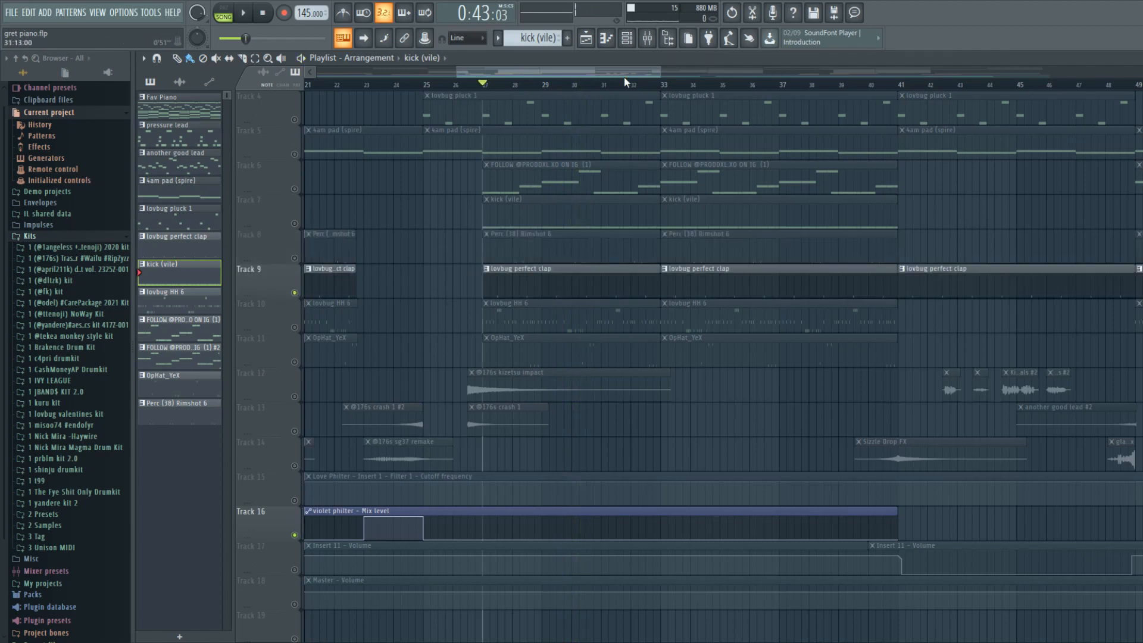
left_click(630, 40)
left_click(628, 38)
left_click(648, 39)
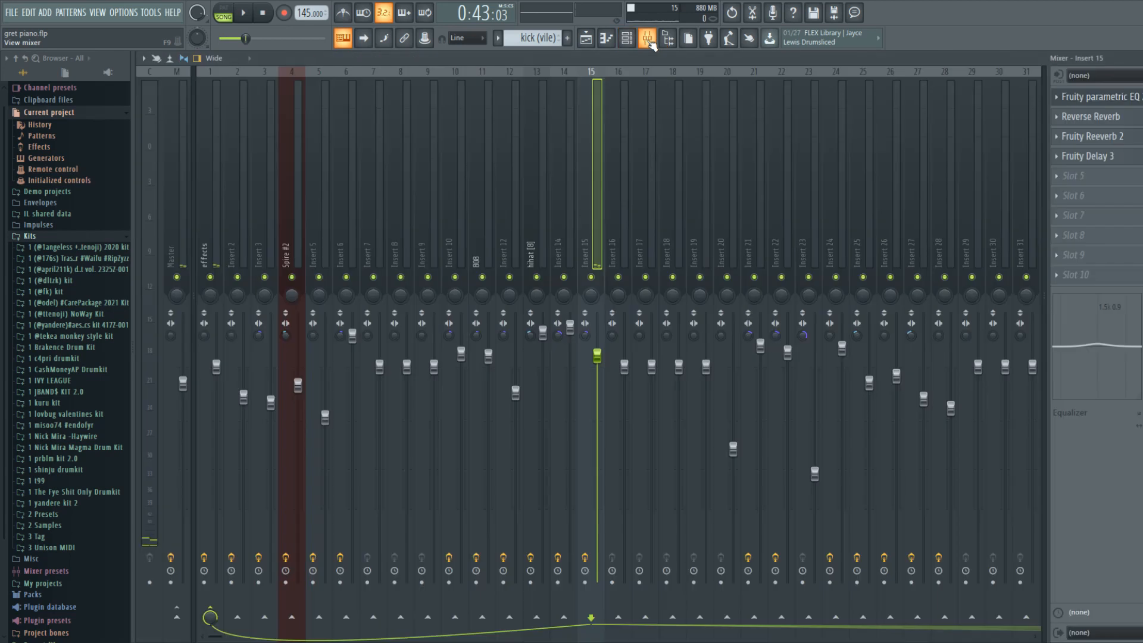
left_click(458, 256)
key("space")
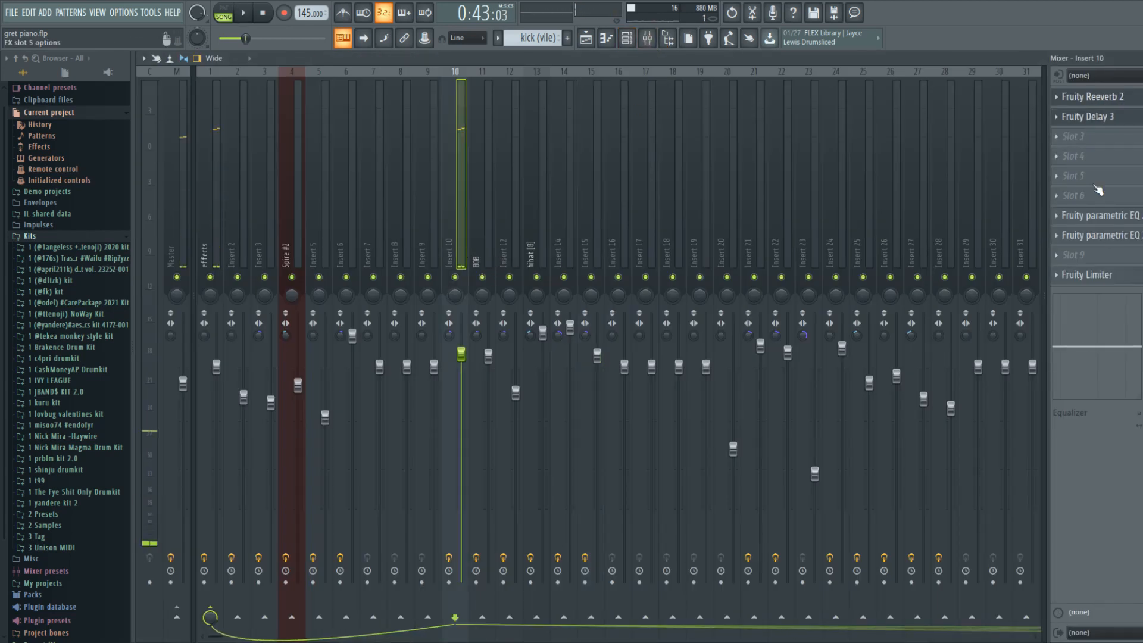
Inspect Fruity Reeverb 2 and Fruity Delay 3 on the clap's mixer track, Insert 10, during song playback.
left_click(1107, 96)
key("space")
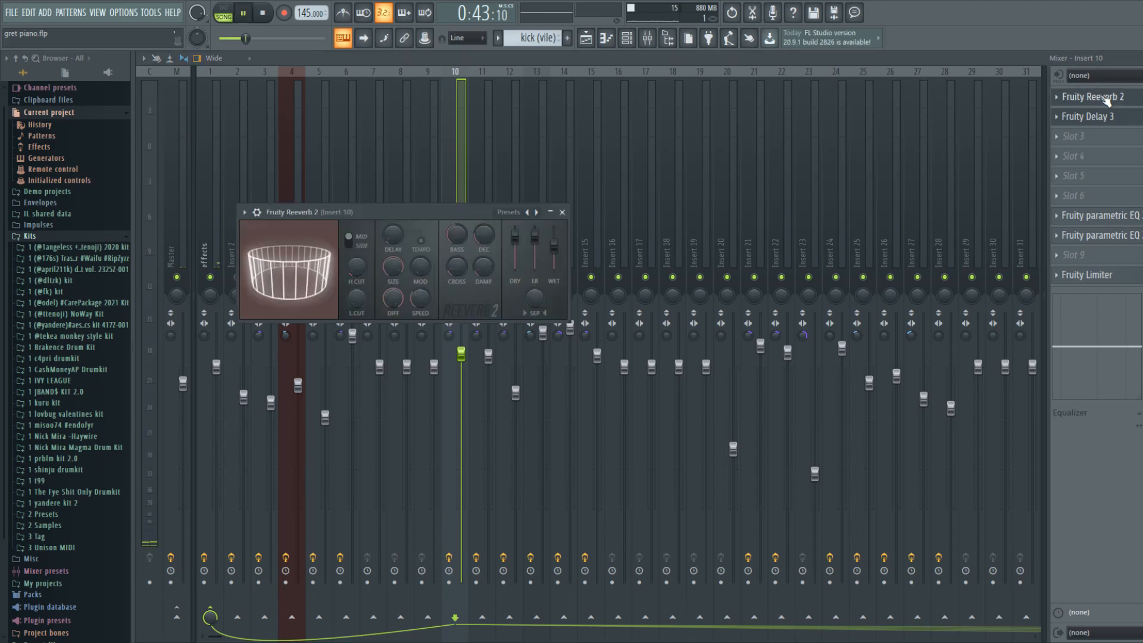
left_click(562, 212)
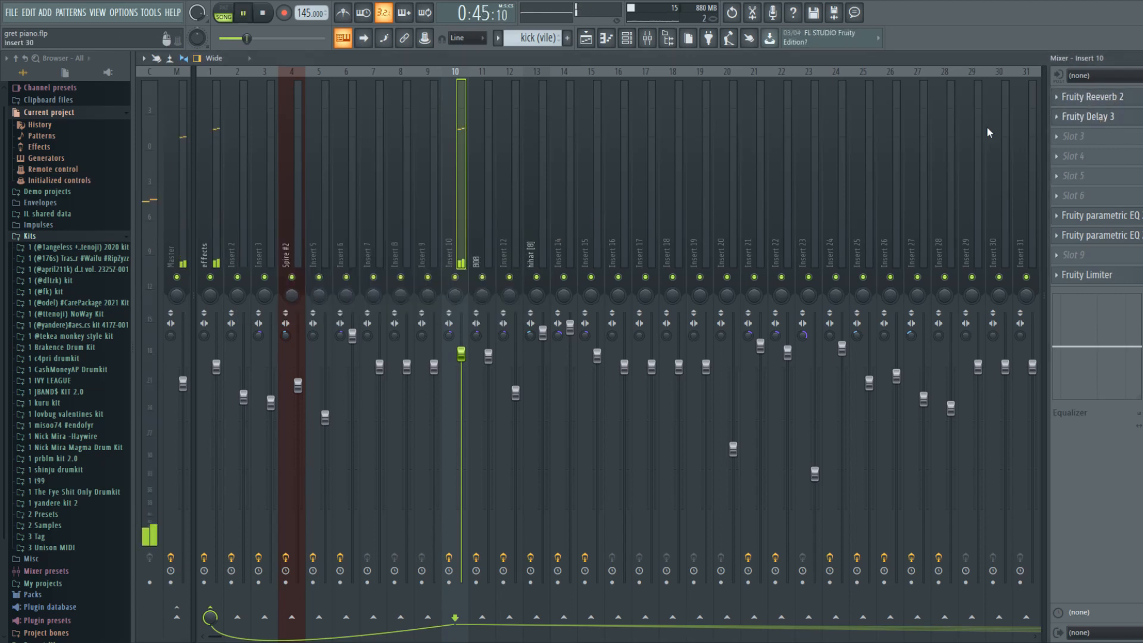
left_click(1088, 116)
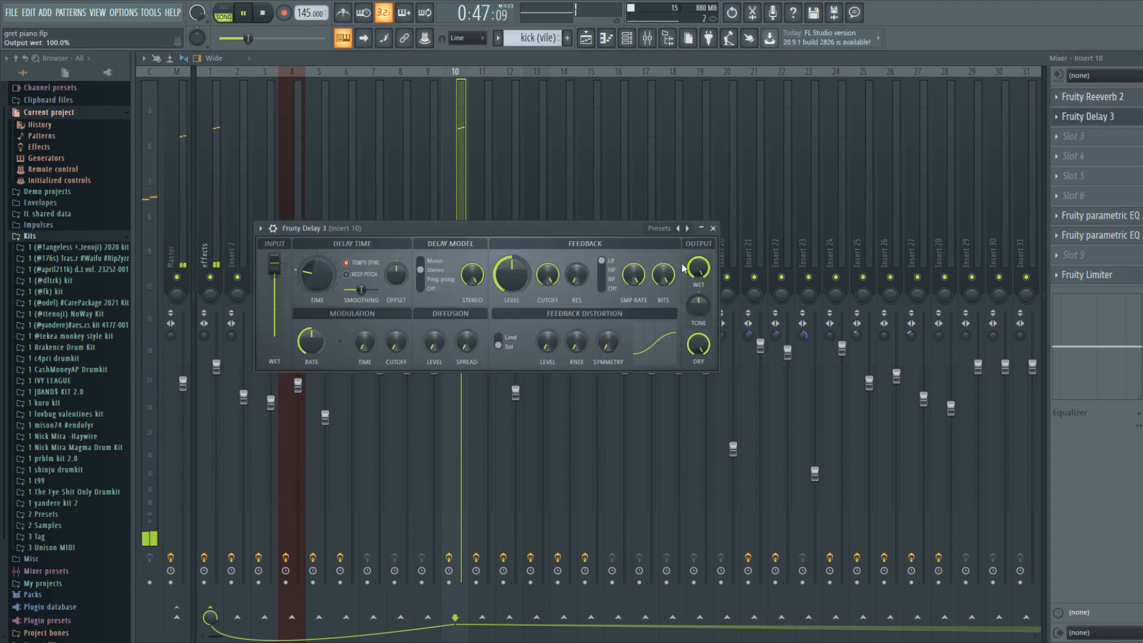
left_click(714, 229)
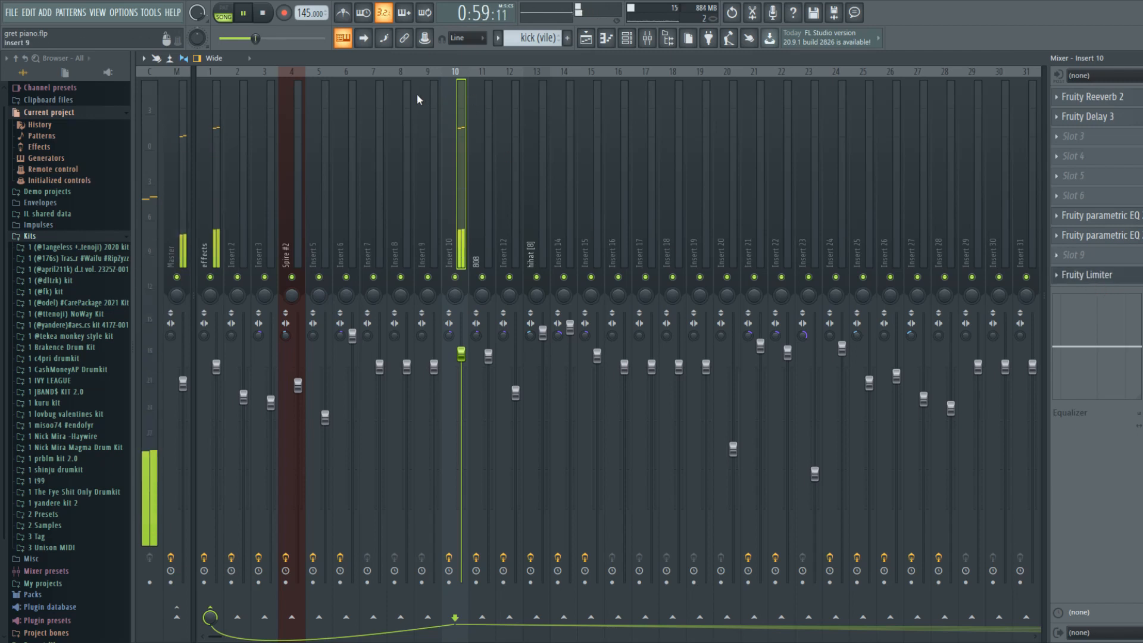
Glance at the piano roll, return to the playlist, and stop playback of the clap.
left_click(608, 41)
left_click(606, 42)
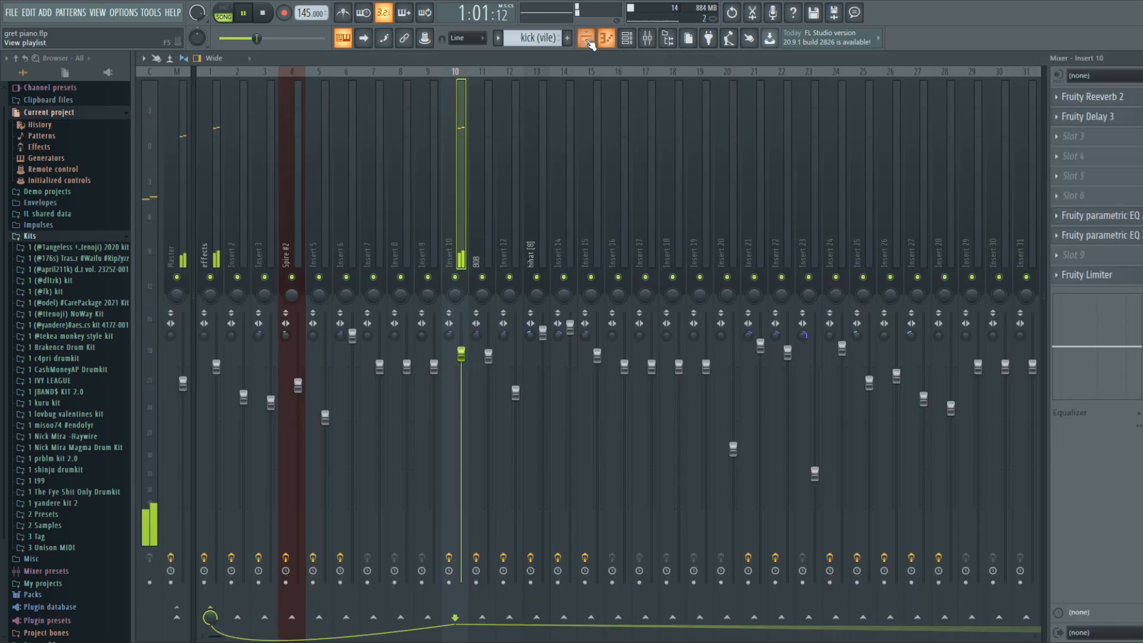
left_click(589, 40)
key("space")
Swap Track 9 for Track 10's lovbug HH 6 and open that hi-hat pattern in the piano roll from its first bar.
left_click(294, 327)
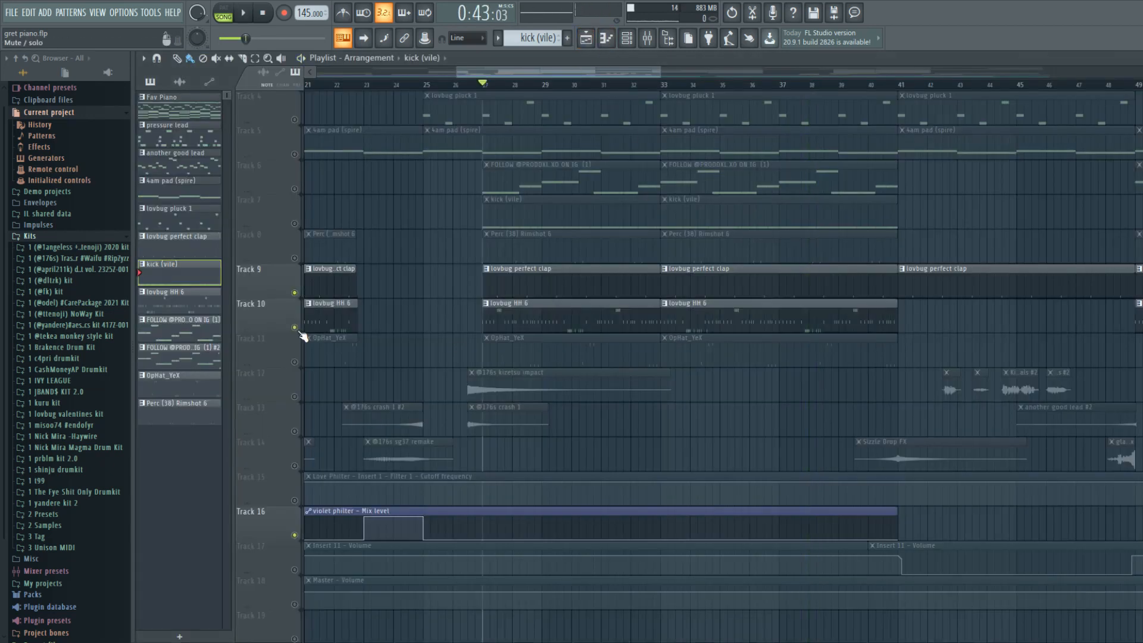
left_click(294, 292)
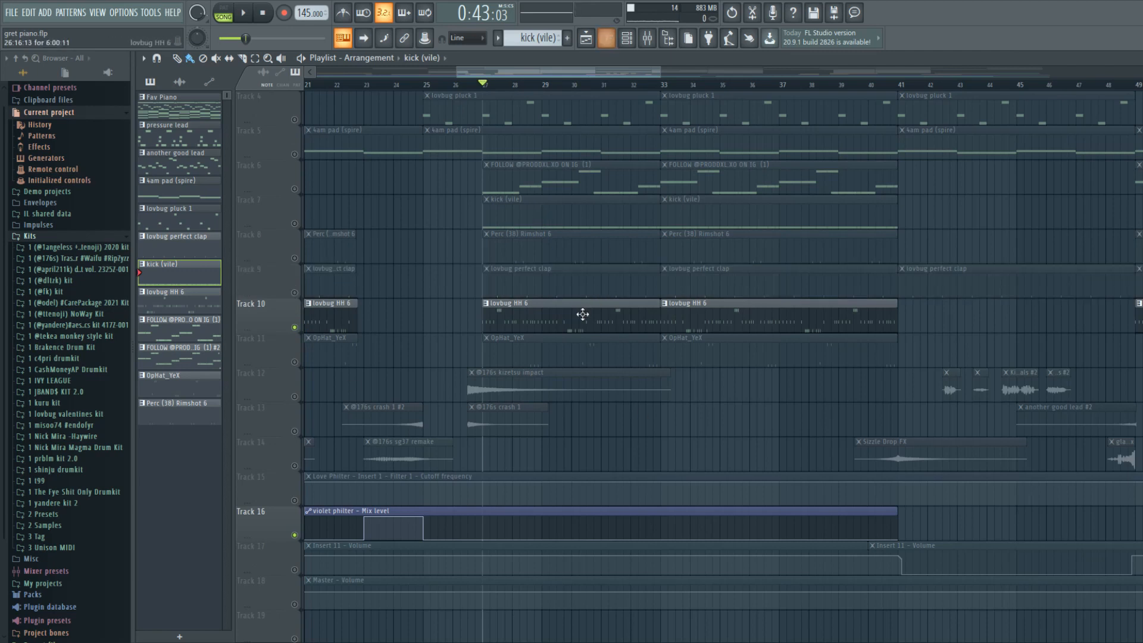
double_click(583, 314)
left_click_drag(654, 75, 23, 43)
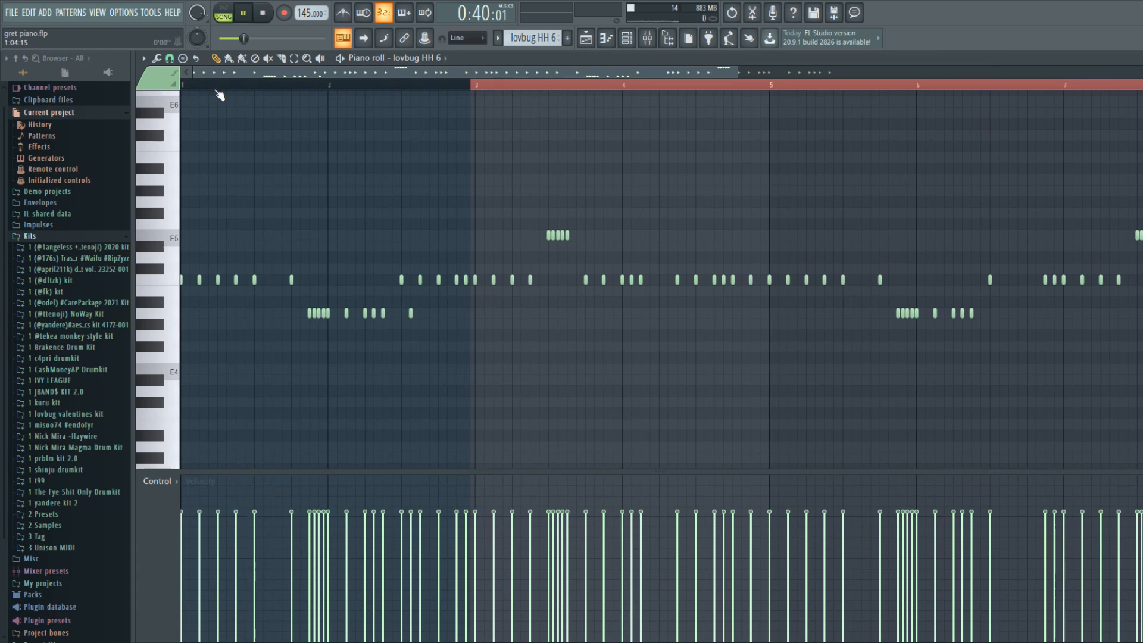
Play the lovbug HH 6 pattern from bar 33 and follow its notes in the piano roll from the first bar.
left_click(607, 43)
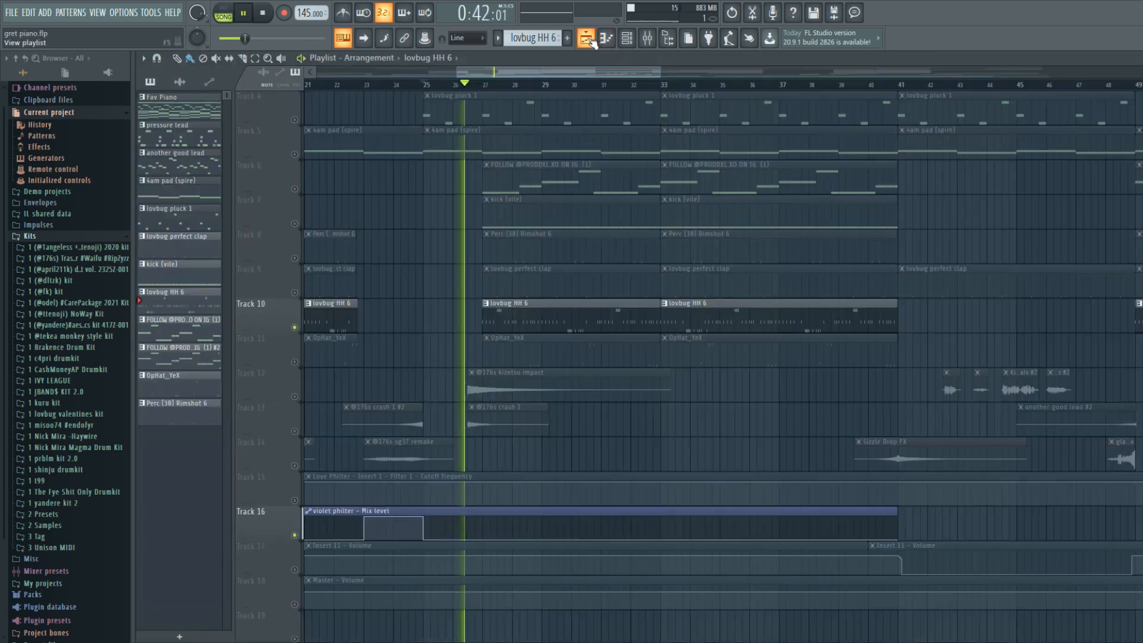
left_click(671, 84)
left_click(627, 38)
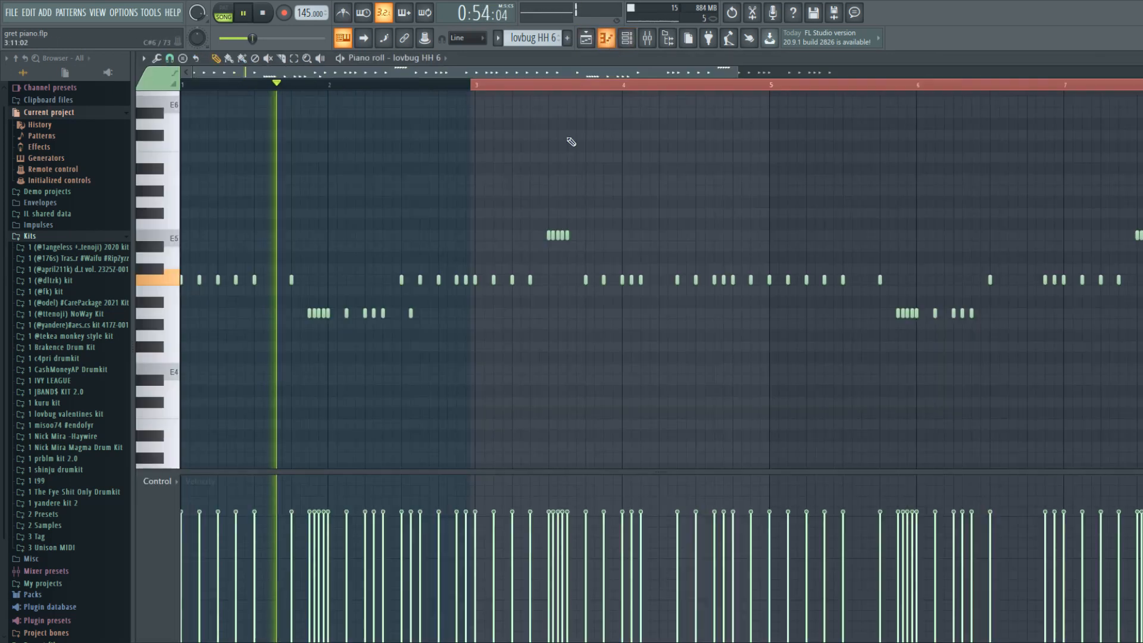
left_click(528, 84)
left_click(766, 84)
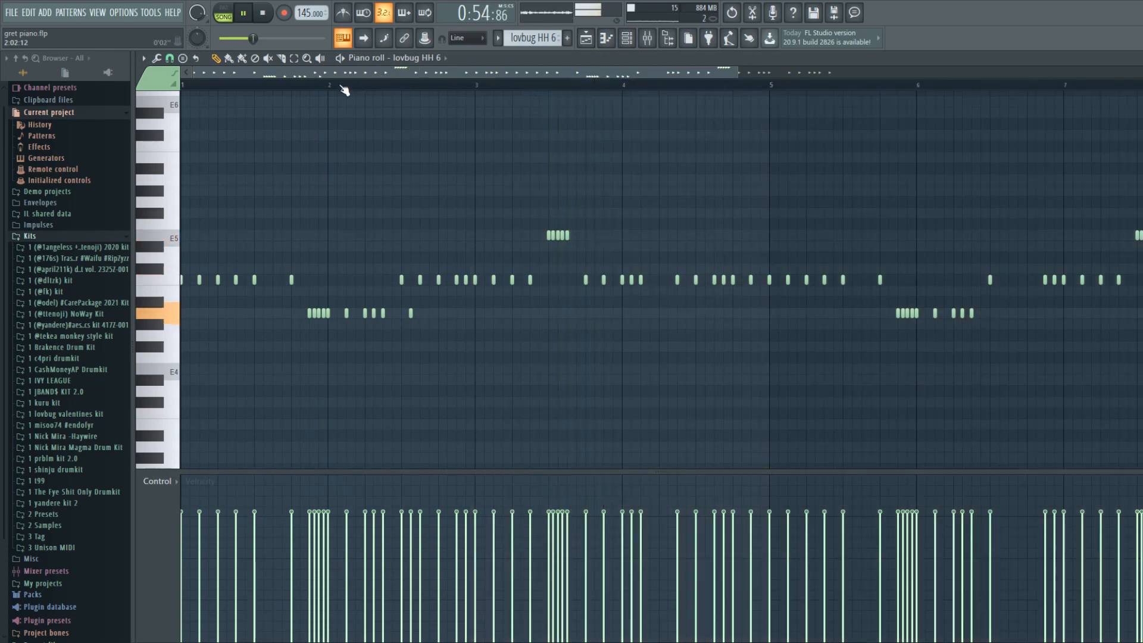
left_click(182, 84)
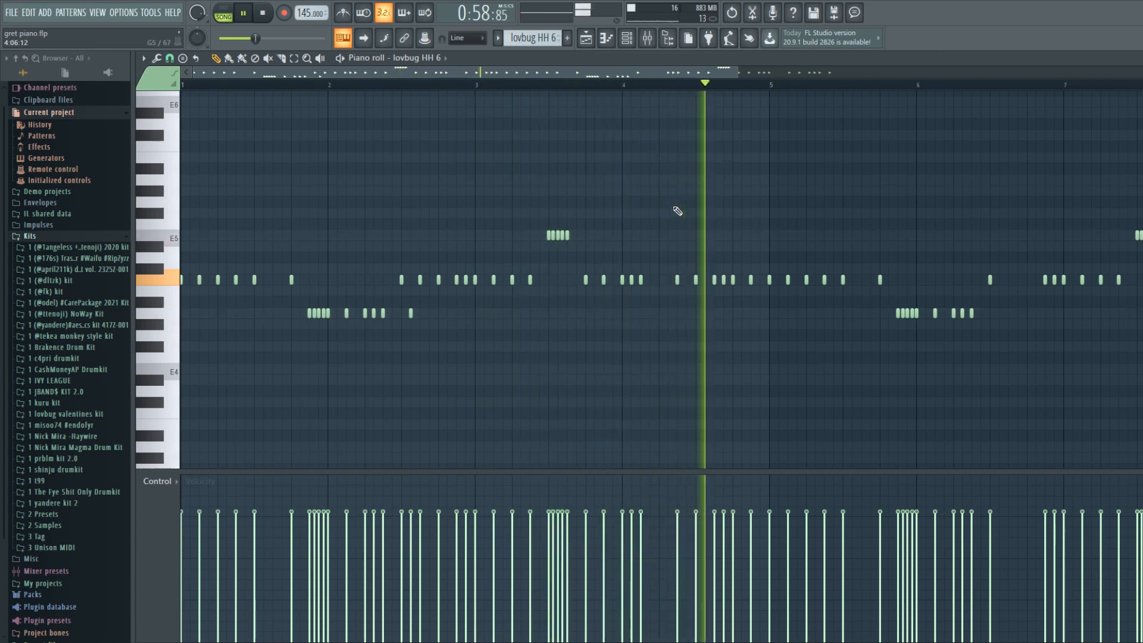
key("space")
Inspect Fruity Reeverb 2 and Fruity parametric EQ 2 on the hihat mixer track, Insert 13, during playback.
left_click(660, 41)
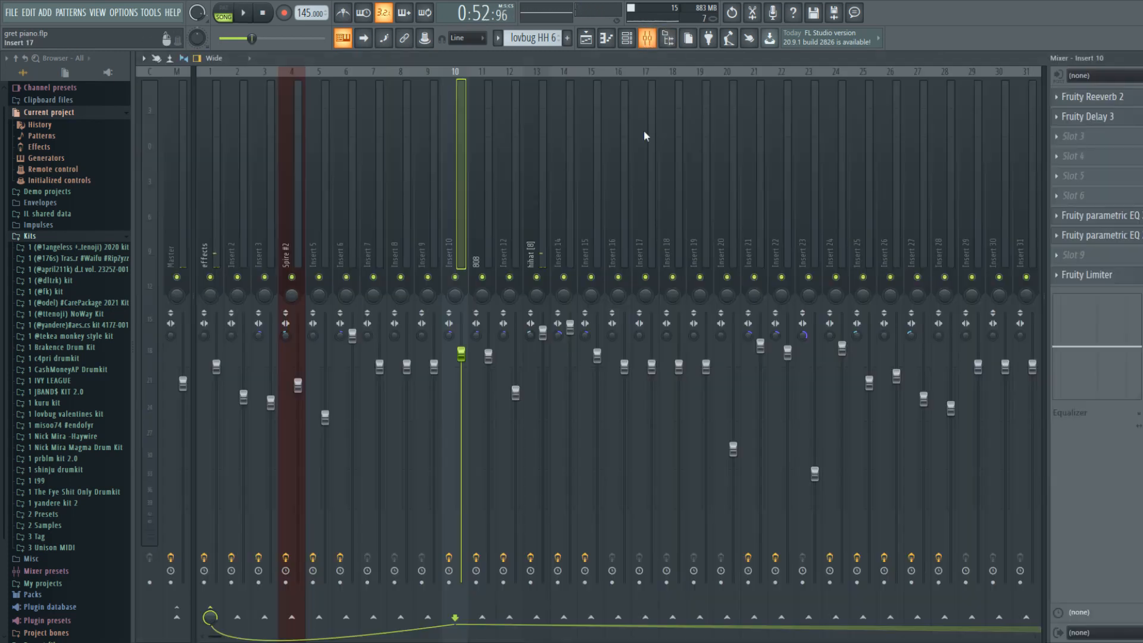
left_click(1090, 103)
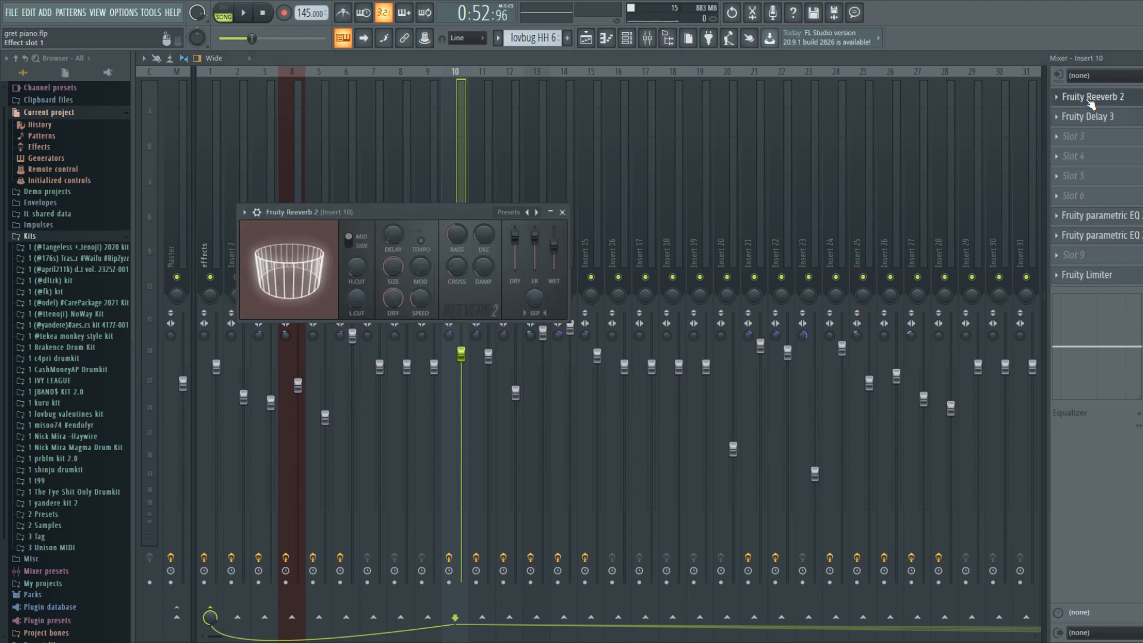
left_click(1090, 103)
key("space")
left_click(538, 253)
left_click(1087, 98)
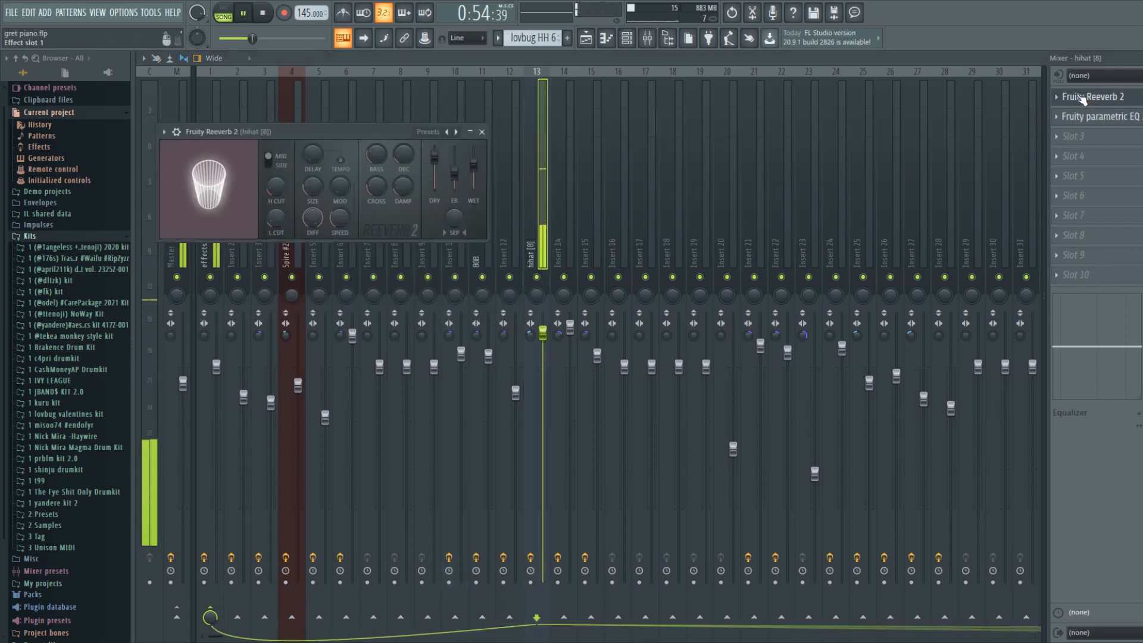
left_click(1086, 100)
left_click(1088, 118)
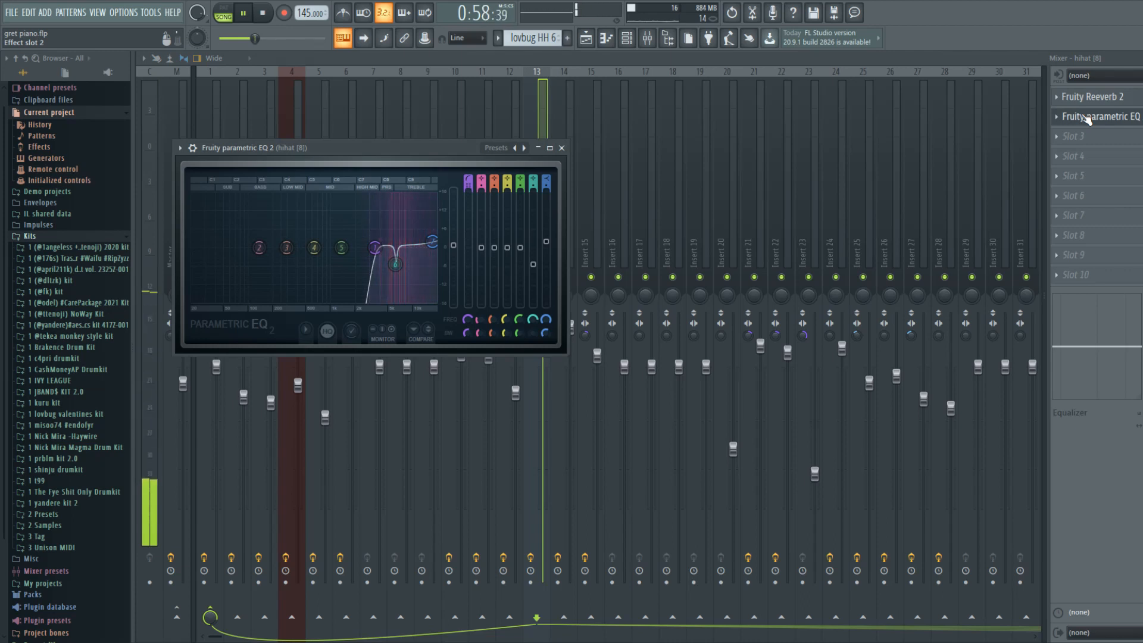
left_click(1088, 118)
key("space")
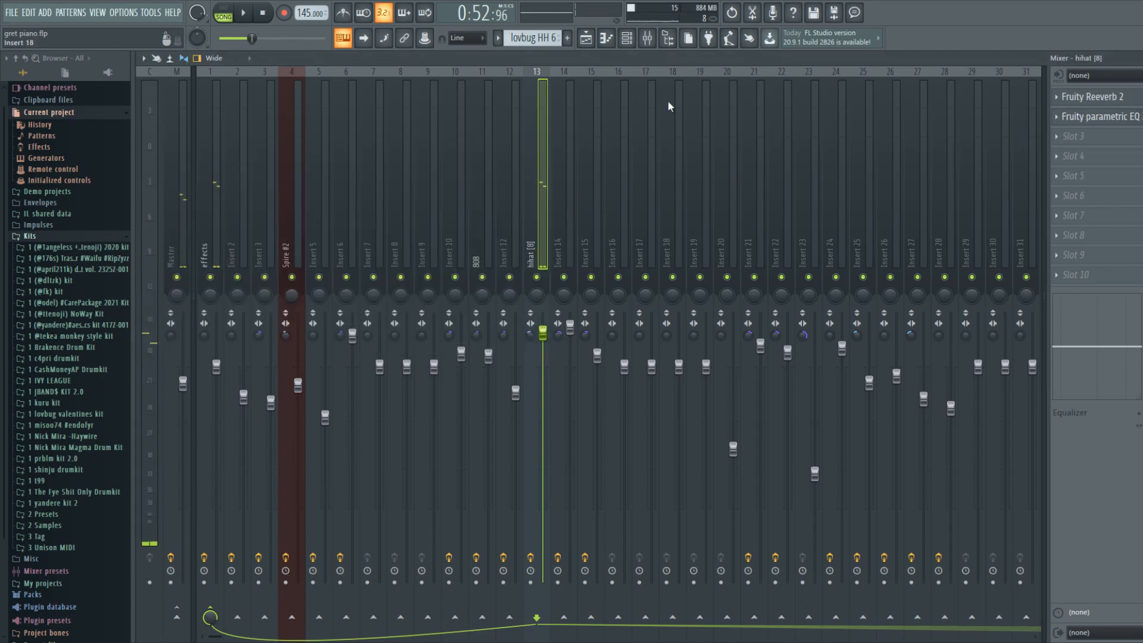
Swap Track 10 for Track 11's OpHat_YeX in the playlist and set the playhead to bar 27.
left_click(588, 39)
scroll(695, 277, "down", 2)
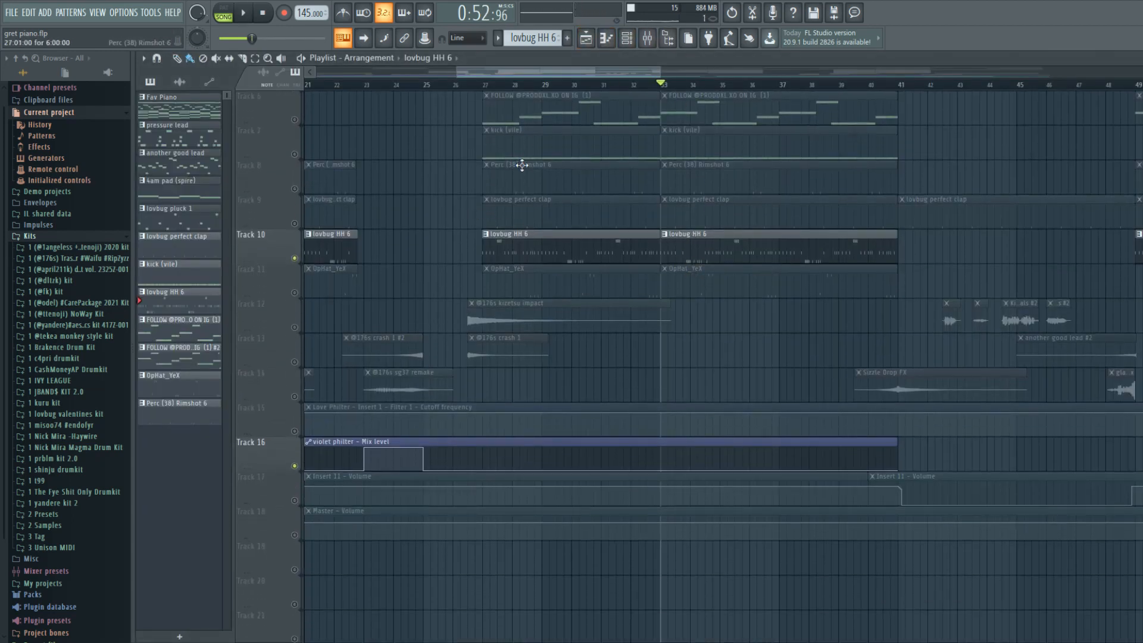
left_click(484, 84)
left_click(295, 293)
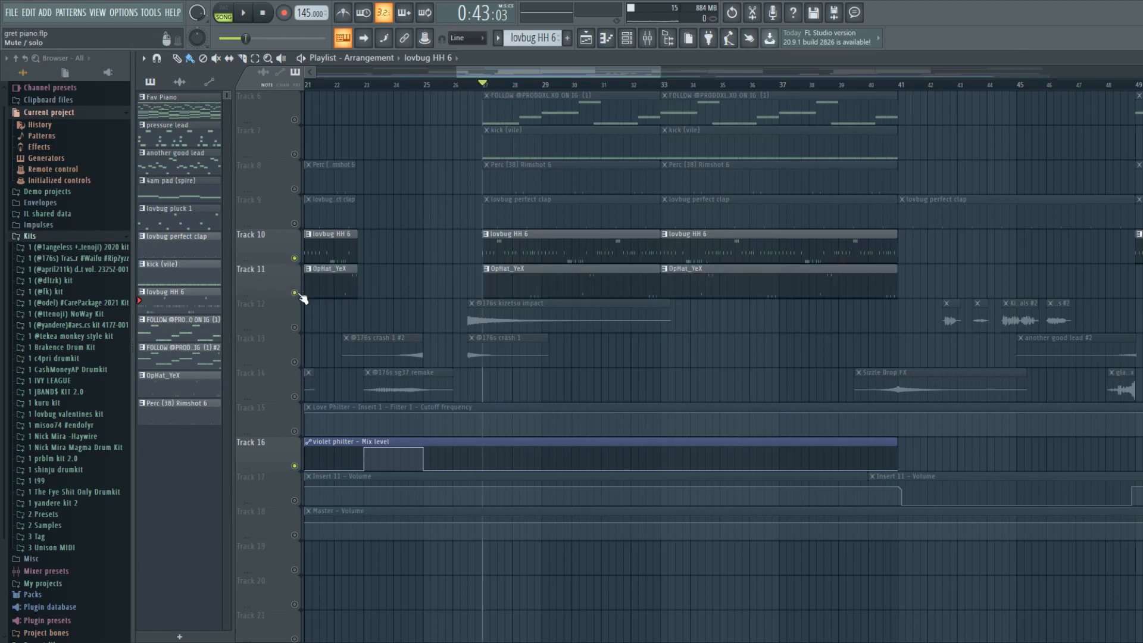
left_click(295, 258)
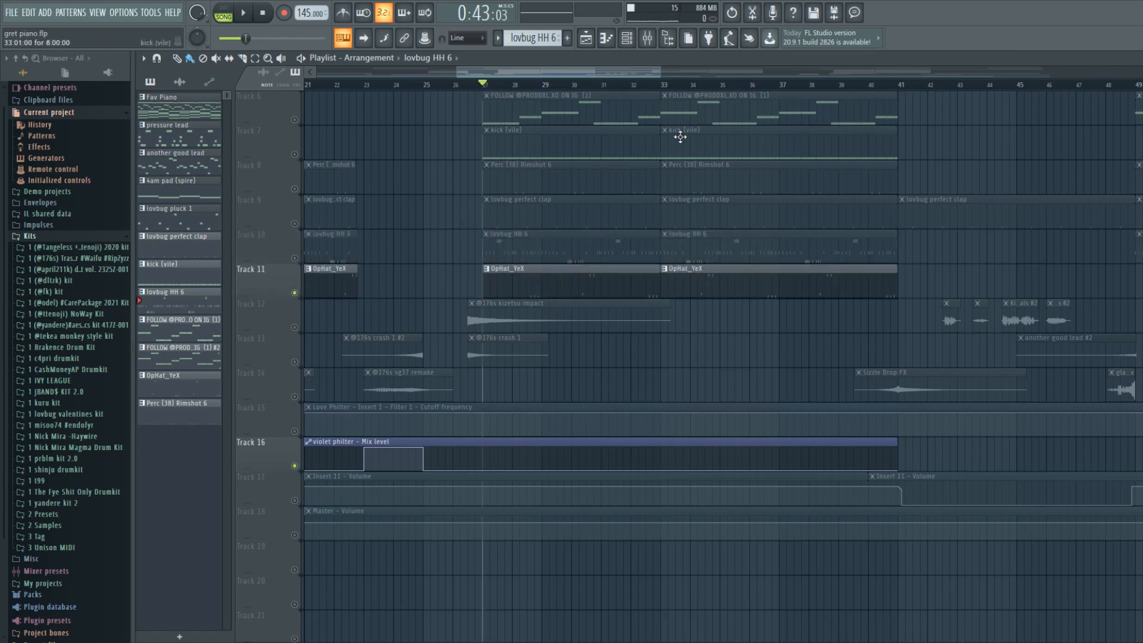
Play the open hat from about bar 28 and examine the OpHat_YeX pattern's notes in the piano roll.
left_click(527, 84)
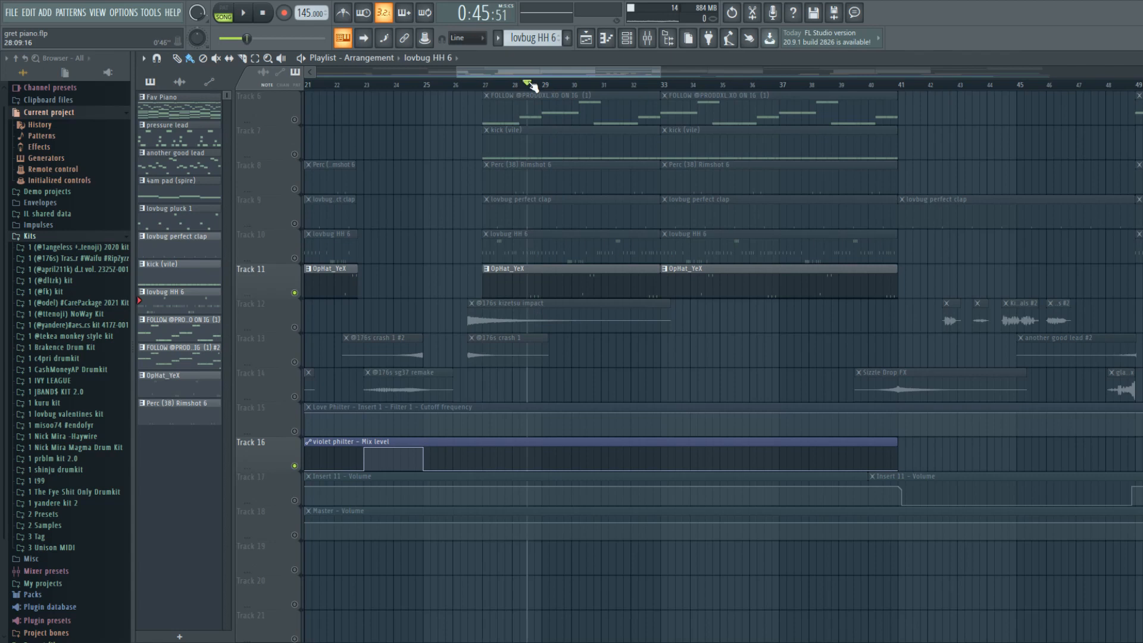
key("space")
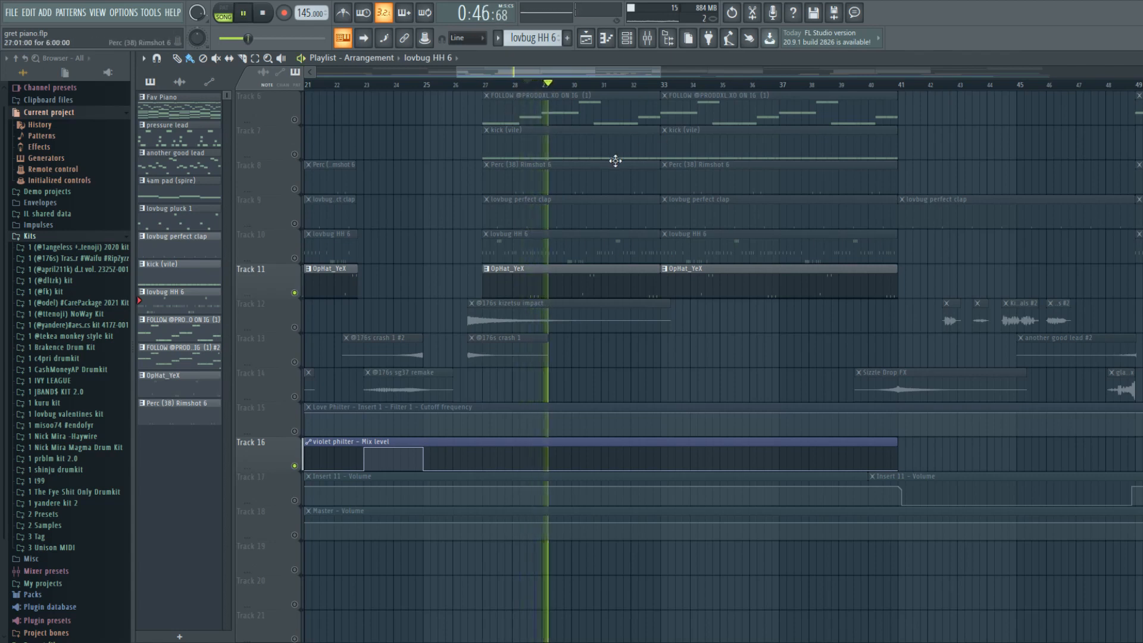
double_click(549, 273)
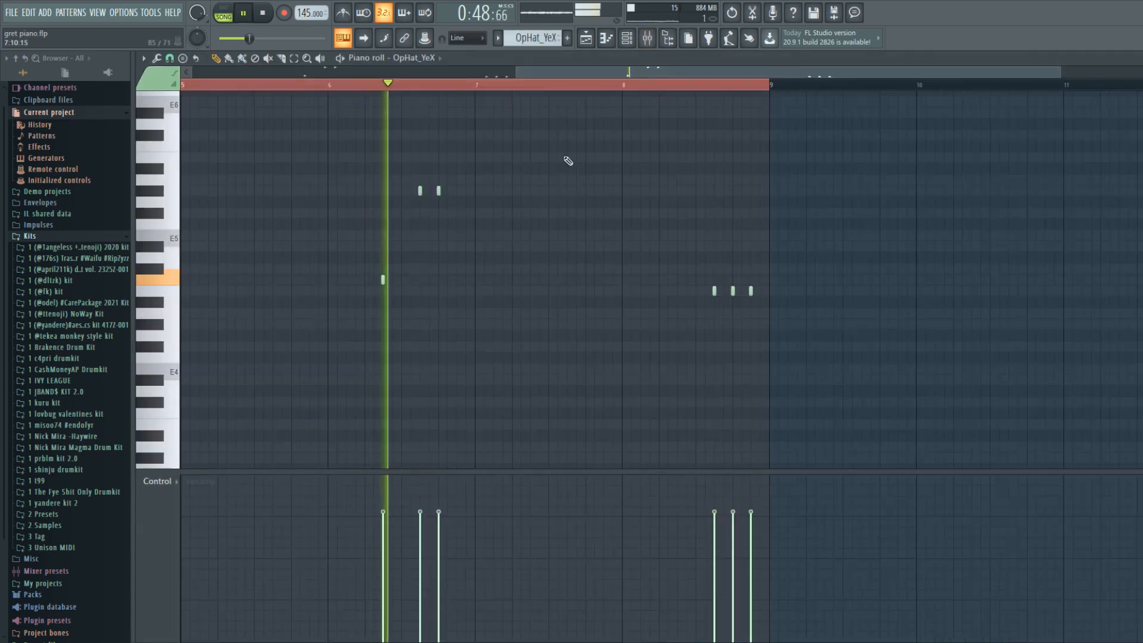
left_click_drag(576, 77, 252, 77)
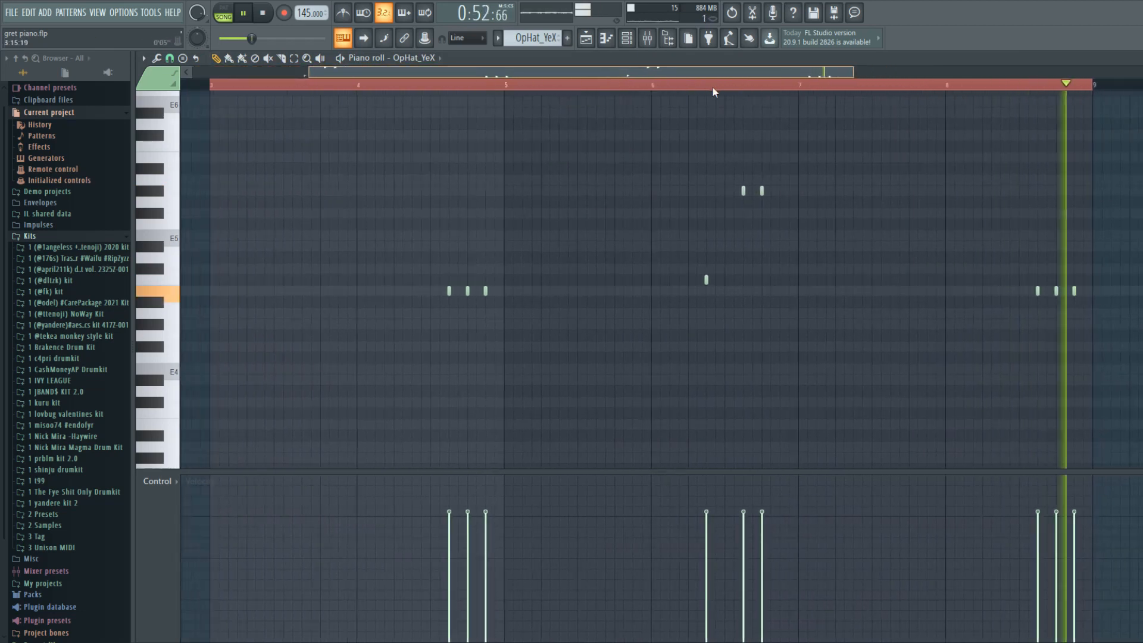
Inspect Fruity Reeverb 2 on the open hat's mixer track, Insert 14, during playback.
left_click(647, 38)
left_click(570, 149)
left_click(1080, 98)
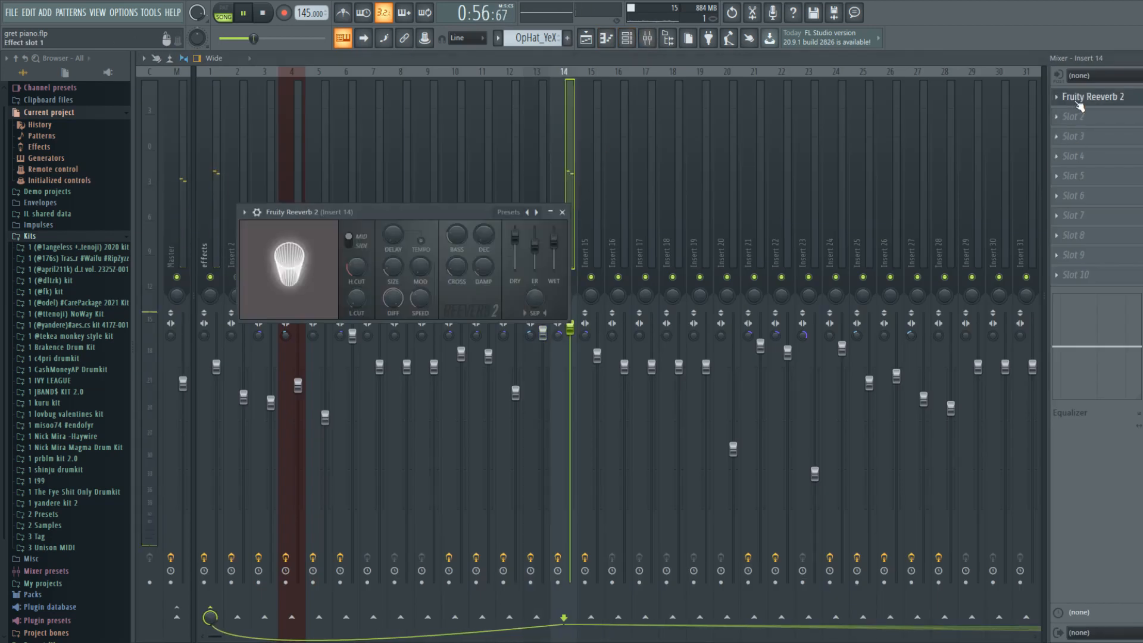
left_click(1079, 100)
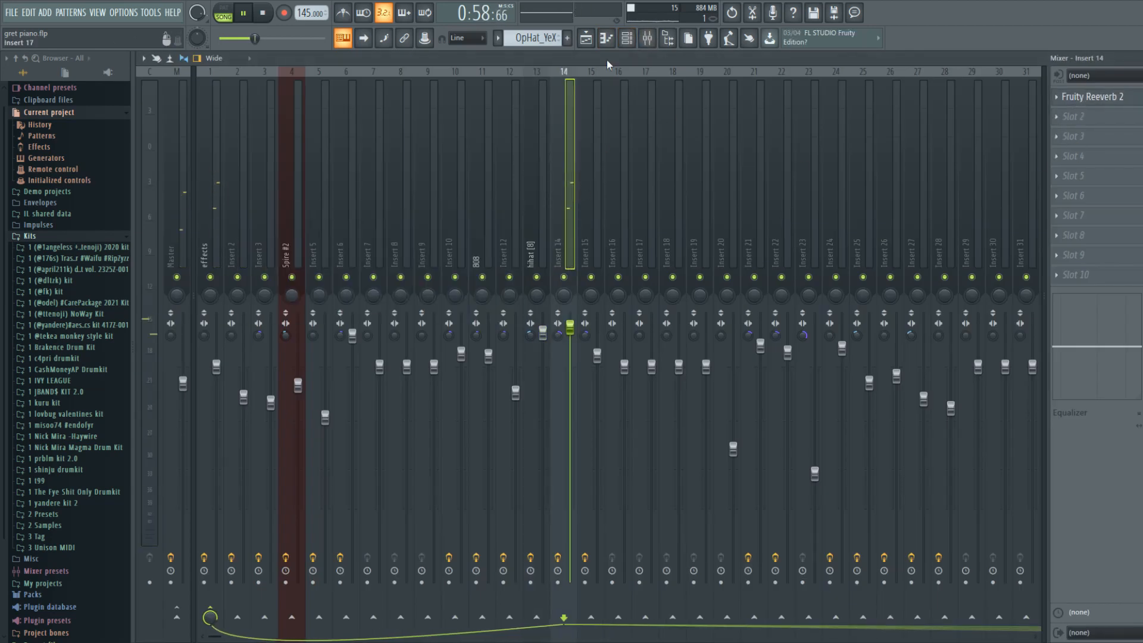
Recheck the OpHat_YeX notes in the piano roll, stop playback, and return to the playlist.
left_click(606, 38)
key("space")
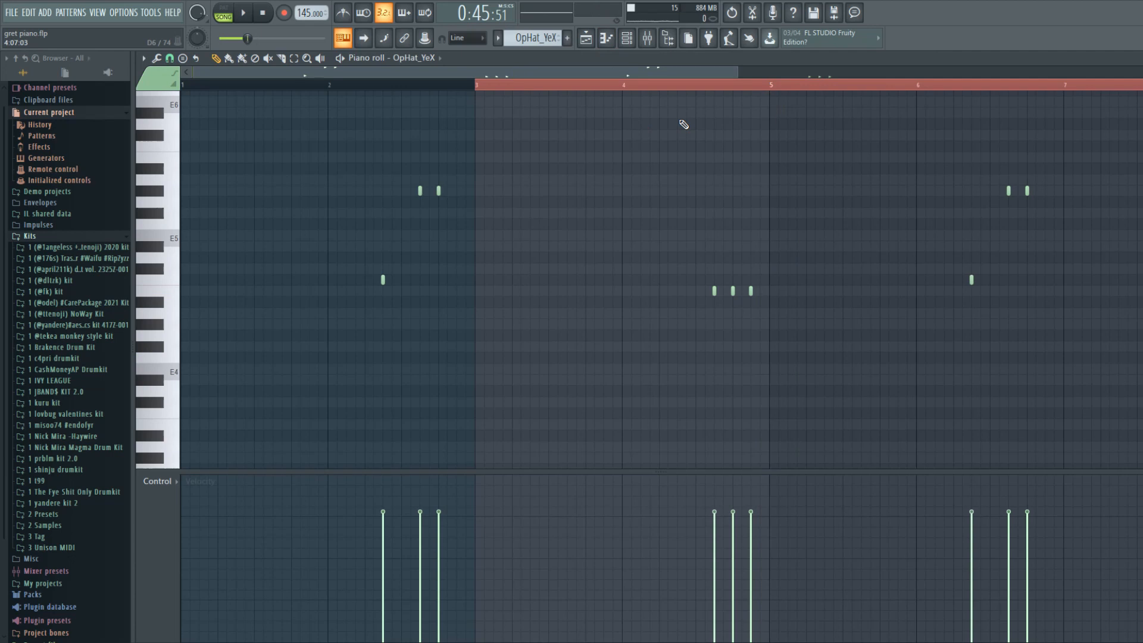
left_click(607, 38)
left_click(600, 40)
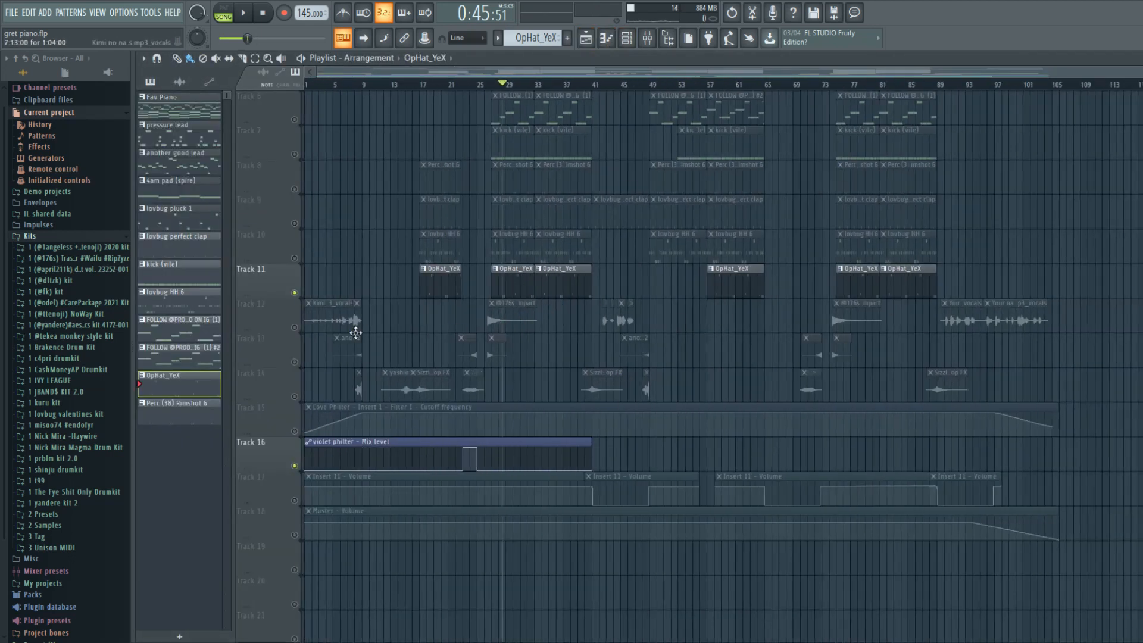
left_click(295, 328)
left_click(294, 292)
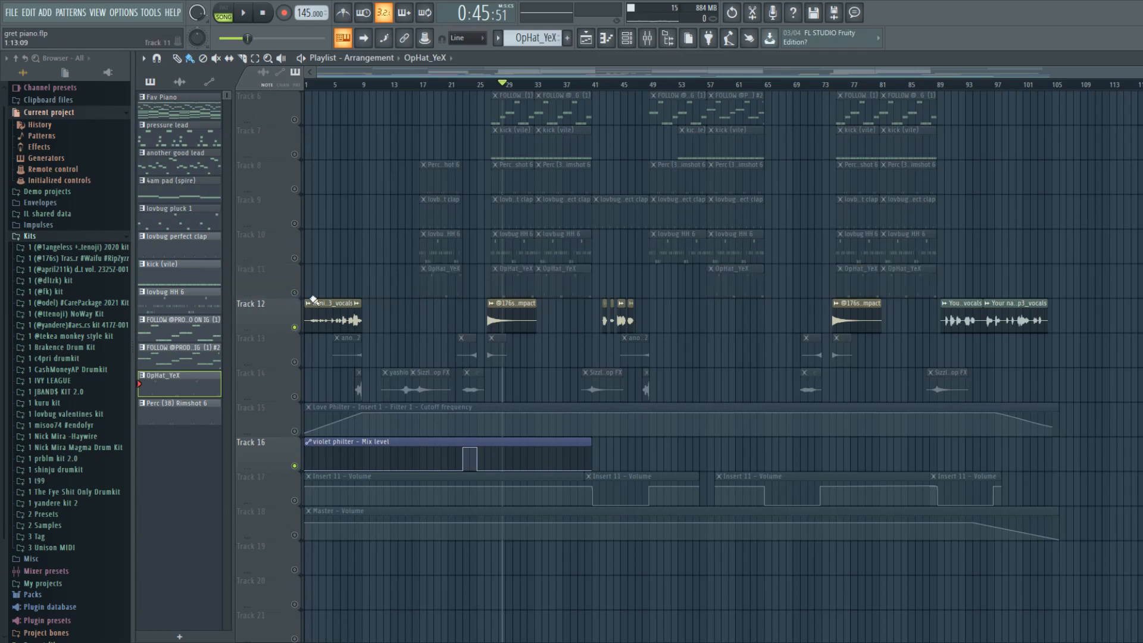
left_click(492, 85)
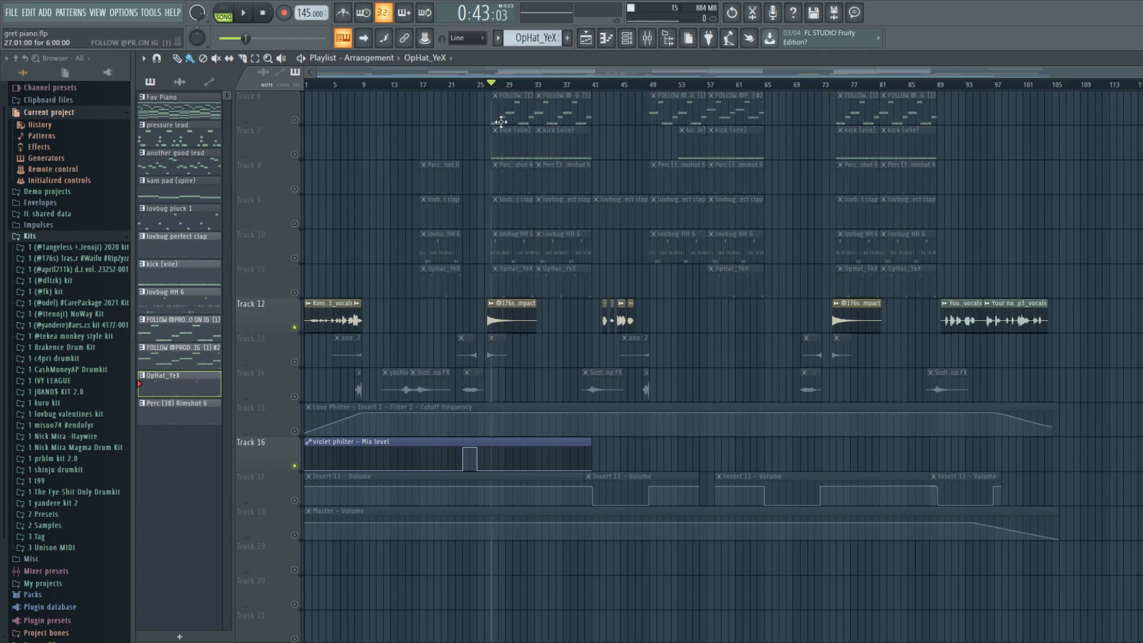
left_click(486, 85)
key("space")
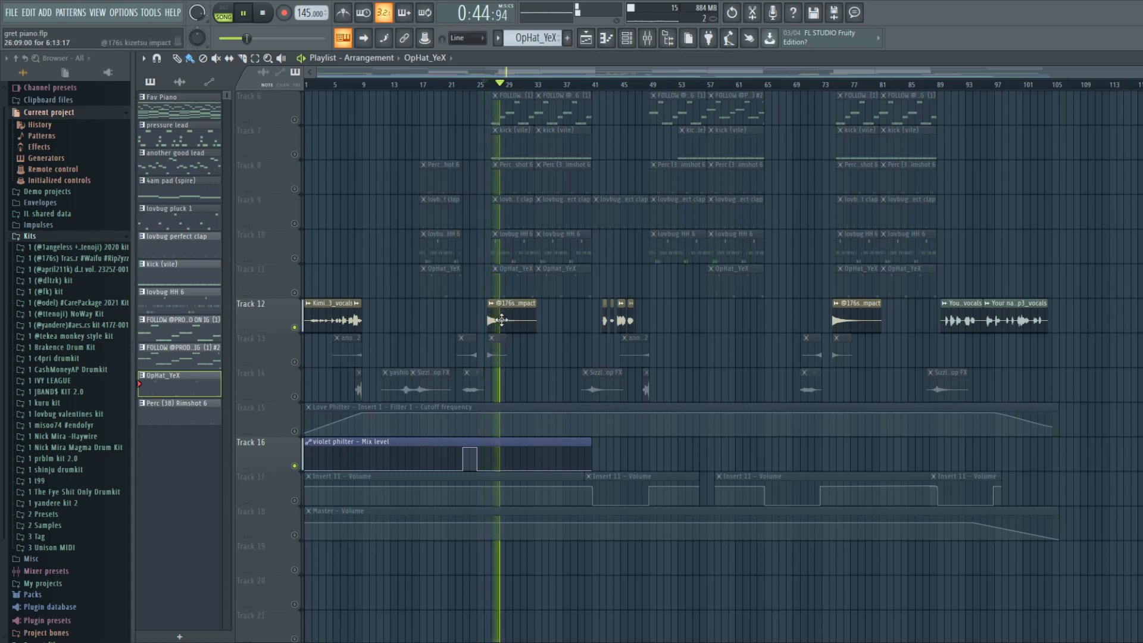
key("space")
Swap Track 12 for Track 13, enable Track 3, and audition the another good lead #2 transition from about bar 8.
left_click(295, 362)
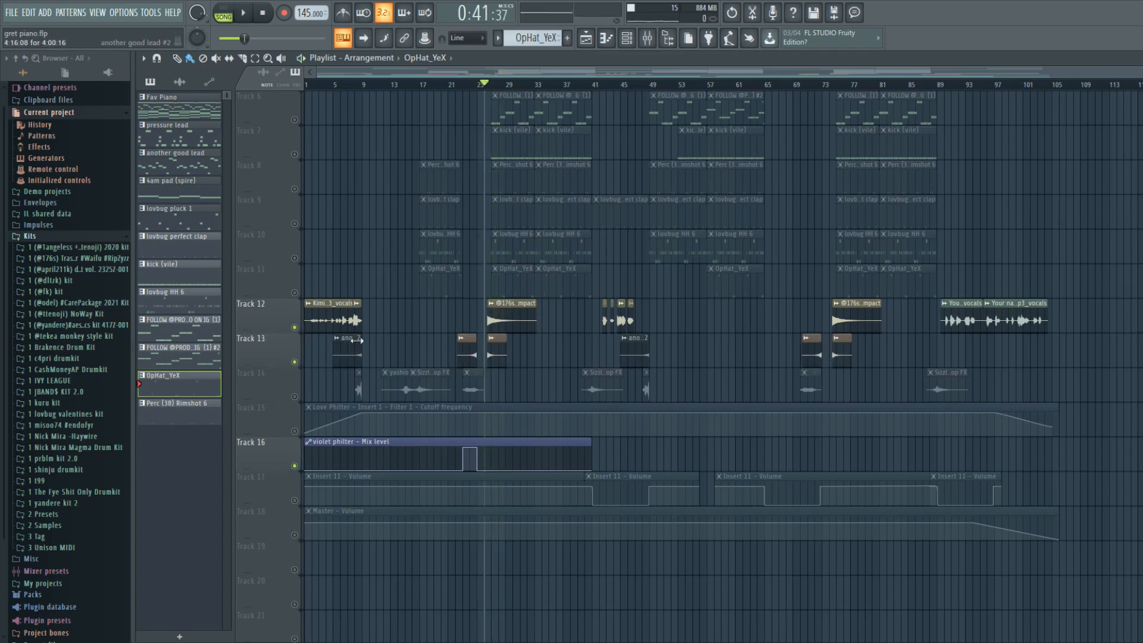
left_click(295, 328)
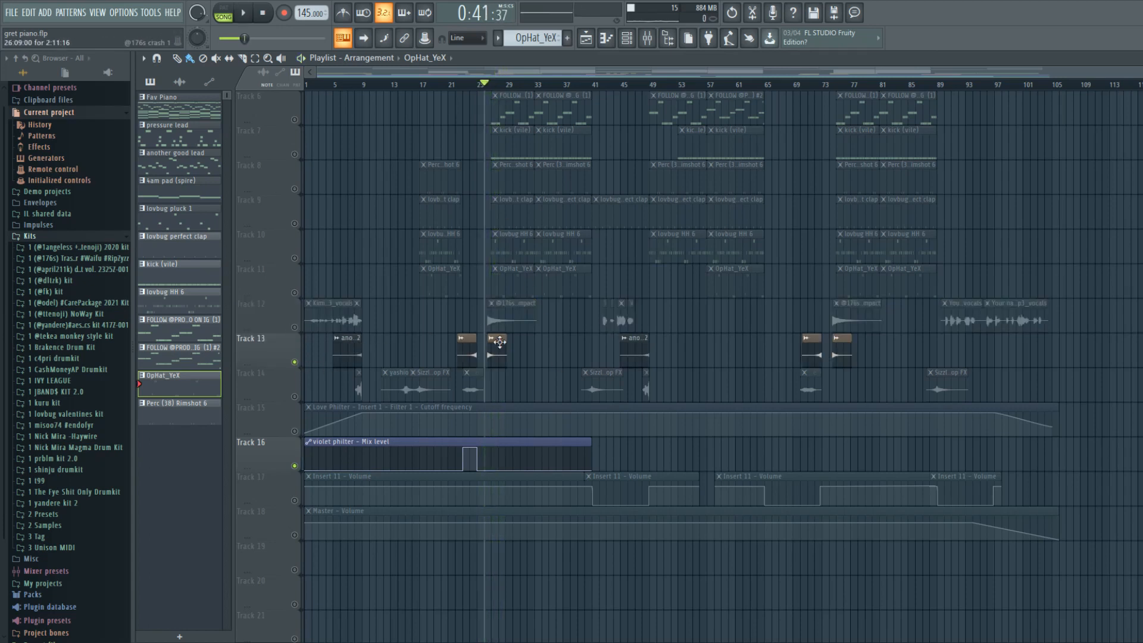
left_click(356, 89)
scroll(387, 132, "up", 5)
left_click(294, 189)
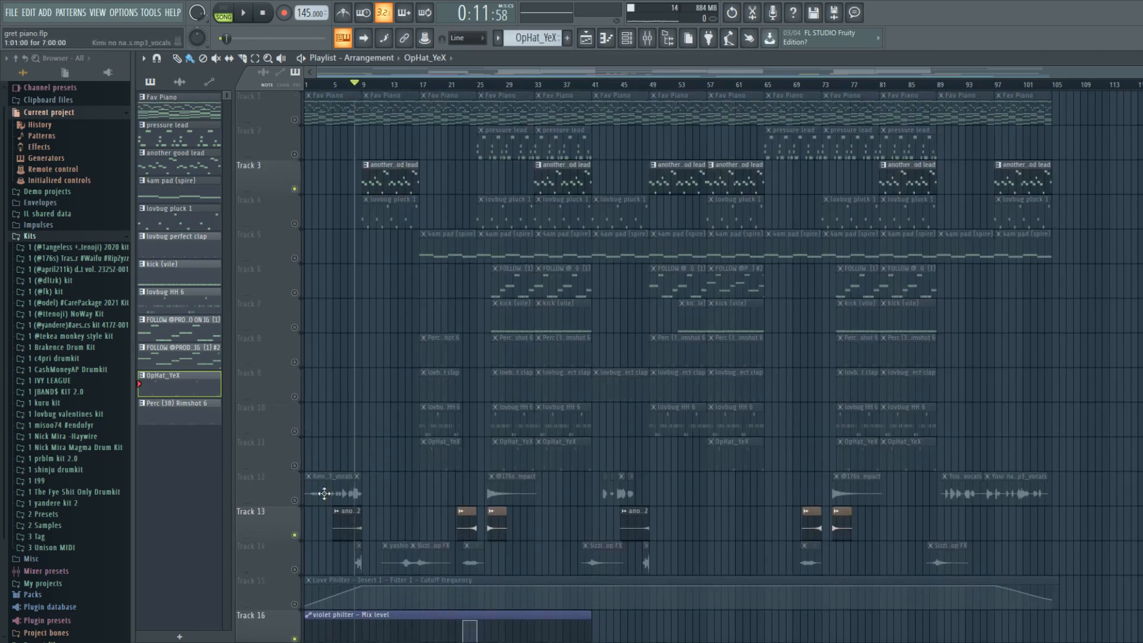
key("space")
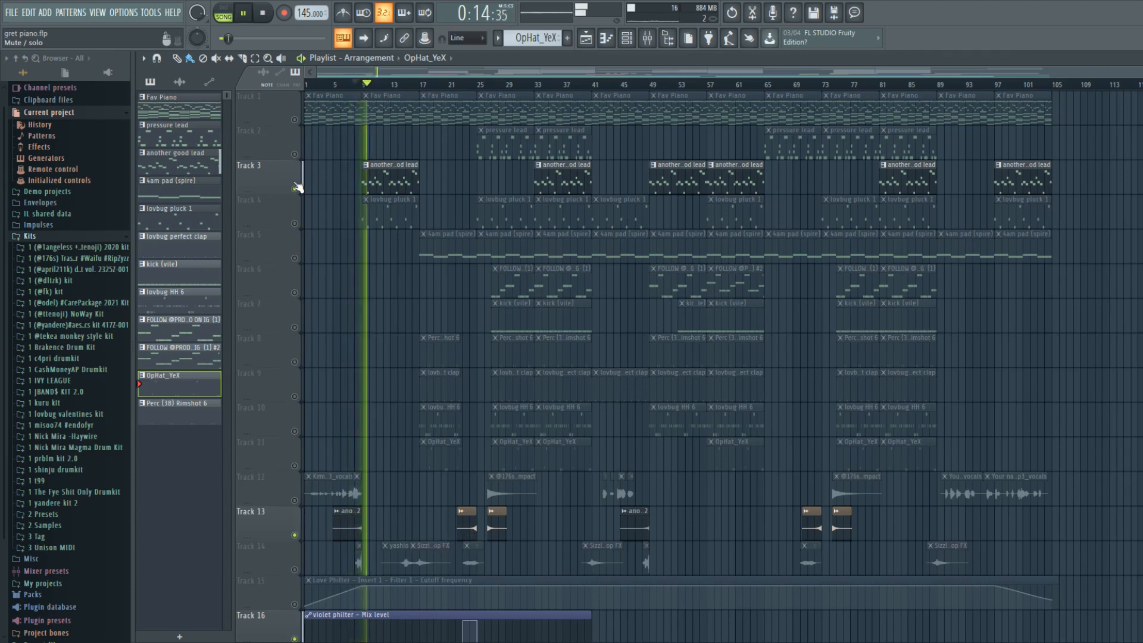
key("space")
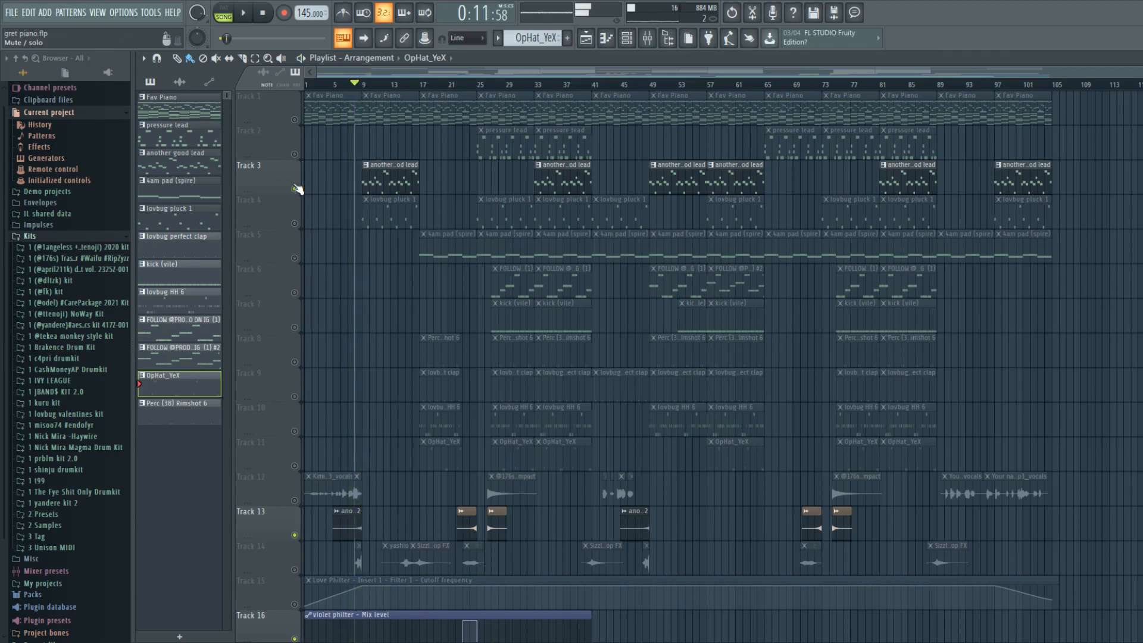
Audition Track 13's crash clips with the song playing from about bar 21.
left_click(450, 89)
key("space")
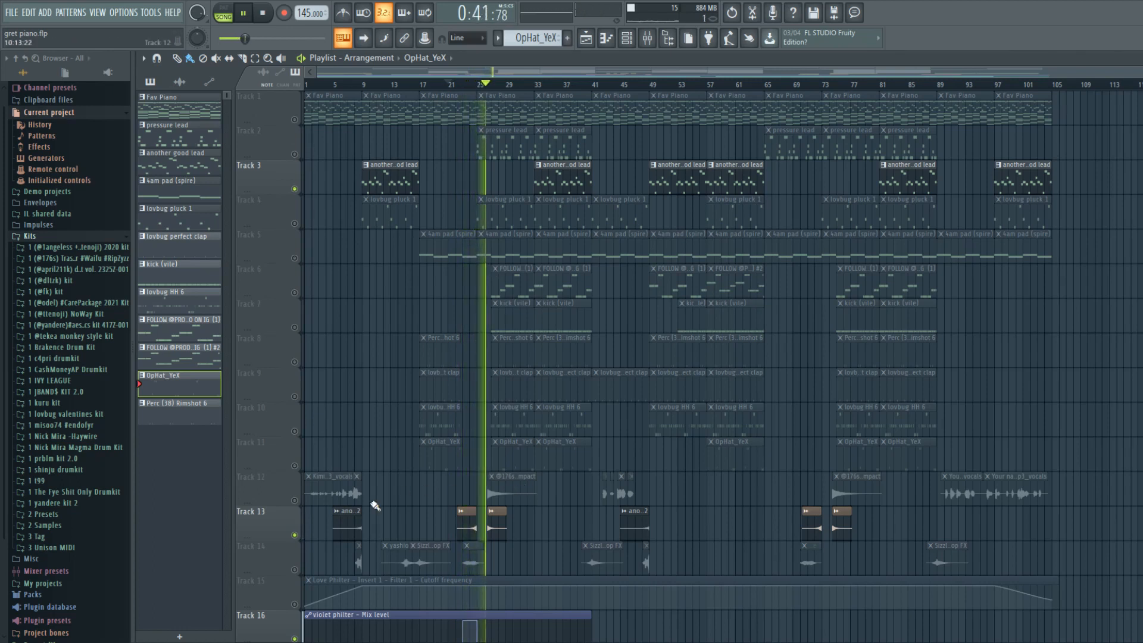
key("space")
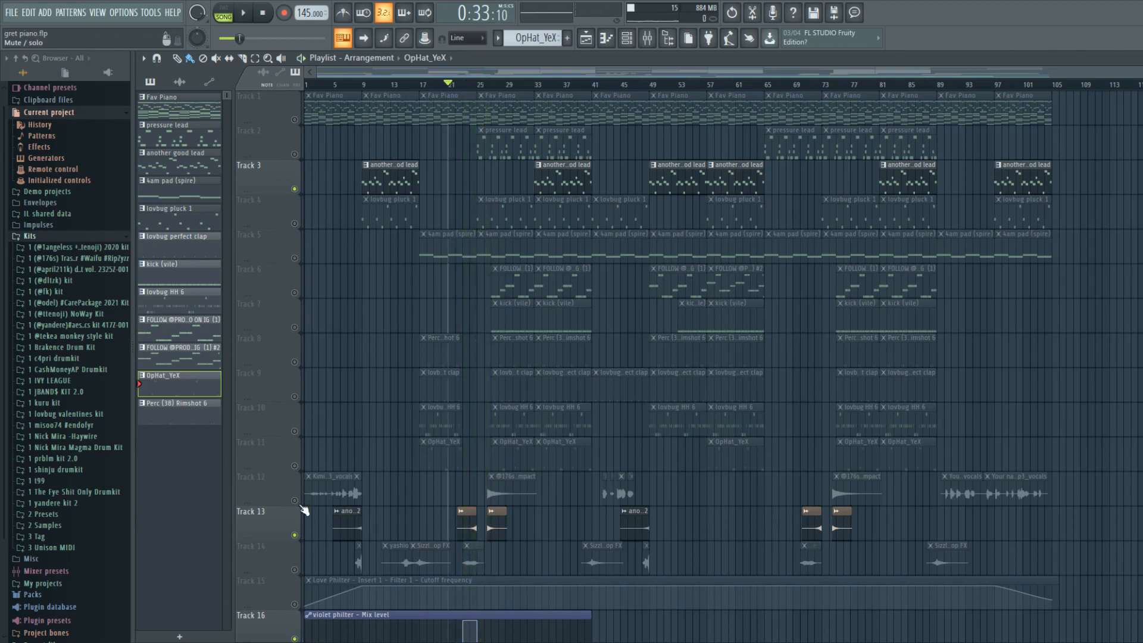
Enable Track 12 alongside Track 13 and audition the impact and crash together from just before bar 27.
left_click(294, 501)
key("space")
left_click(492, 84)
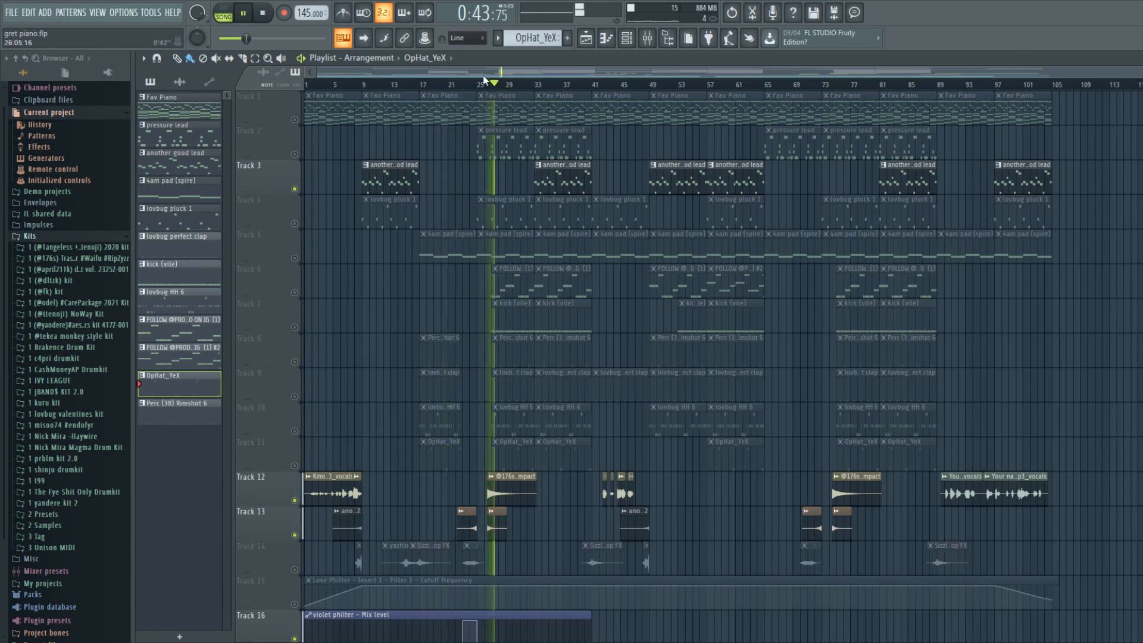
left_click(485, 84)
key("space")
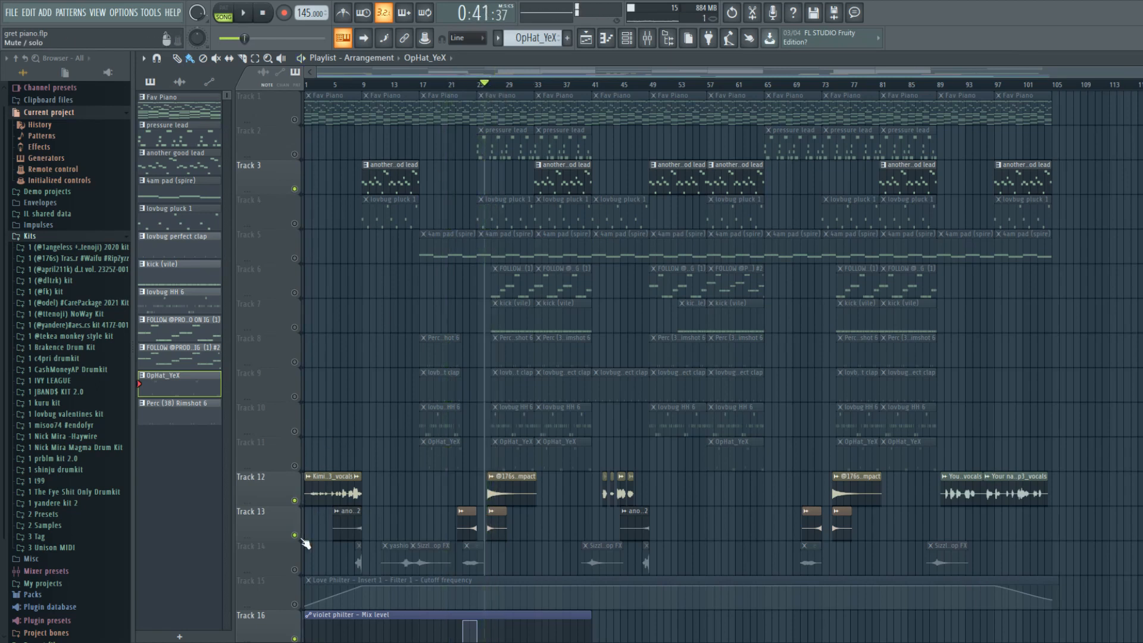
left_click(297, 537)
left_click(297, 537)
left_click(294, 501)
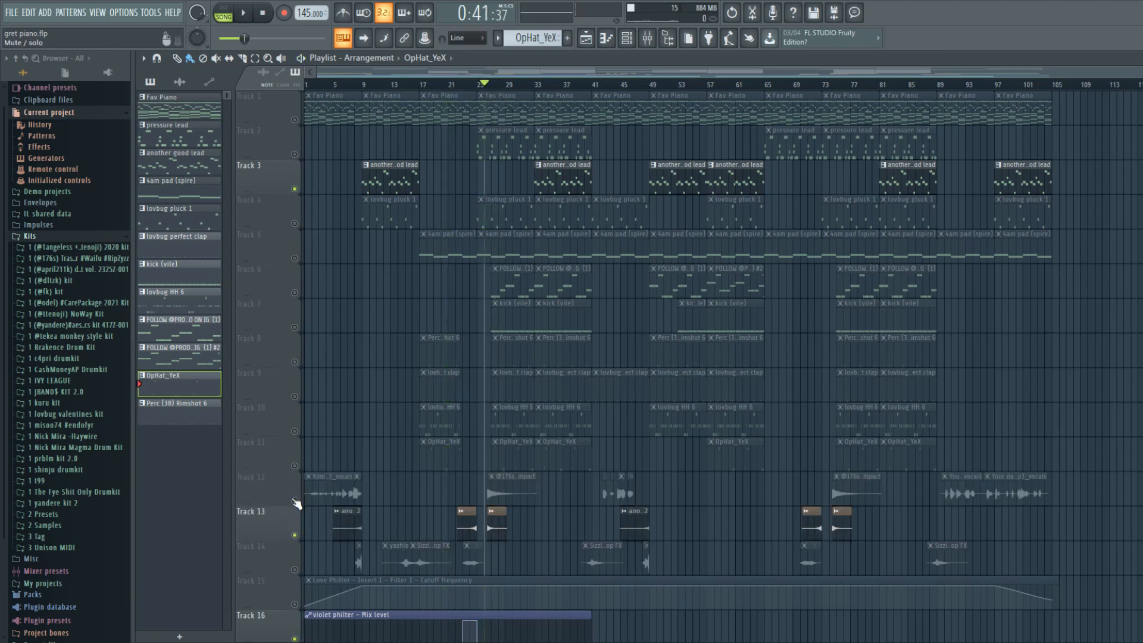
left_click(294, 501)
Audition the opening vocals clip on Track 12 from about bar 4.
left_click(325, 84)
key("space")
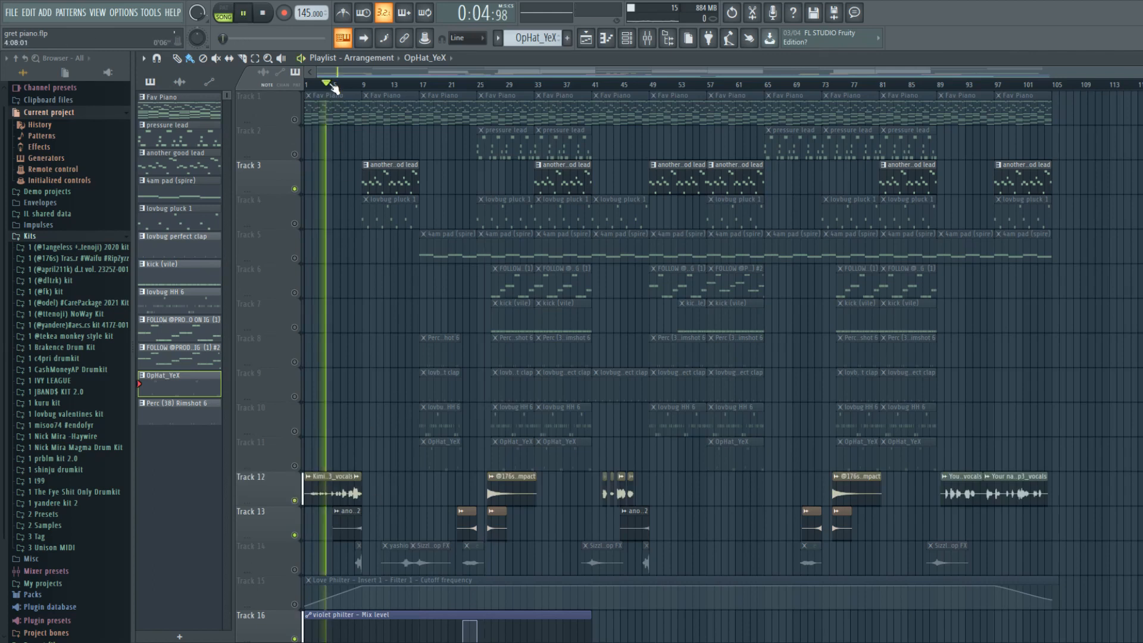
key("space")
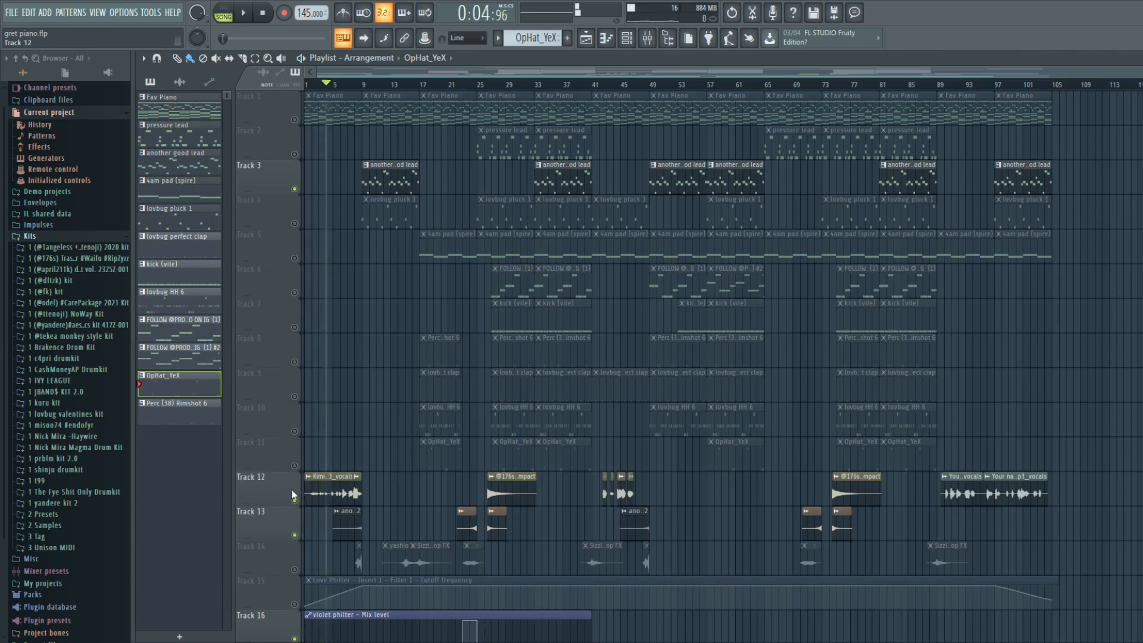
Mute Tracks 12 and 13, enable Track 14, and audition its first short clip from about bar 8.
left_click(294, 501)
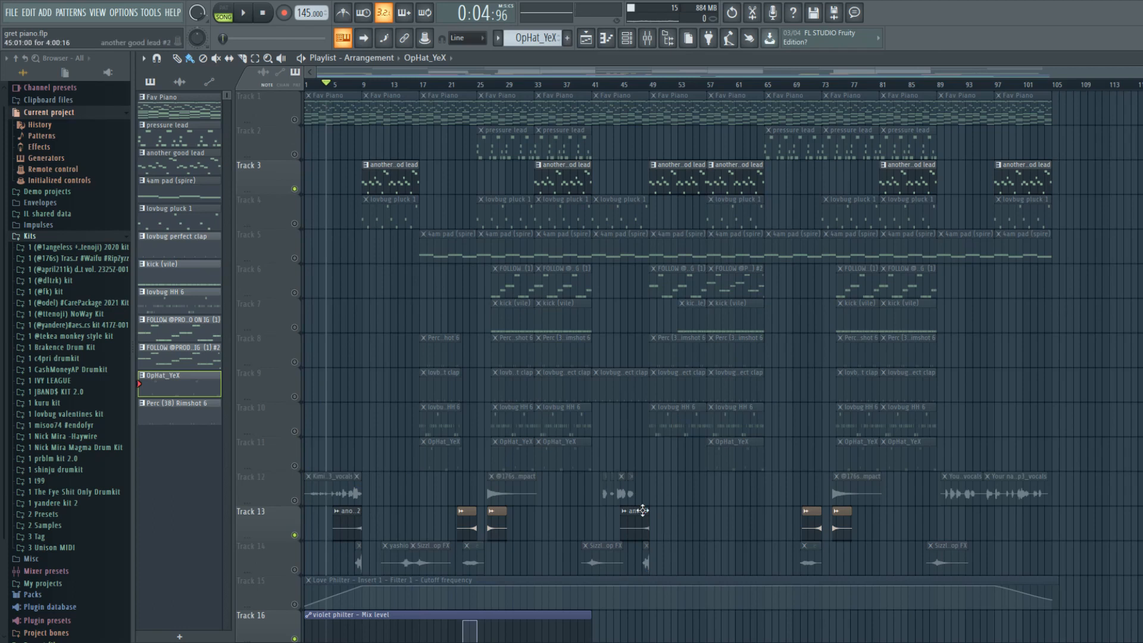
scroll(744, 441, "down", 5)
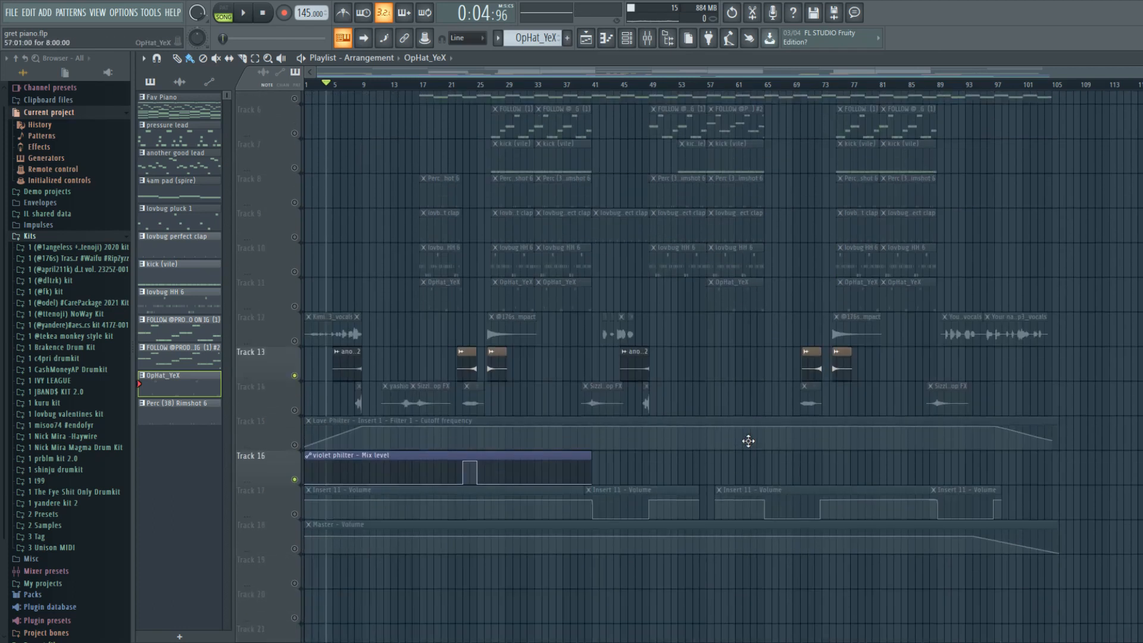
left_click(294, 396)
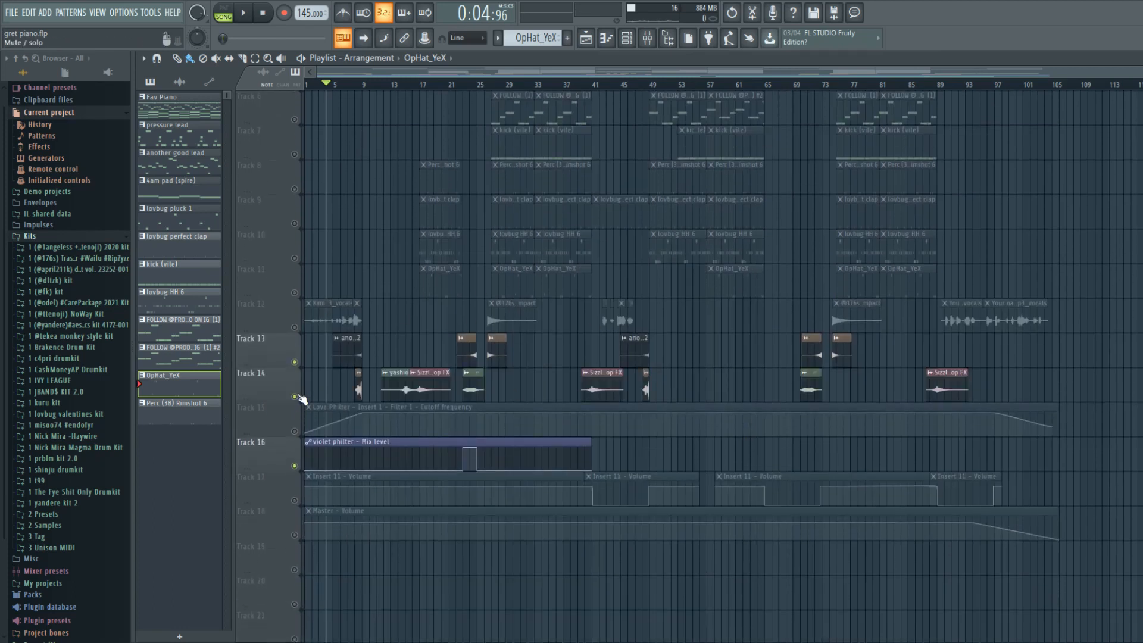
left_click(294, 362)
left_click(355, 84)
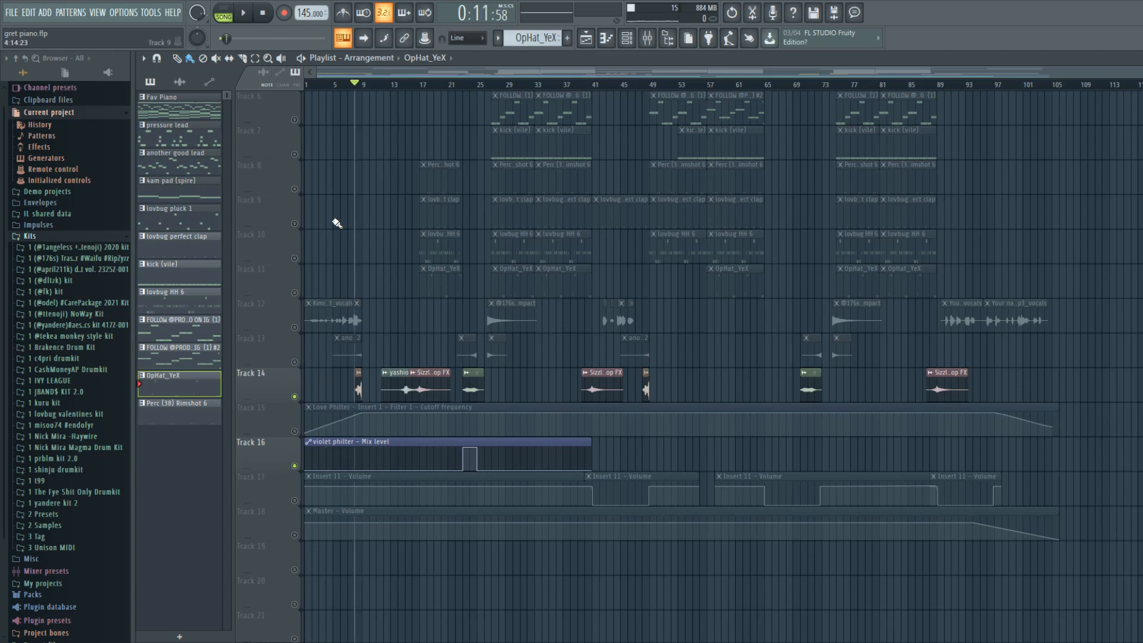
key("space")
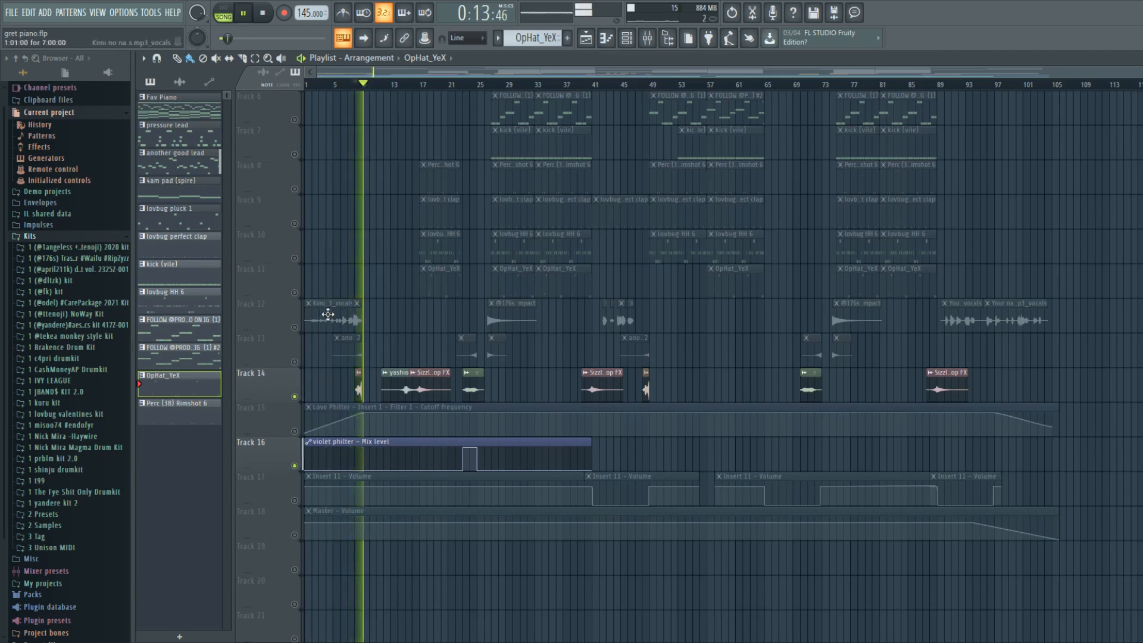
key("space")
Mute Track 3 and audition Track 14's first effect clip again from about bar 8.
scroll(333, 314, "up", 5)
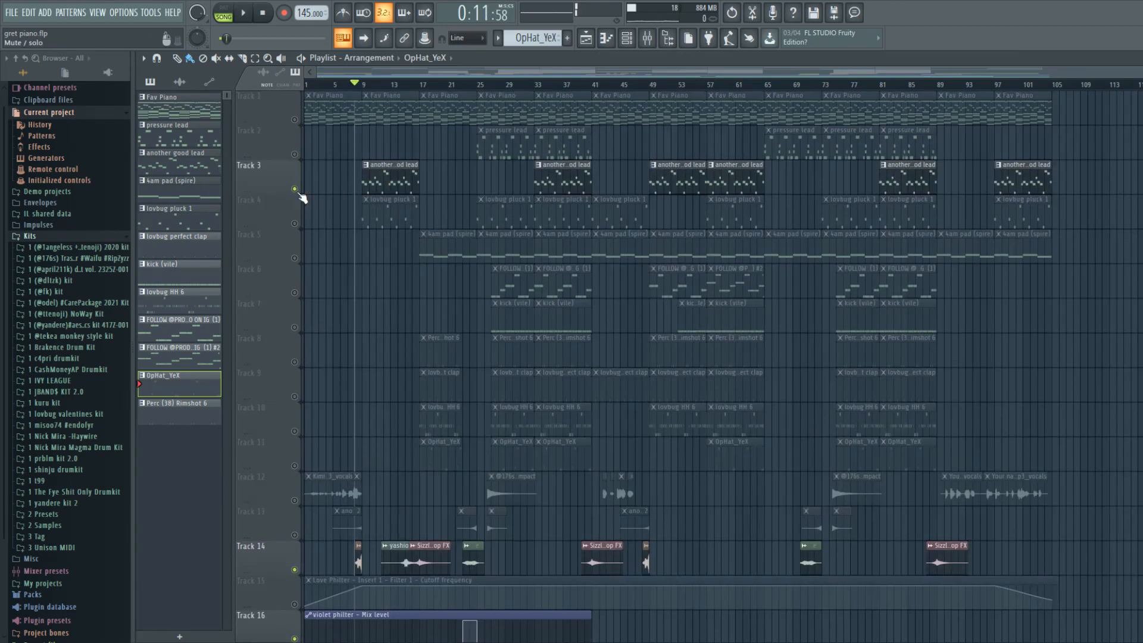
left_click(294, 189)
scroll(417, 366, "down", 6)
key("space")
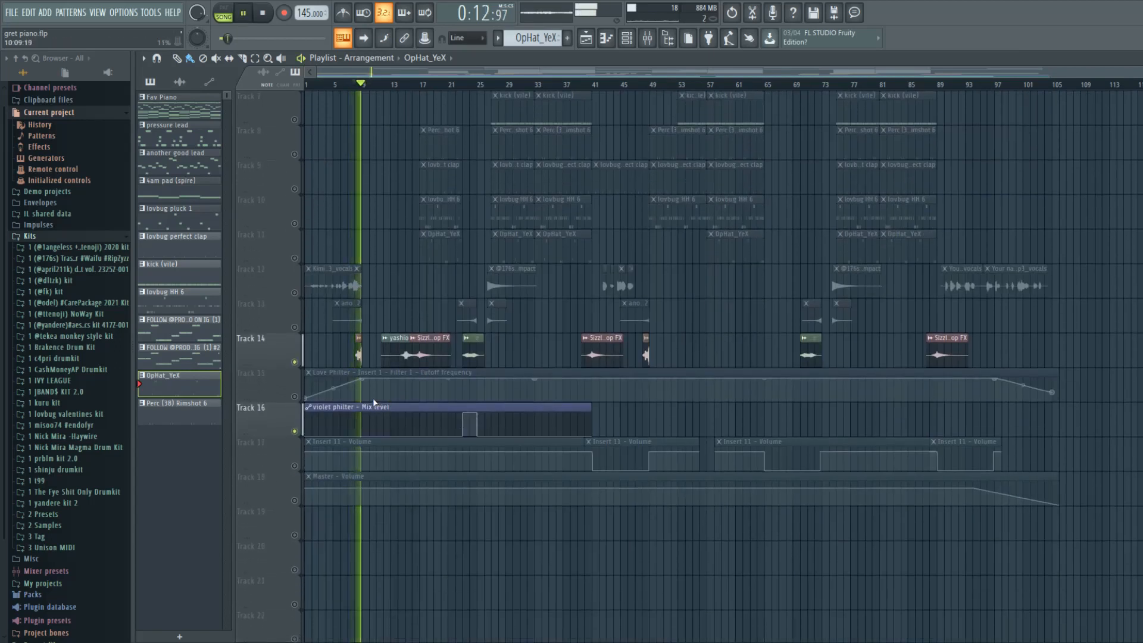
key("space")
Audition Track 14's following effect clips from about bars 15, 23 and 40.
left_click(411, 87)
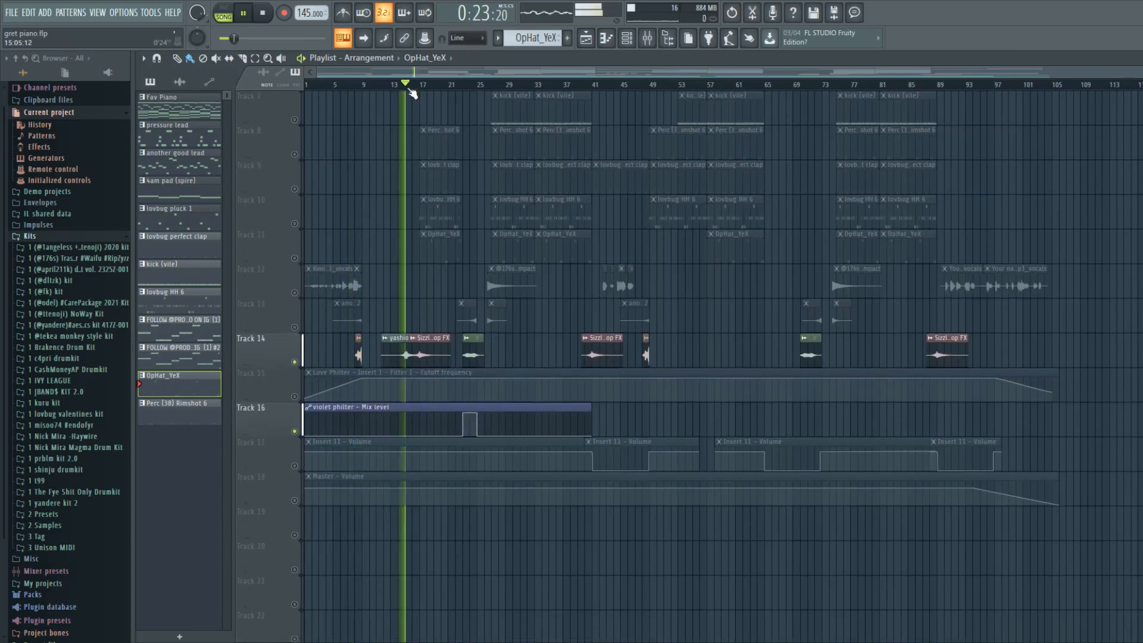
left_click(421, 87)
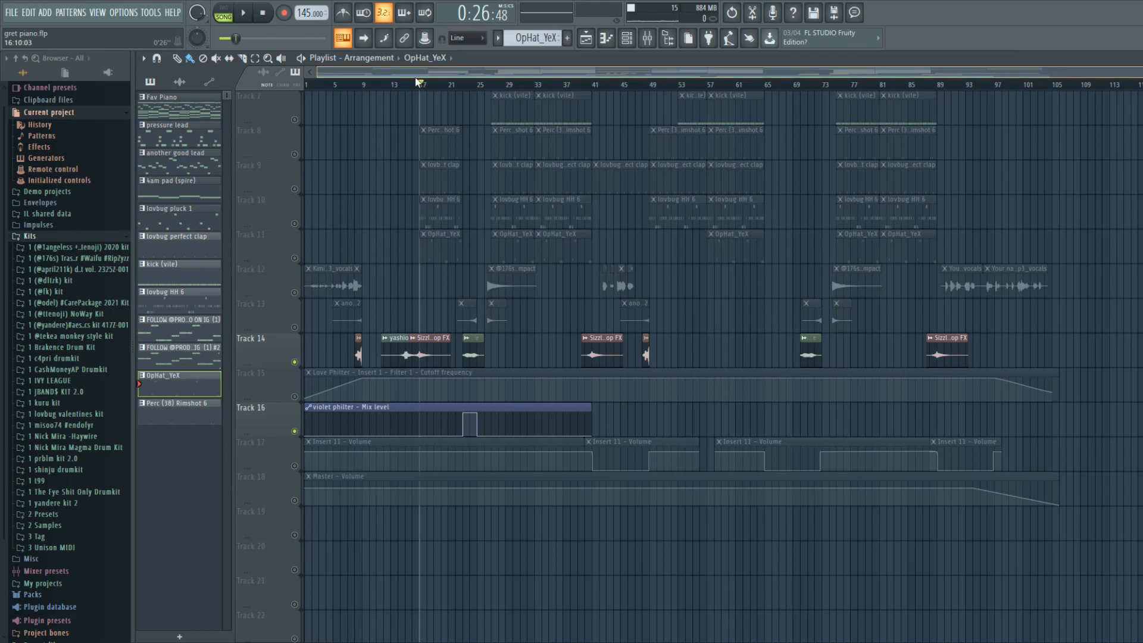
left_click(464, 87)
key("space")
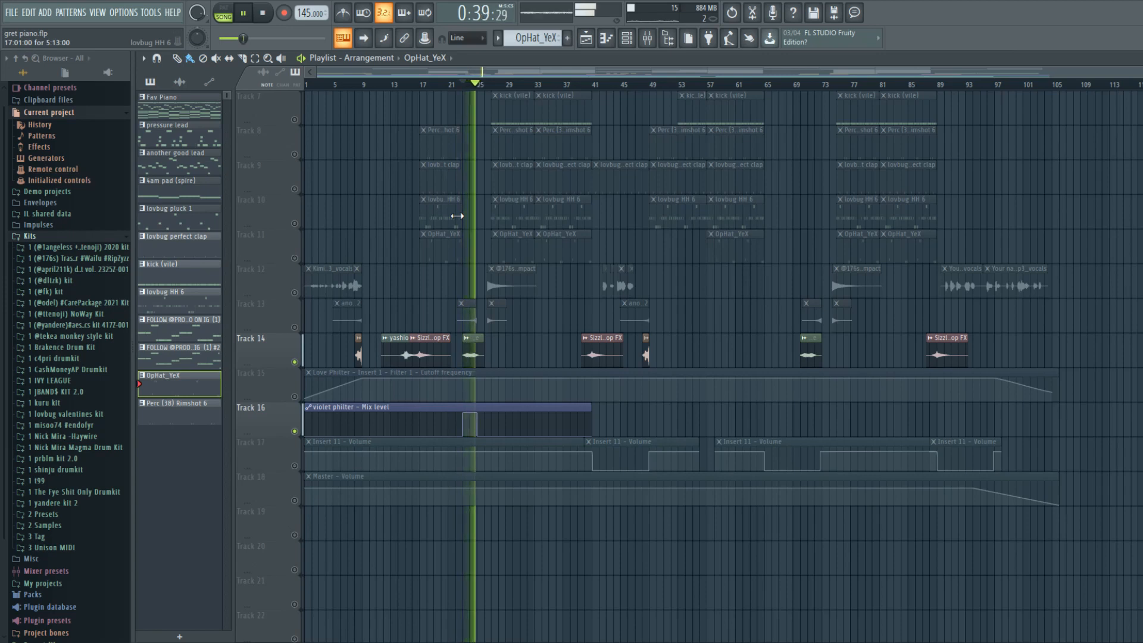
left_click(590, 85)
key("space")
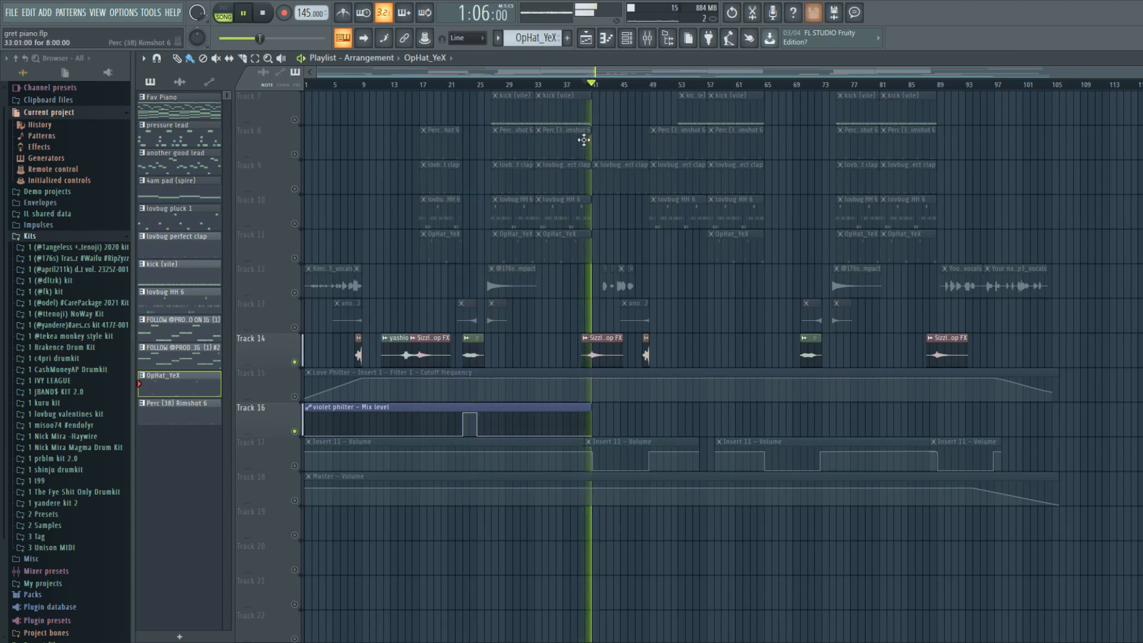
key("space")
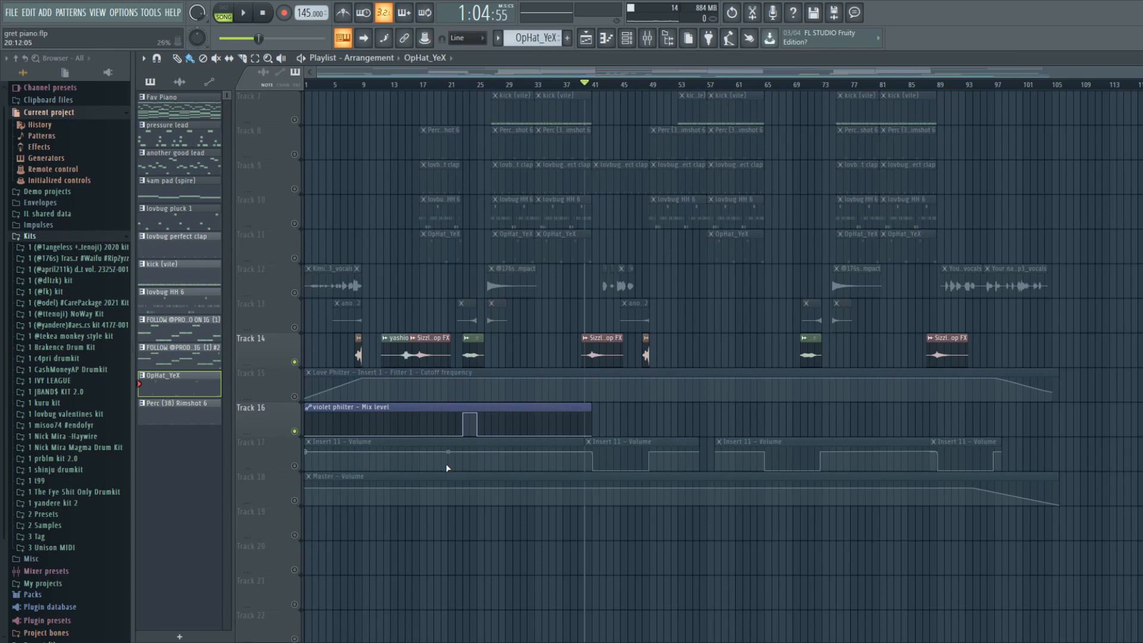
Enable Track 15's Love Philter cutoff automation and Track 1's piano, and return the playhead to the song start.
left_click(302, 401)
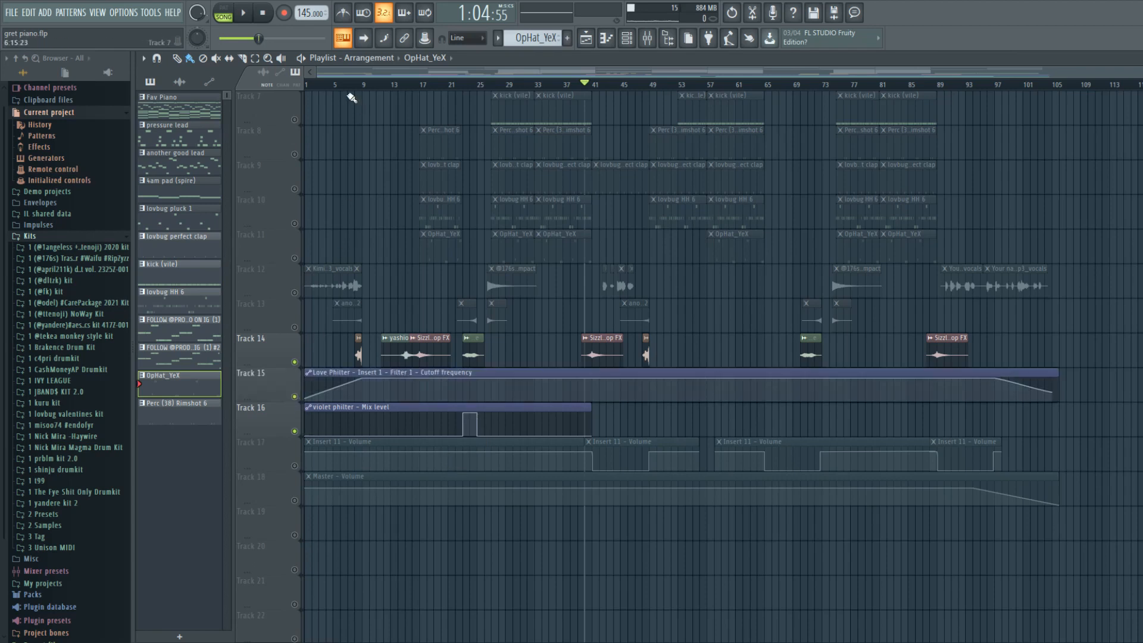
scroll(351, 97, "up", 6)
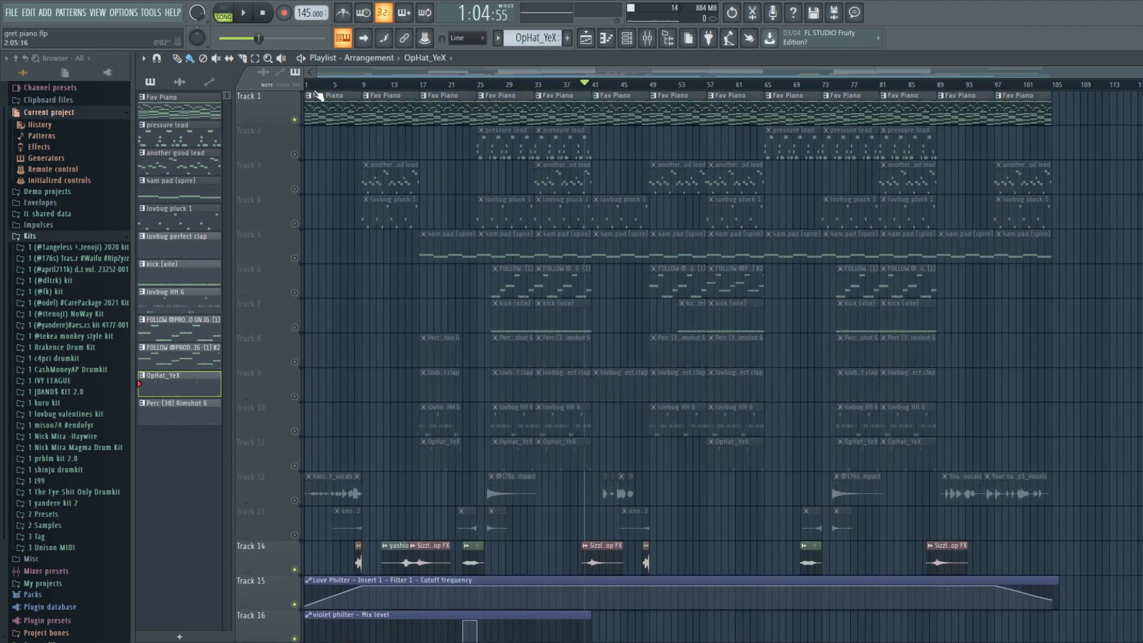
left_click_drag(312, 85, 275, 105)
Open Fruity Love Philter on mixer Insert 2 and examine its filter cutoff while the song plays from the start.
left_click(647, 38)
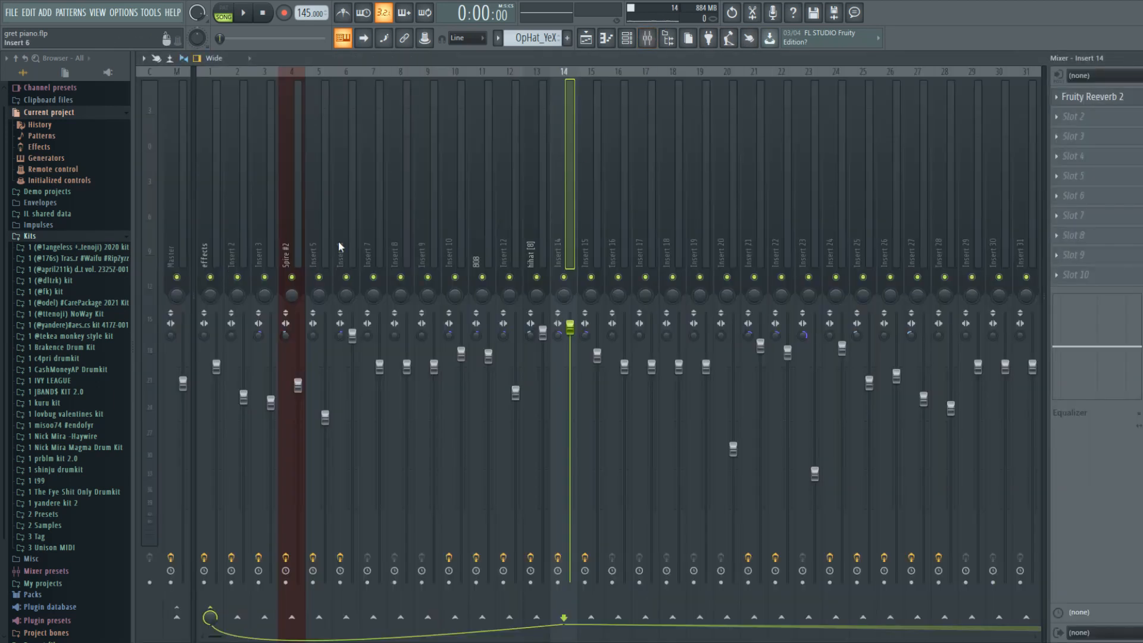
left_click(232, 234)
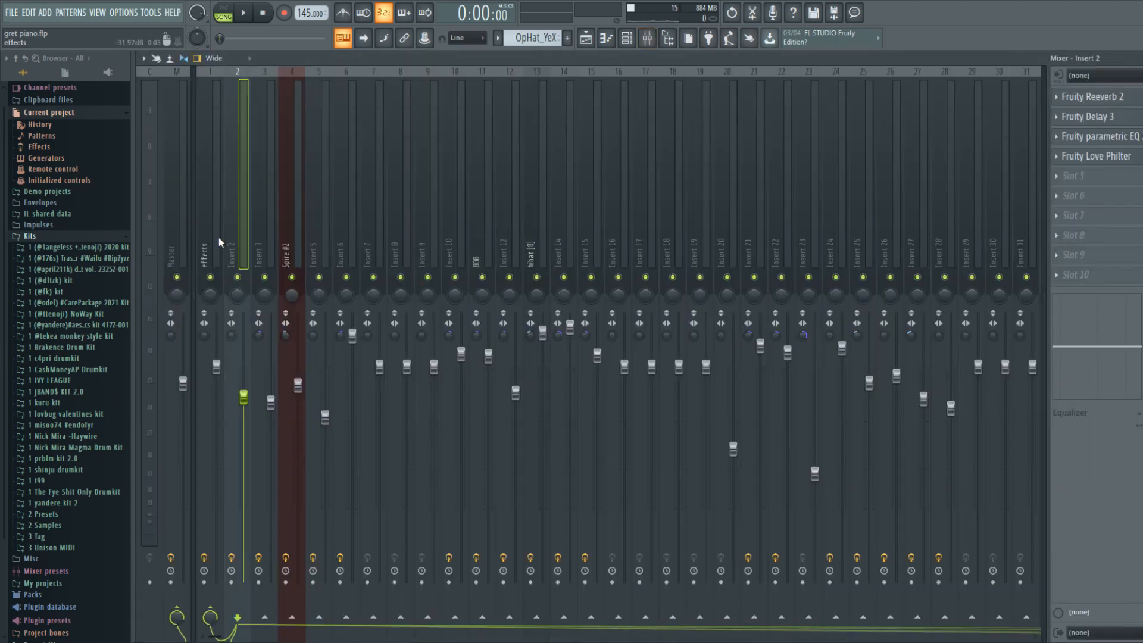
left_click(218, 236)
left_click(232, 239)
left_click(1094, 156)
key("space")
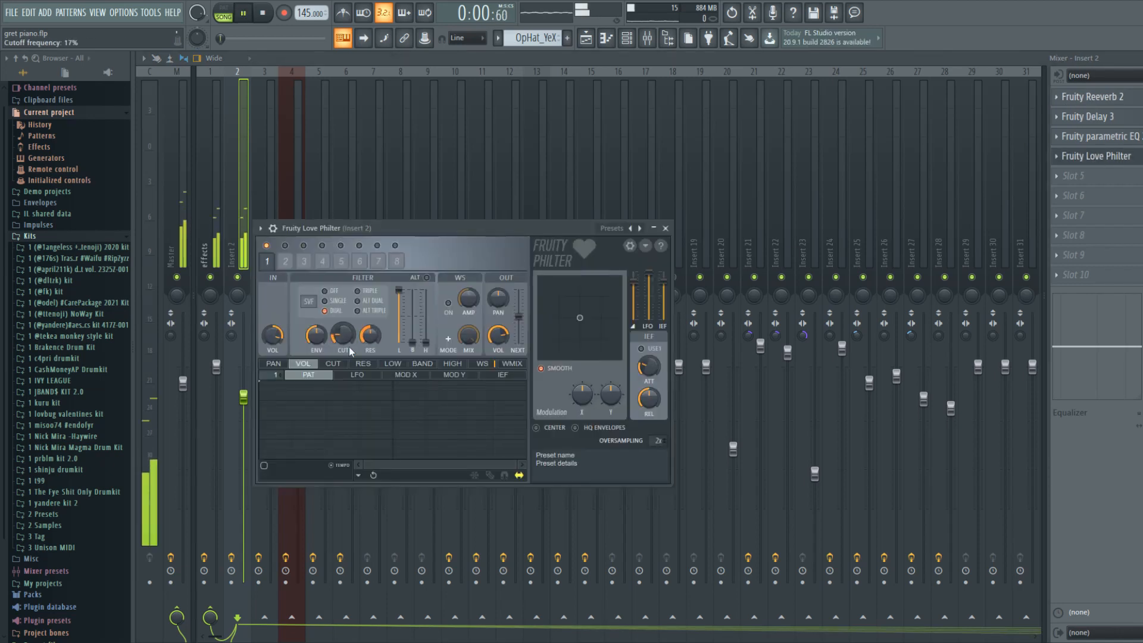
left_click_drag(350, 352, 340, 334)
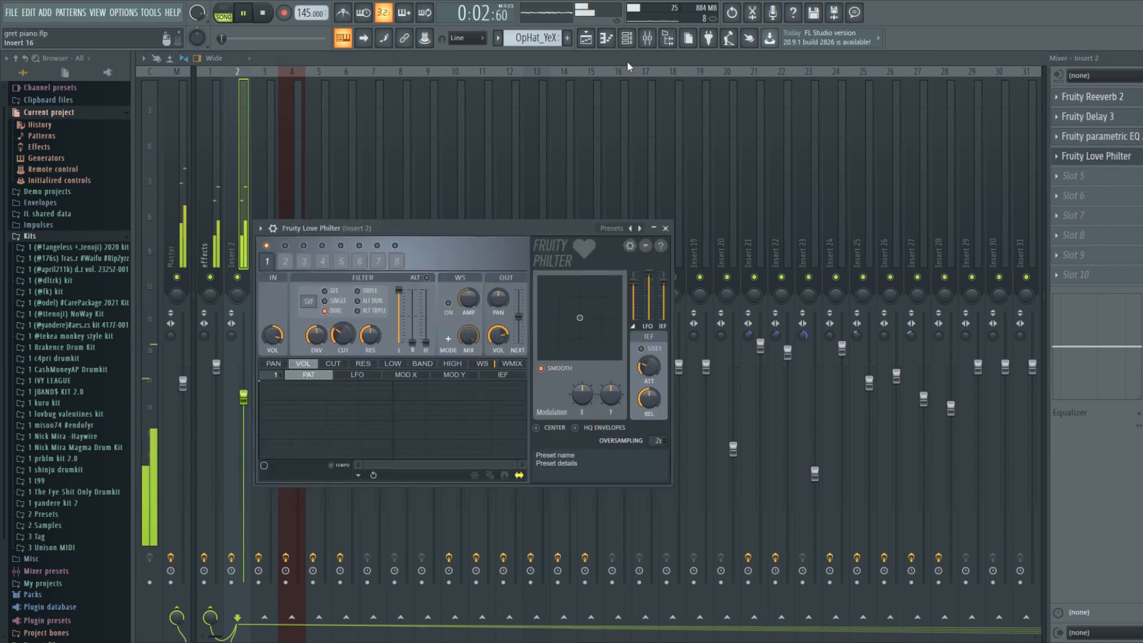
Return to the playlist and follow Track 15's Love Philter cutoff automation during playback, stopping after the intro ramp.
key("F7")
left_click(593, 48)
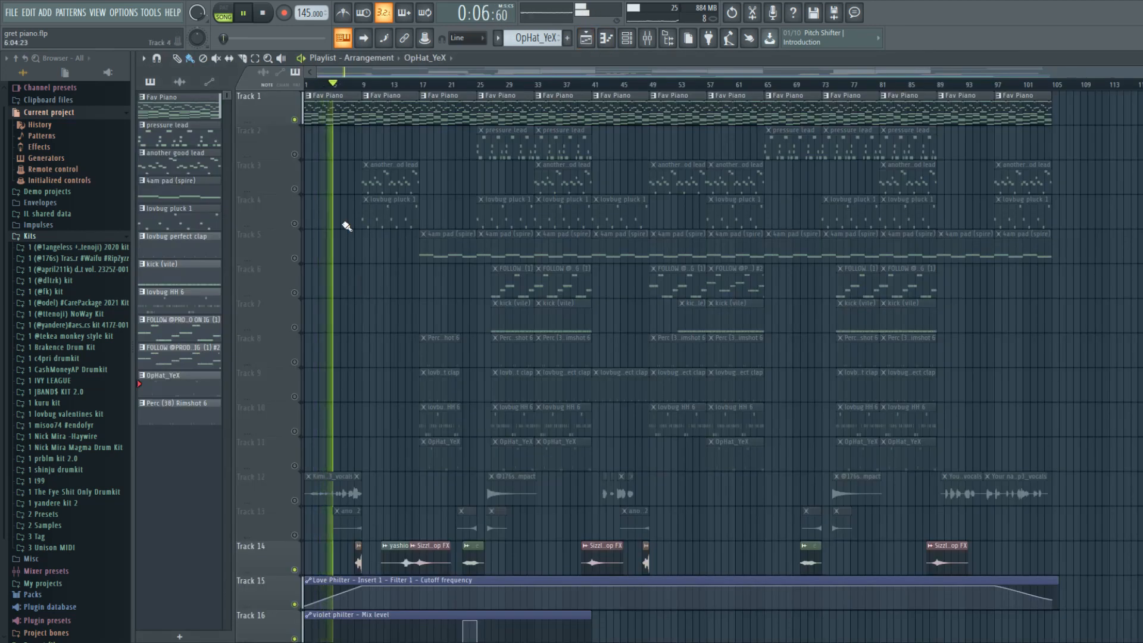
scroll(395, 238, "down", 4)
scroll(396, 262, "up", 1)
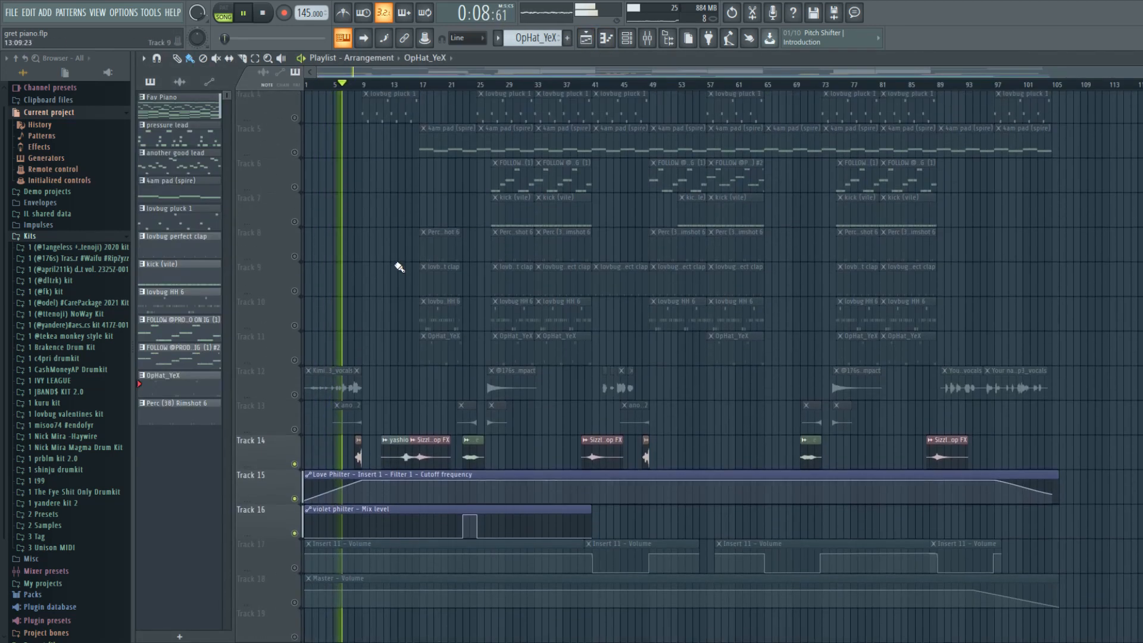
key("space")
Inspect the violet philter plugin on the effects mixer track, close it, and return to the playlist.
left_click(653, 43)
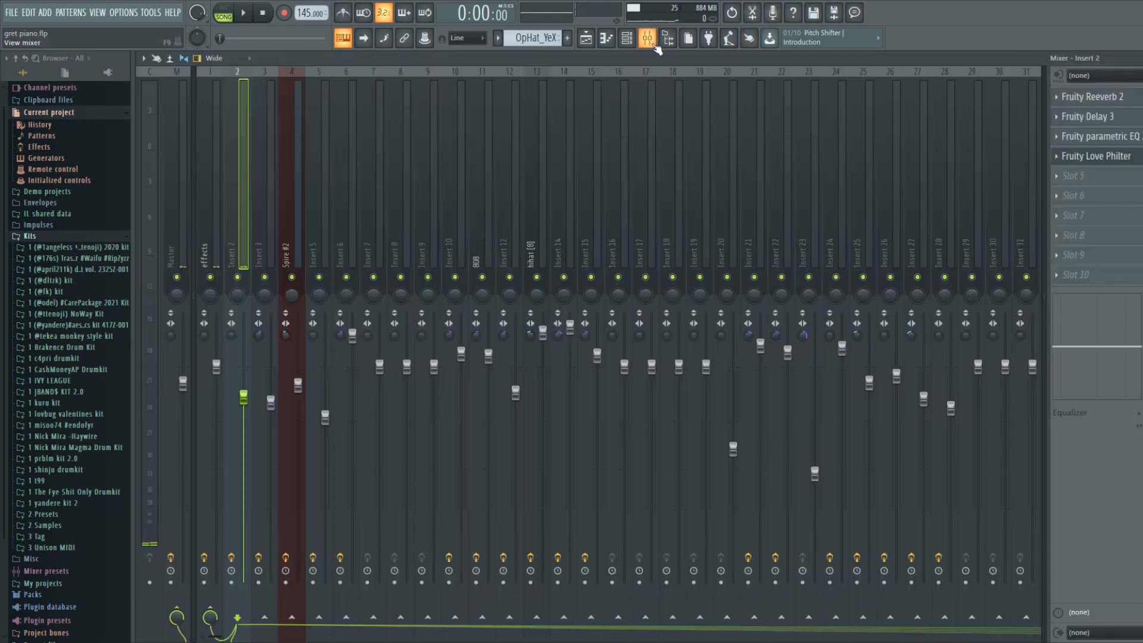
left_click(607, 39)
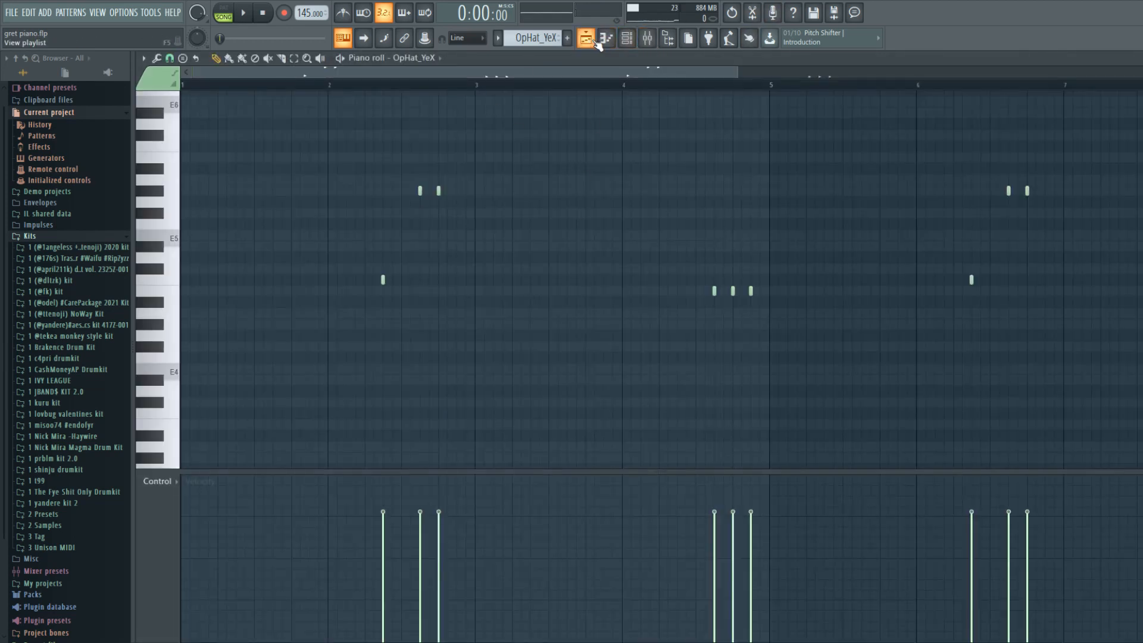
left_click(587, 39)
left_click(648, 40)
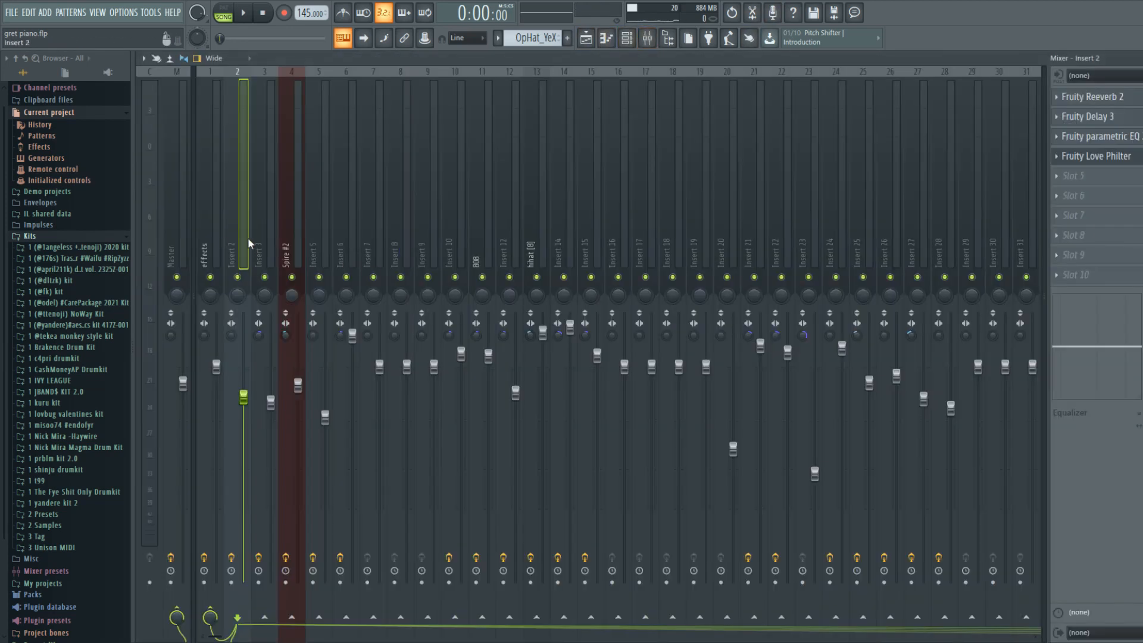
left_click(214, 234)
left_click(1087, 96)
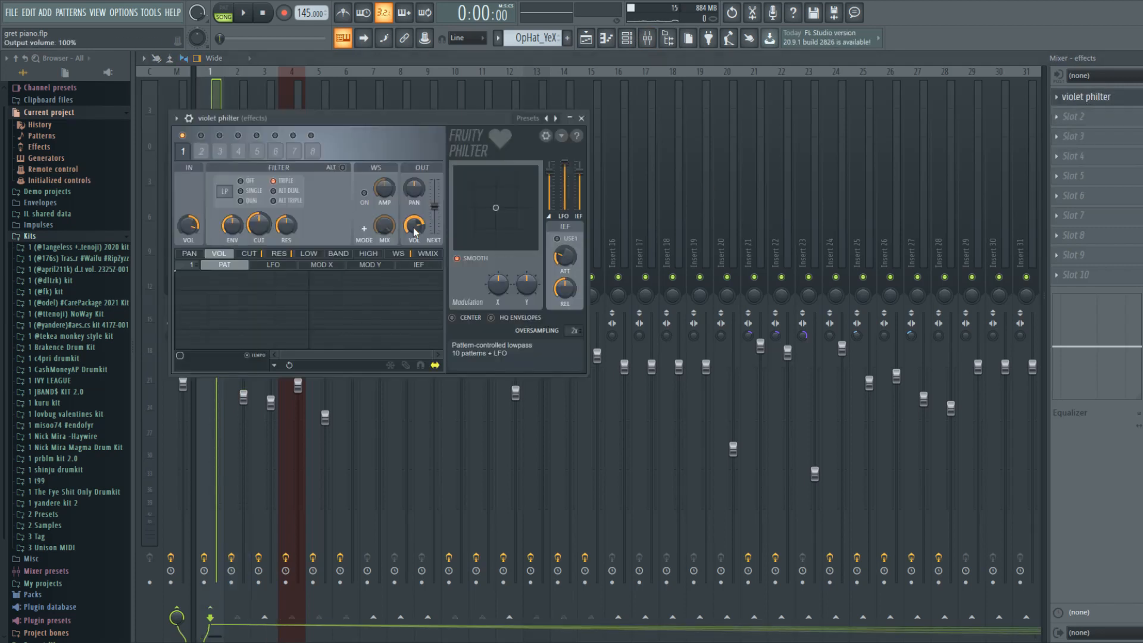
left_click(582, 118)
left_click(586, 39)
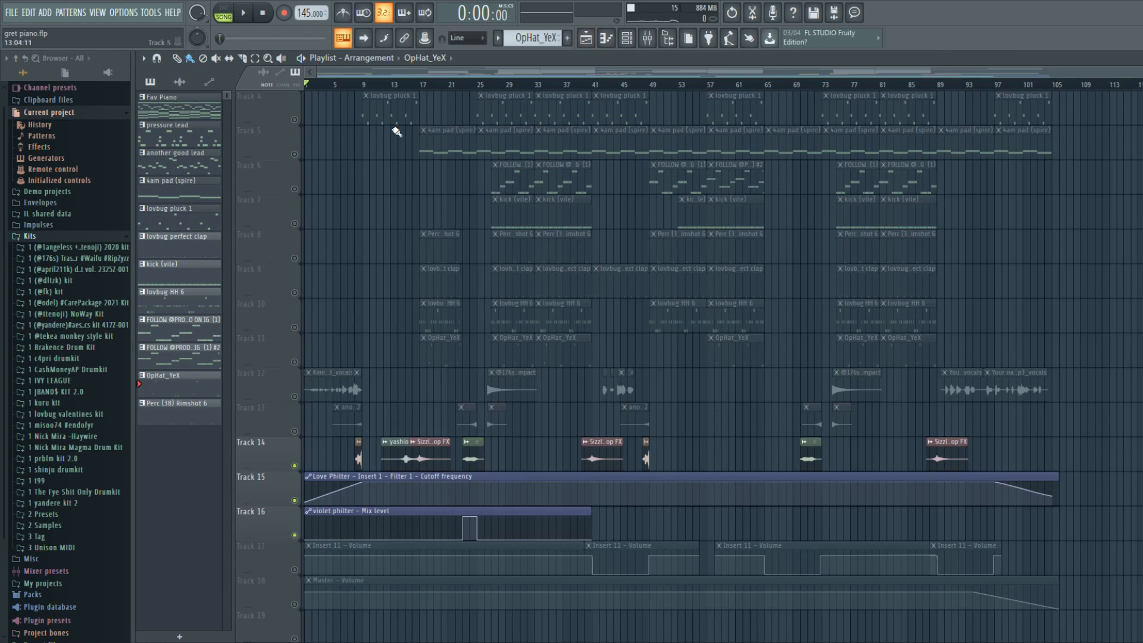
Audition the piano under Track 16's violet philter mix level automation, replaying it from about bar 23.
scroll(463, 101, "up", 3)
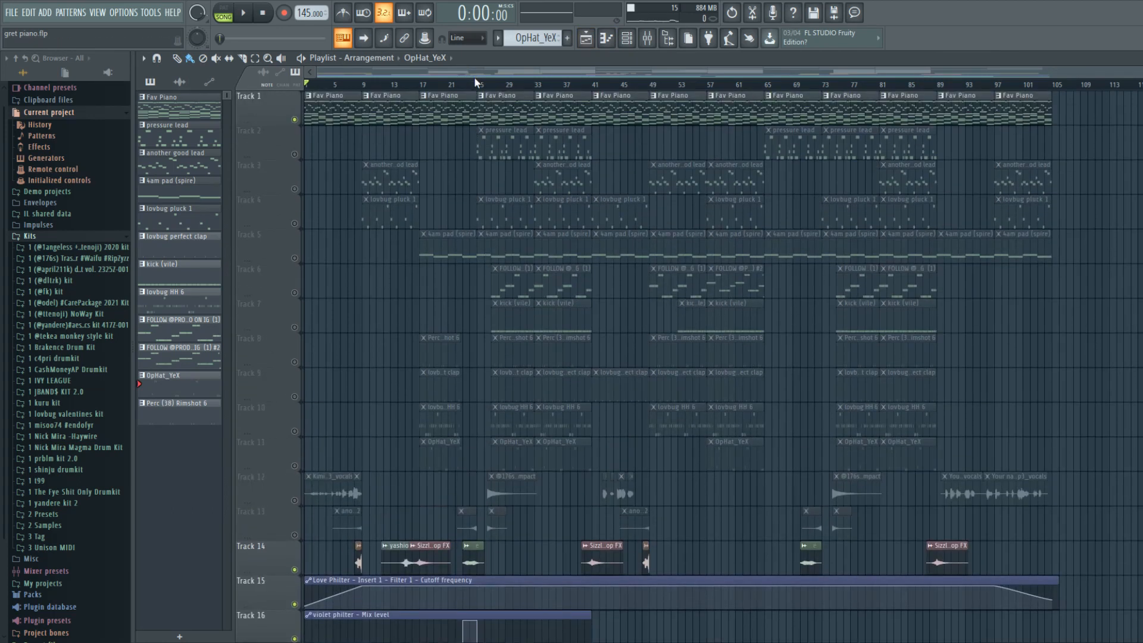
left_click(477, 84)
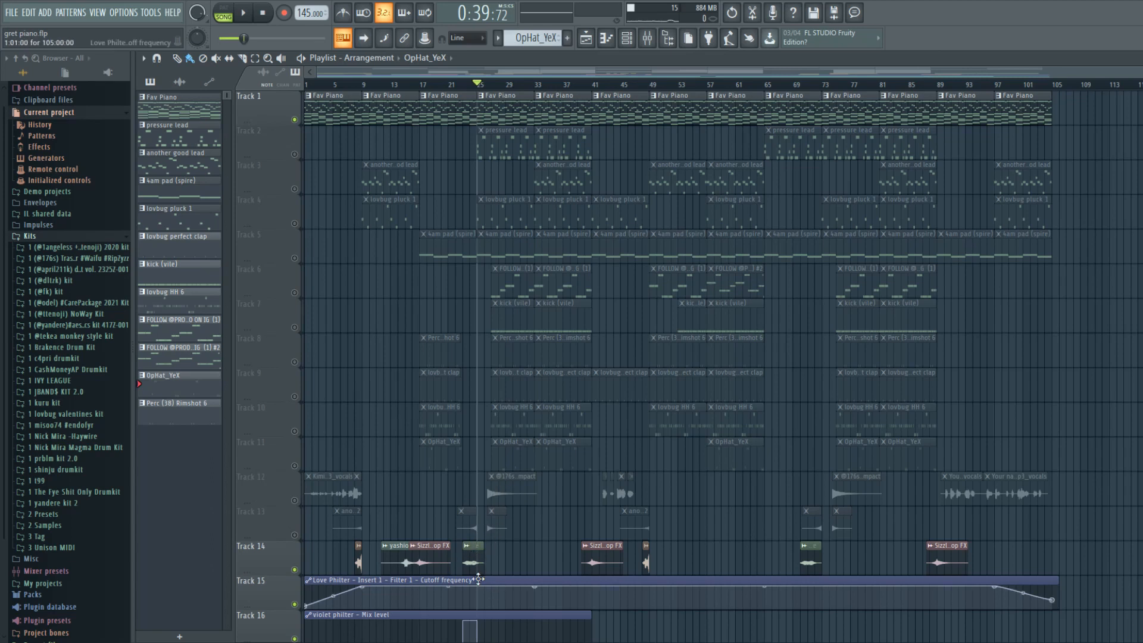
scroll(480, 357, "down", 5)
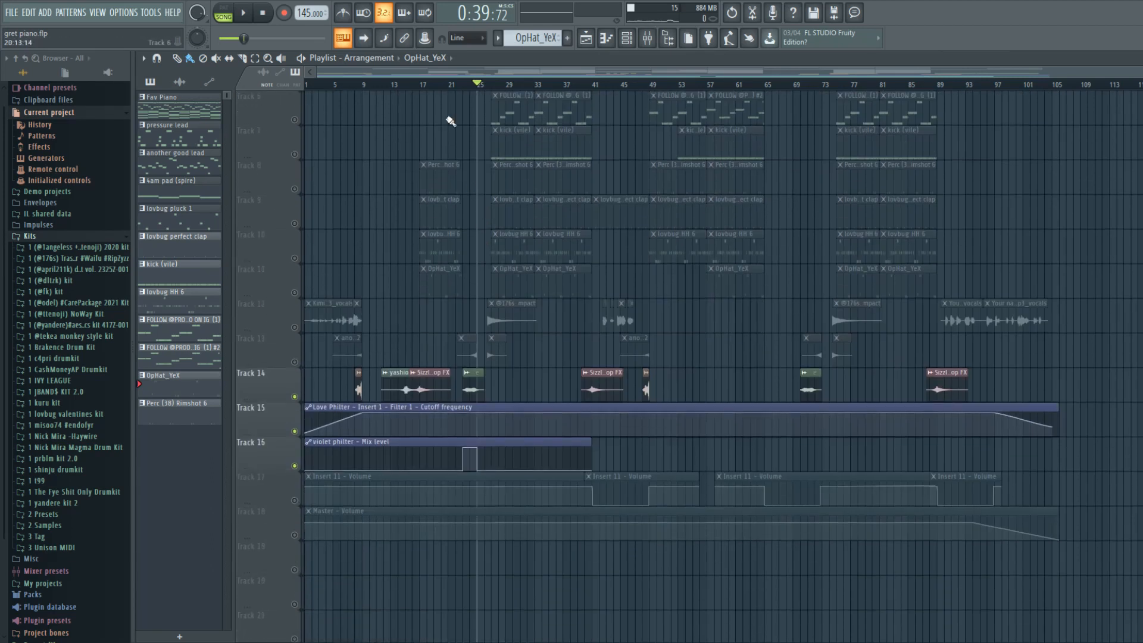
left_click(468, 84)
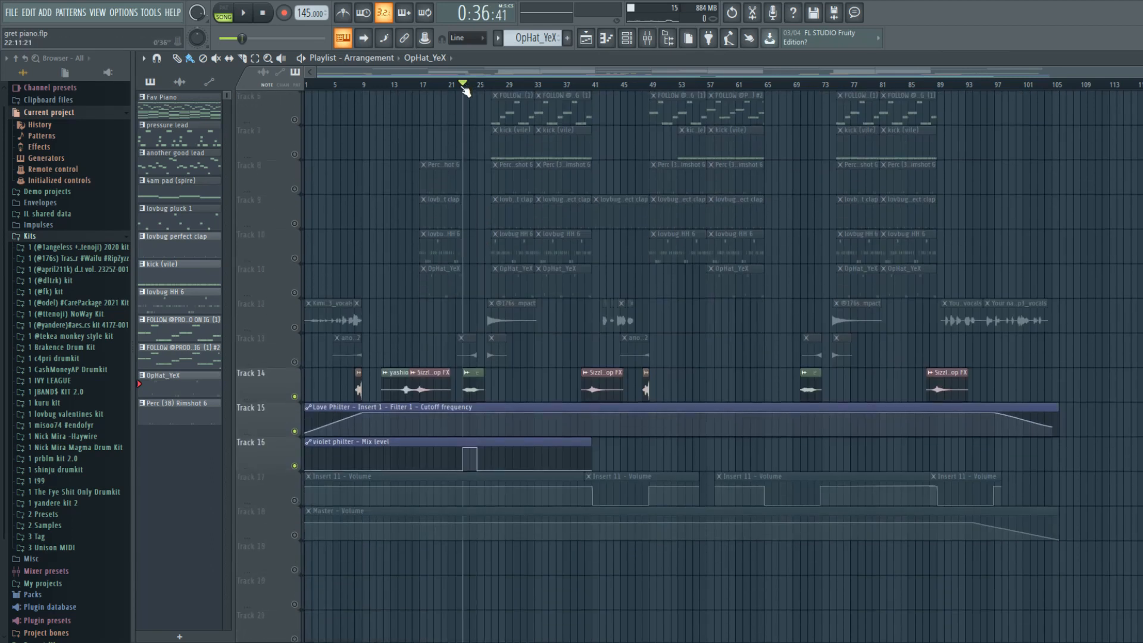
key("space")
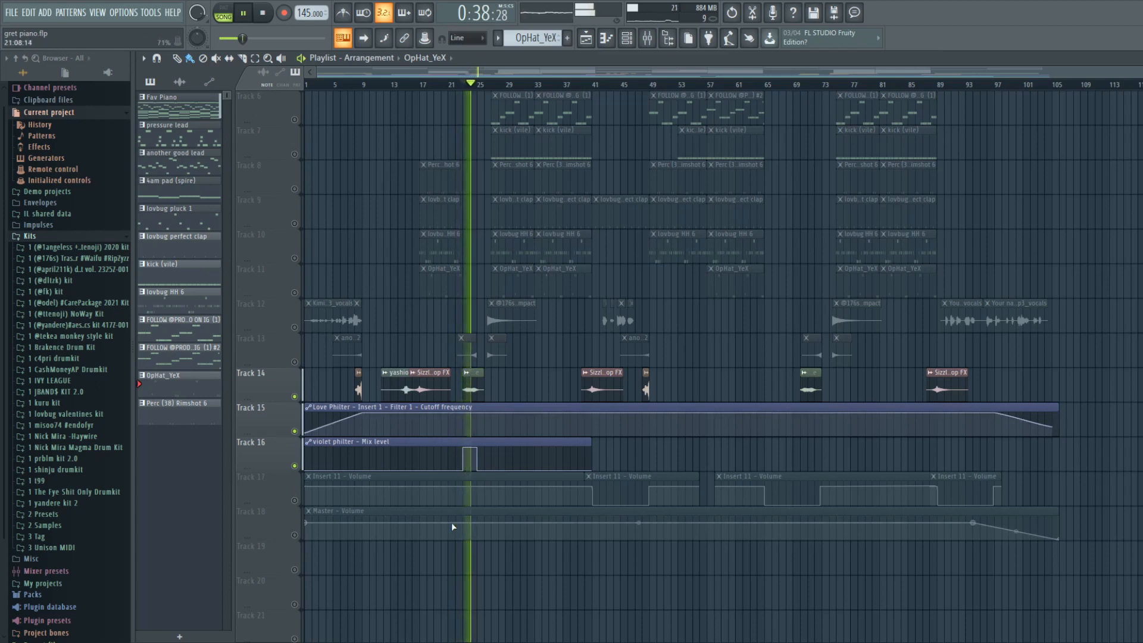
key("space")
scroll(467, 506, "up", 4)
key("space")
key("space")
scroll(499, 150, "up", 1)
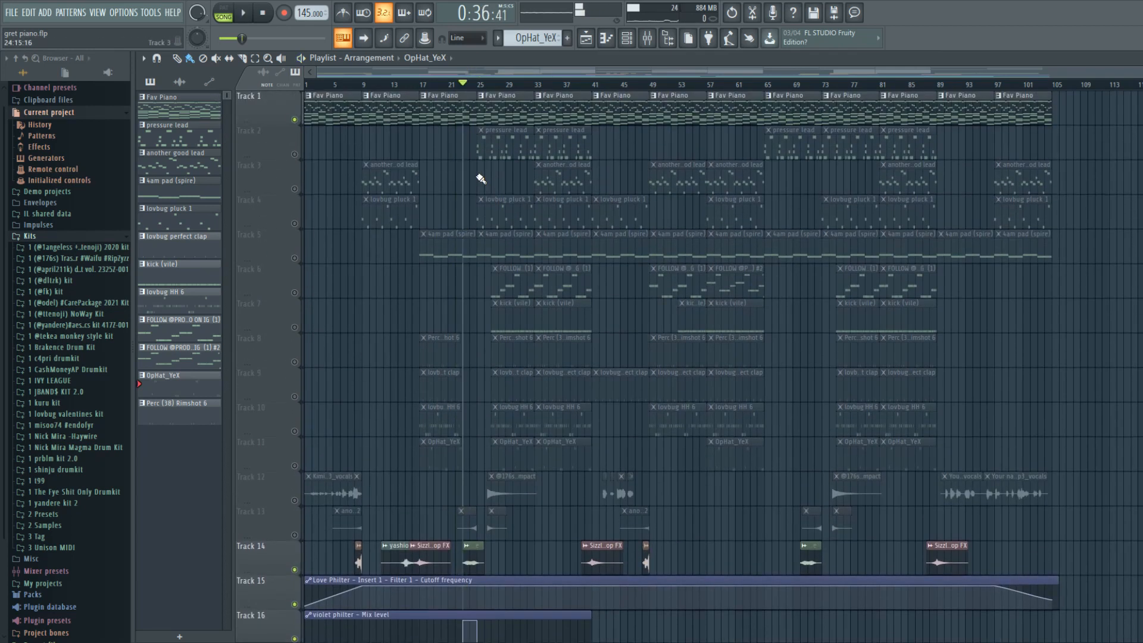
key("space")
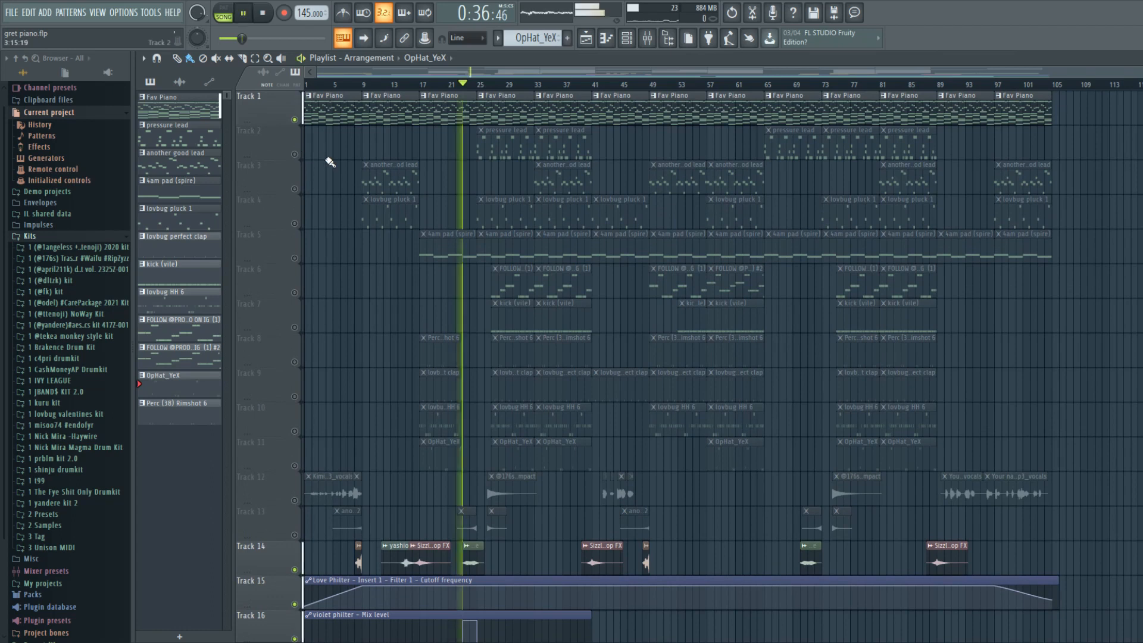
key("space")
Enable Track 5's 4am pad and audition it with the piano through the violet philter section from about bar 23.
left_click(295, 259)
key("space")
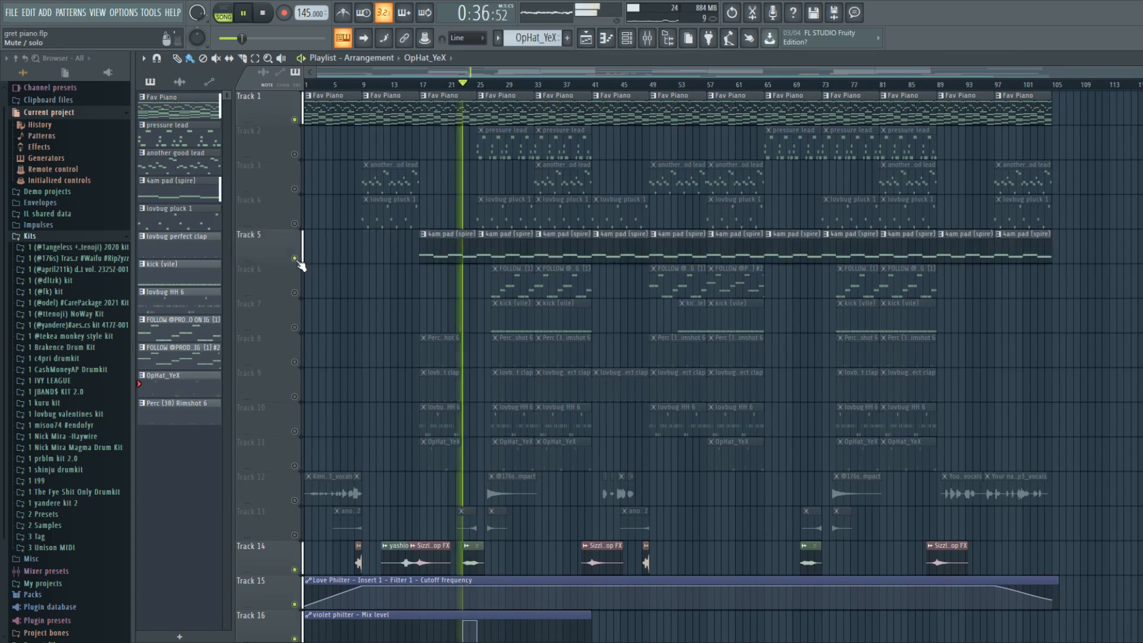
key("space")
key("space")
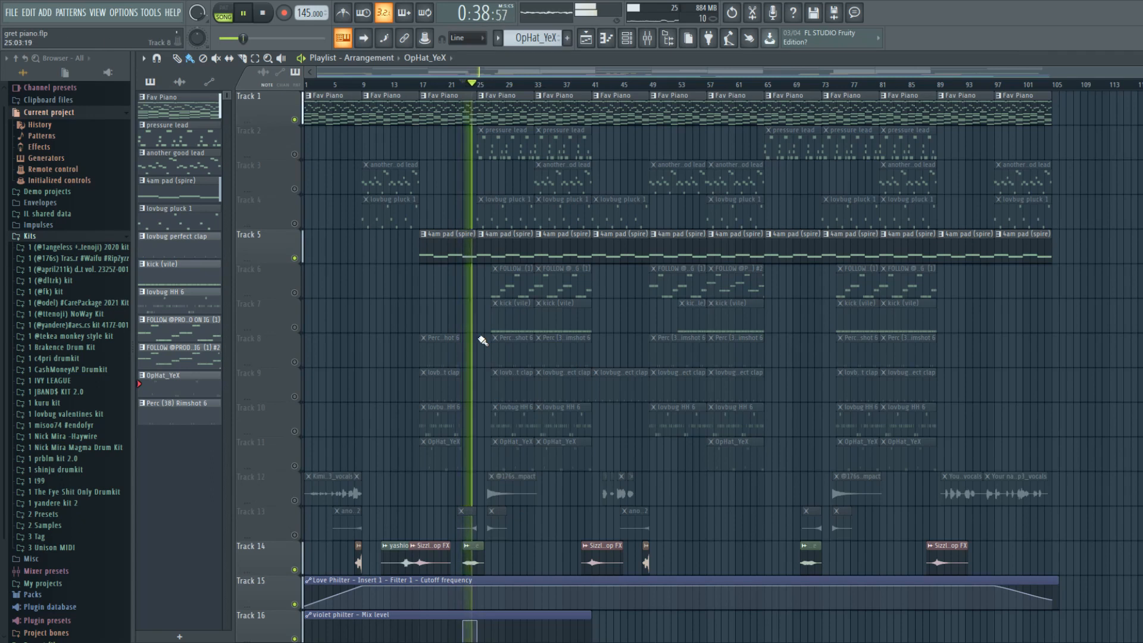
key("space")
scroll(458, 286, "down", 5)
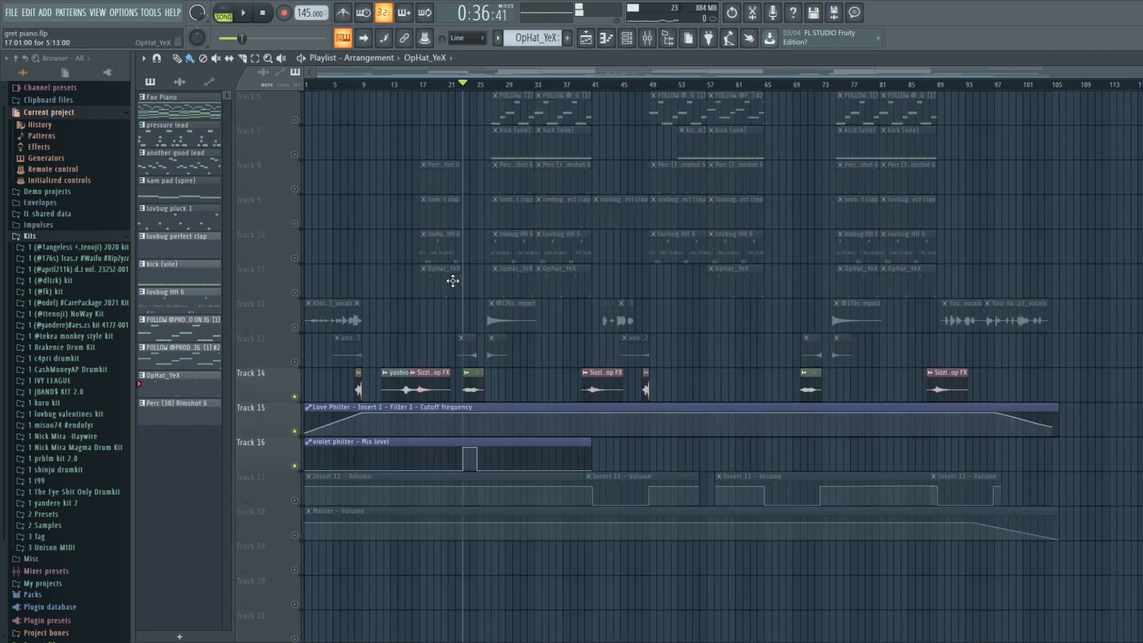
Enable Track 17's Insert 11 volume automation and Track 18's Master volume automation in the playlist.
scroll(454, 277, "down", 4)
left_click(298, 363)
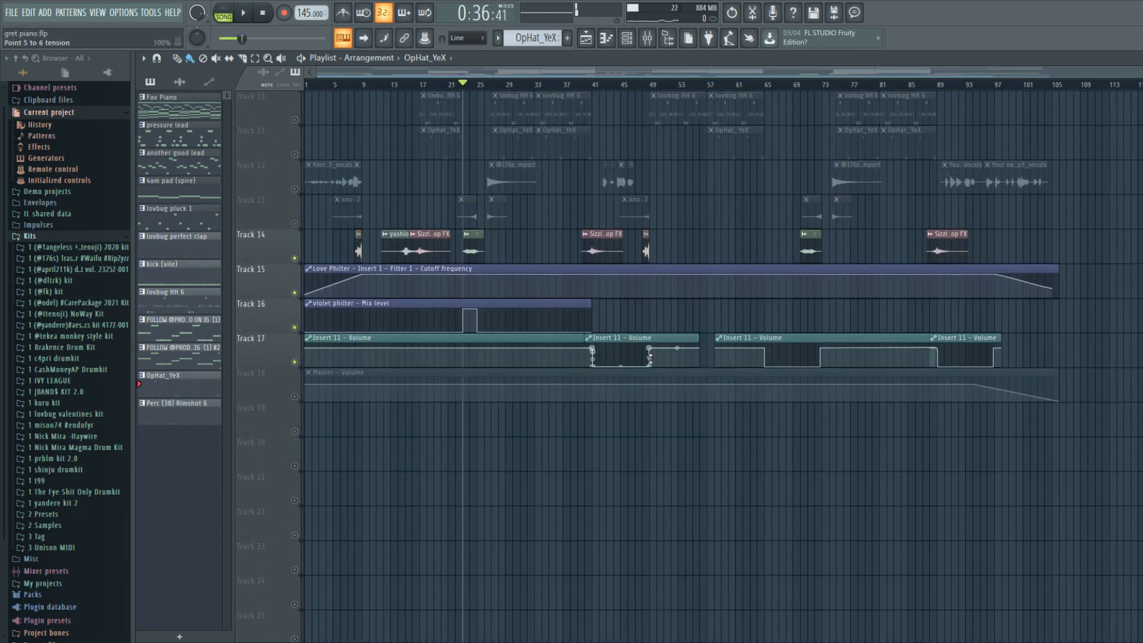
scroll(631, 238, "up", 3)
scroll(477, 268, "down", 3)
left_click(297, 396)
scroll(592, 439, "up", 6)
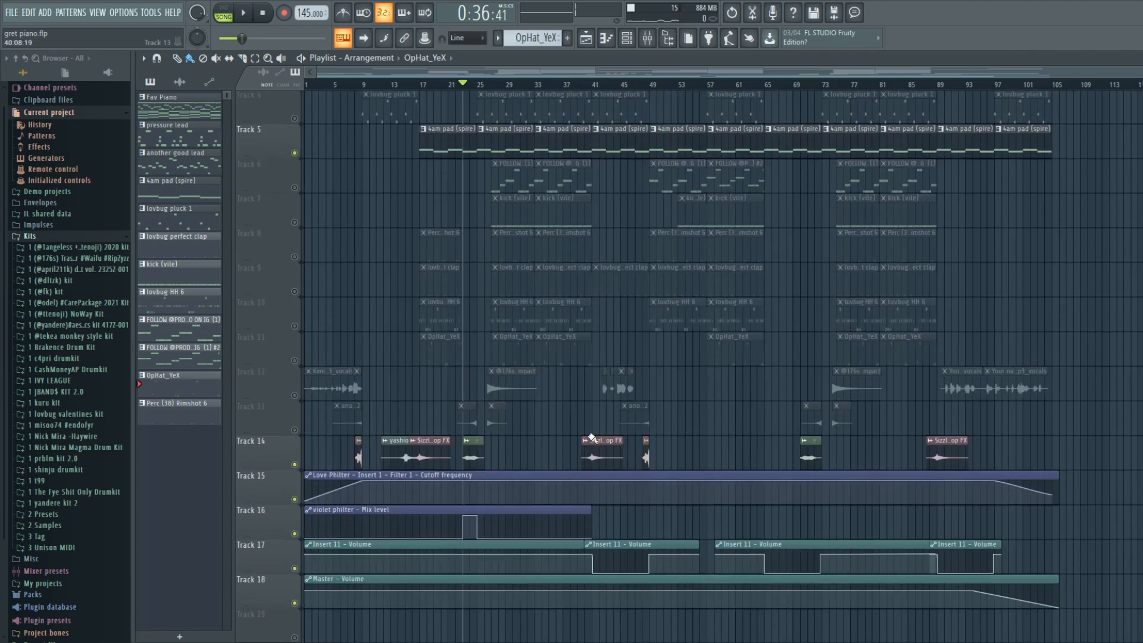
scroll(591, 439, "down", 5)
scroll(584, 431, "up", 5)
Mute the automation clips on Tracks 18, 17 and 16, and re-enable all three tracks.
left_click(296, 605)
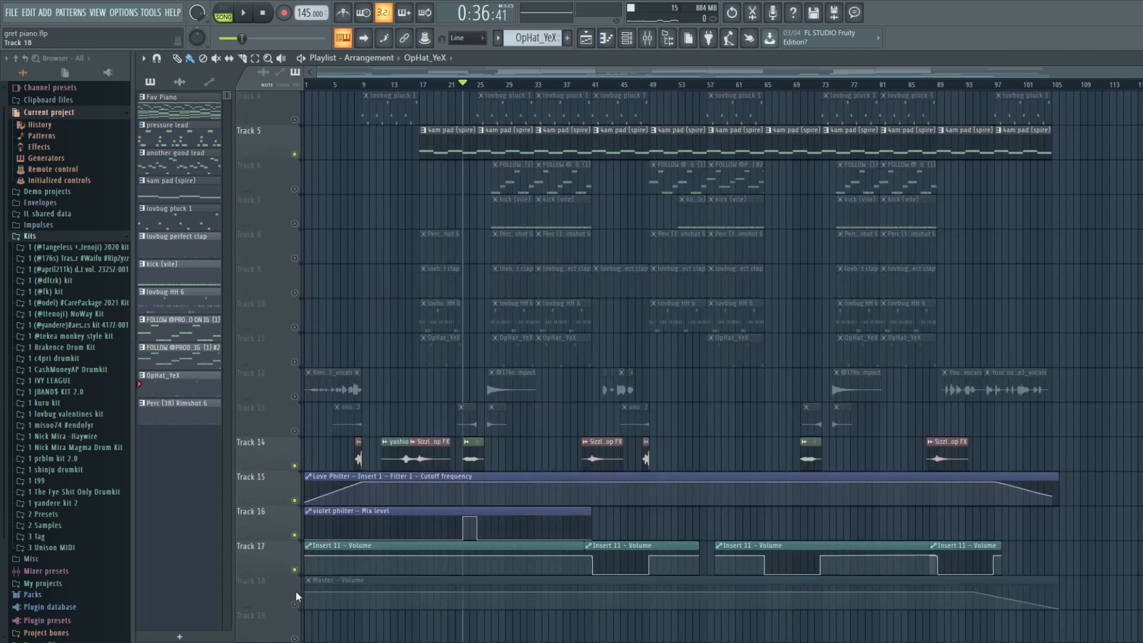
left_click(294, 569)
left_click(294, 535)
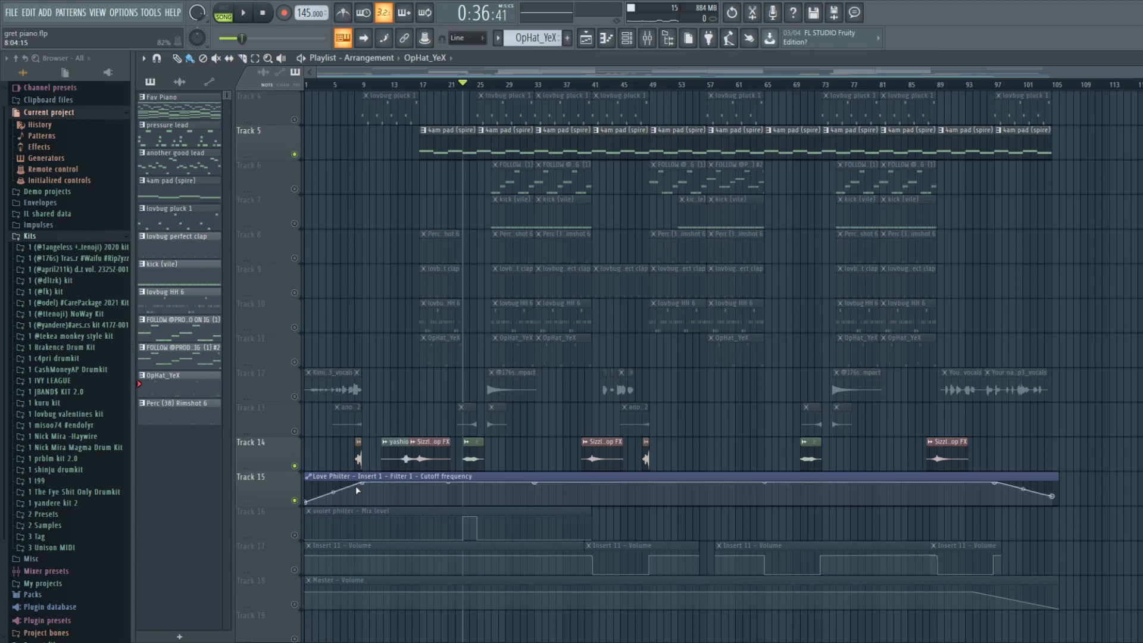
left_click(294, 535)
left_click(294, 570)
left_click(294, 604)
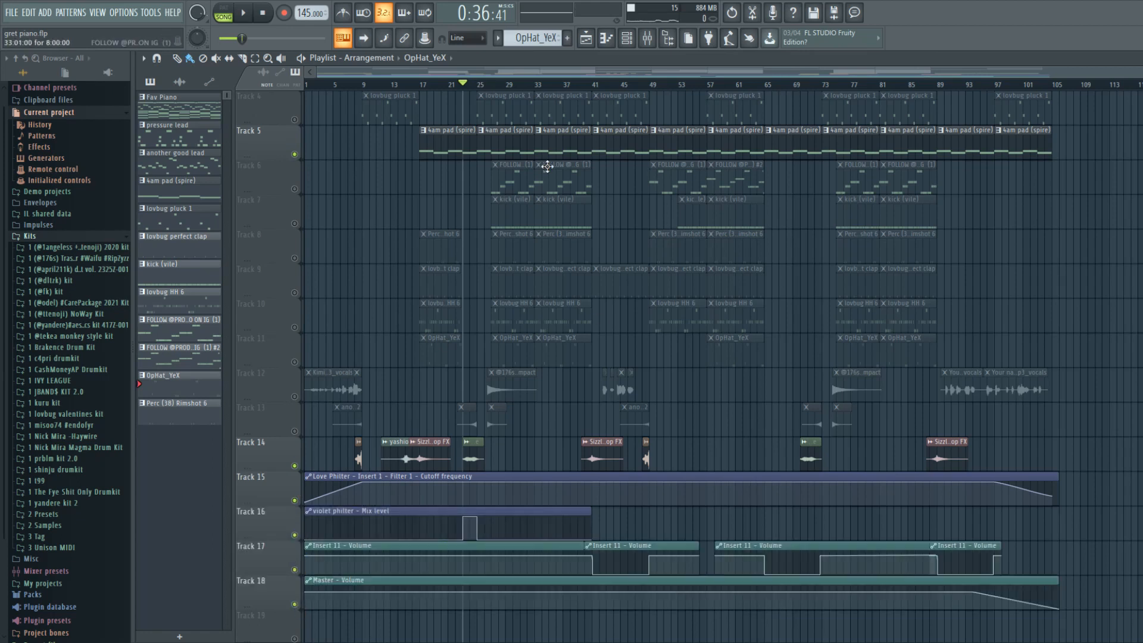
Mute Track 5's 4am pad and enable the 808, kick, percussion, clap, hi-hat and effect clips on Tracks 6 to 10, 12 and 13.
left_click(294, 154)
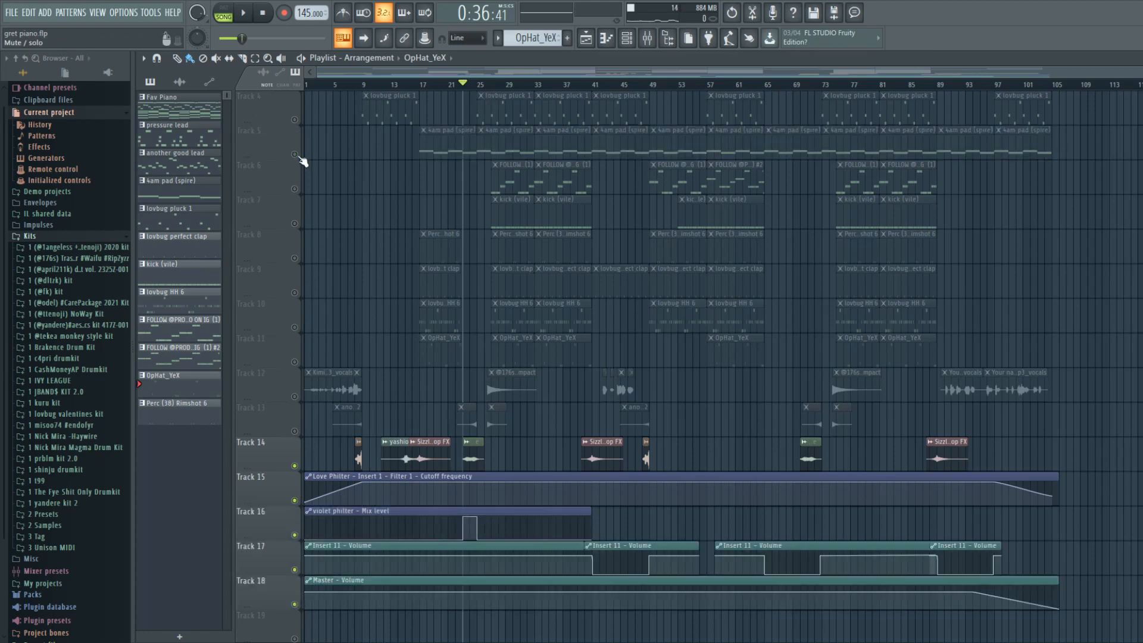
left_click(294, 189)
left_click(294, 223)
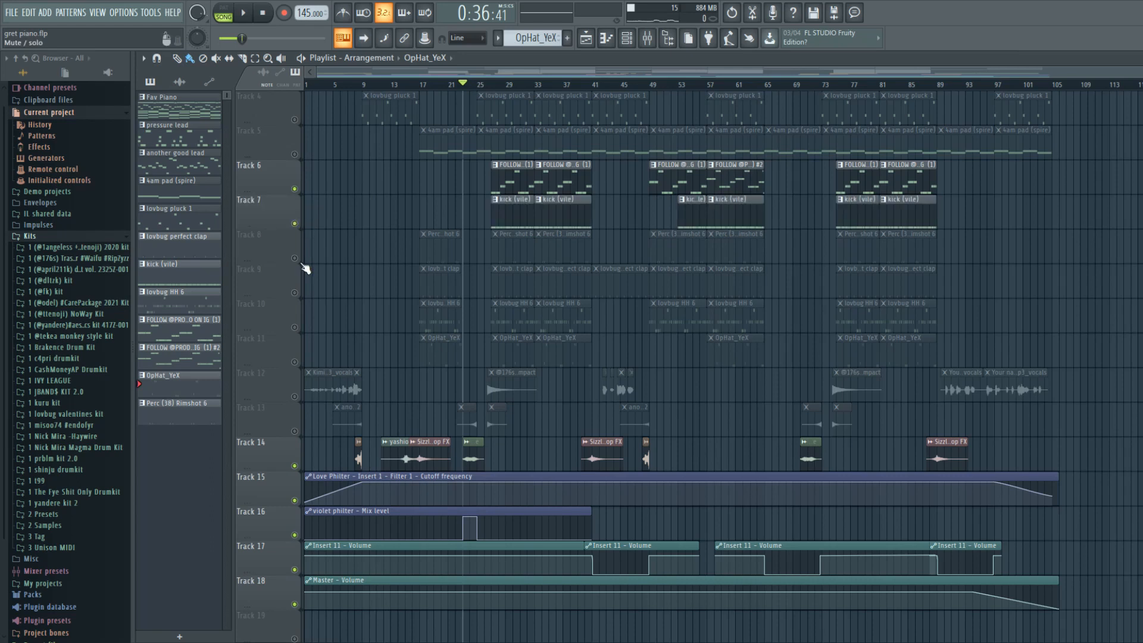
left_click(294, 258)
left_click(295, 292)
left_click(294, 326)
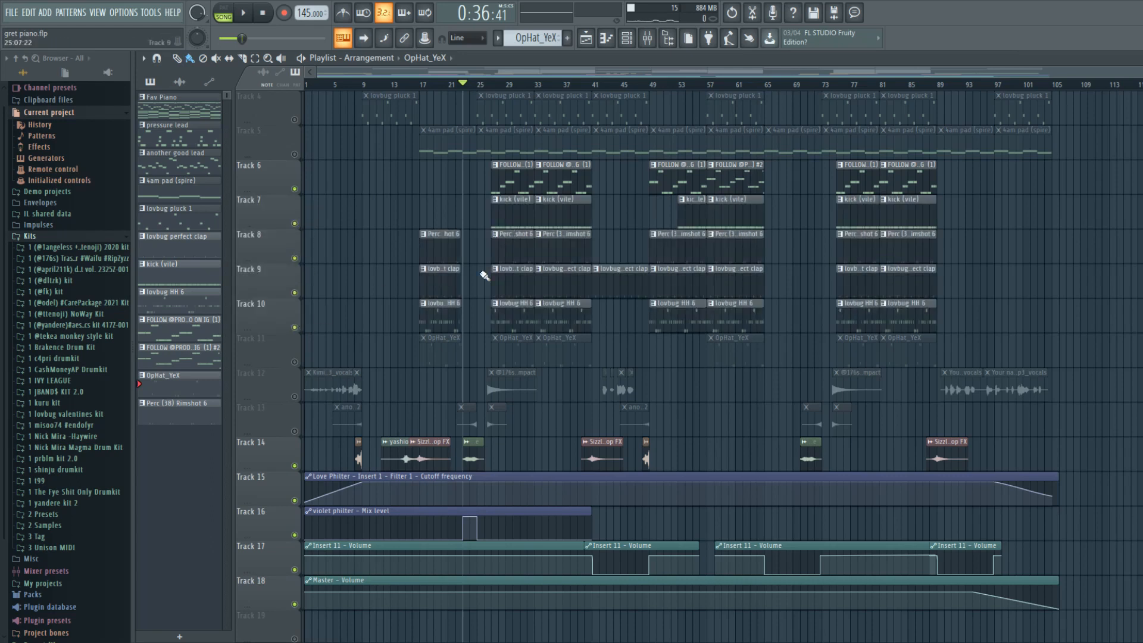
left_click(294, 431)
left_click(294, 397)
Audition the drums and effects from about bar 23, enabling Track 11's open hat during playback, and stop around bar 37.
key("space")
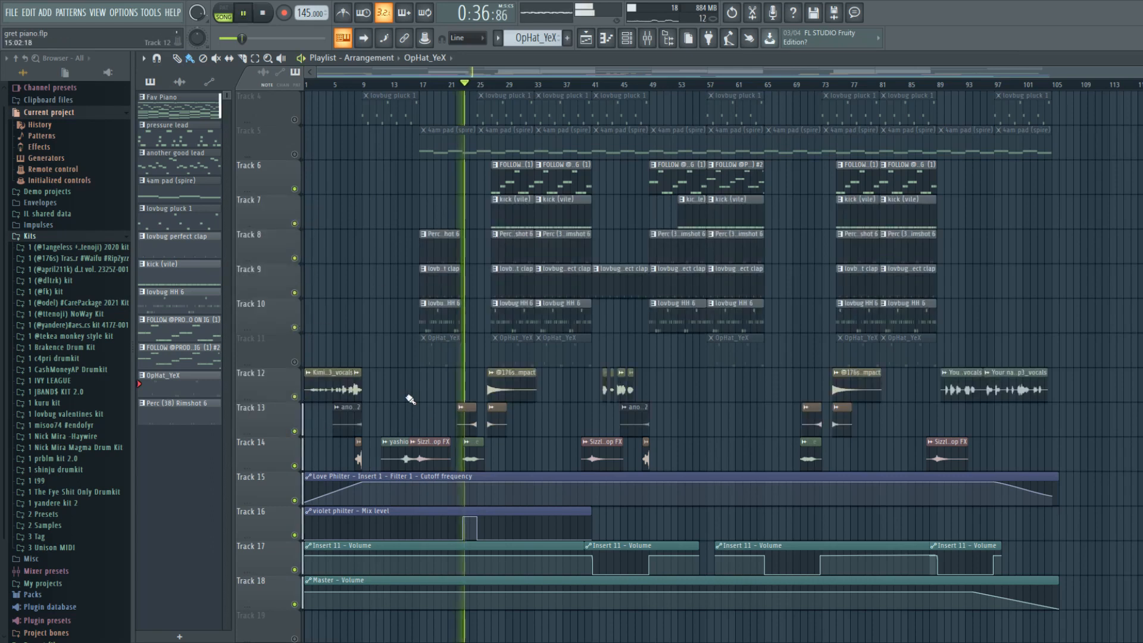
scroll(535, 269, "up", 2)
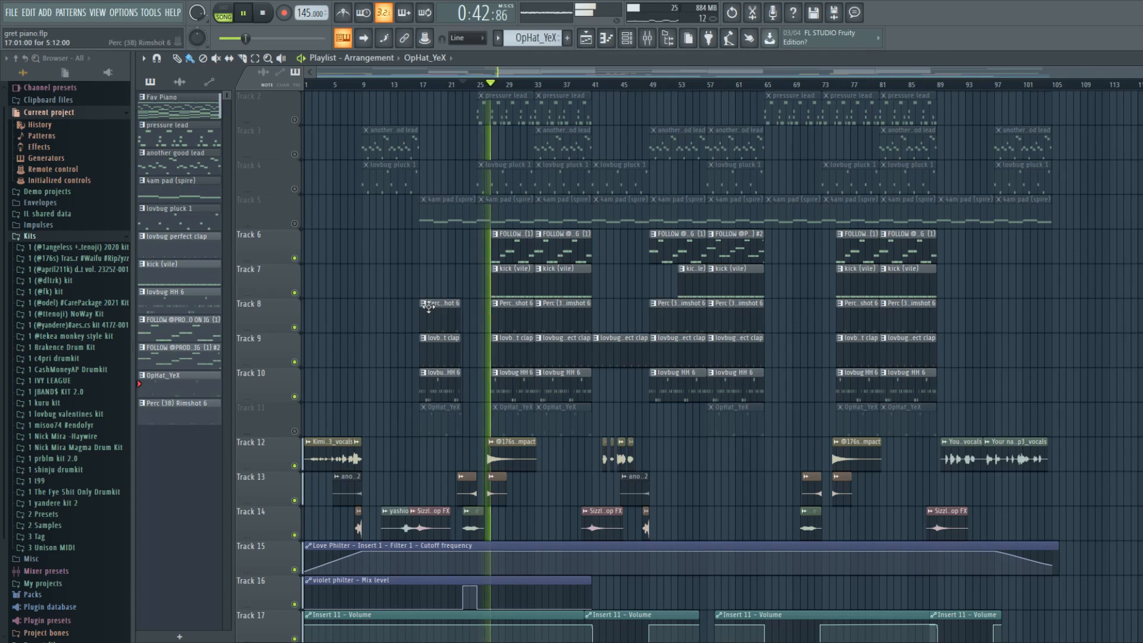
left_click(294, 431)
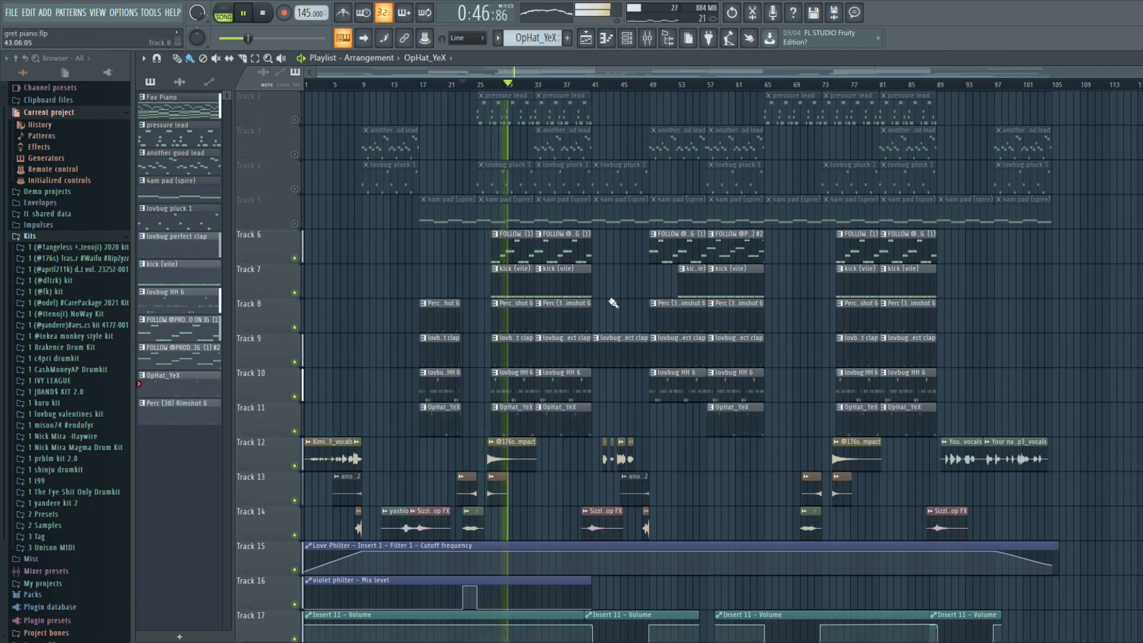
scroll(616, 303, "up", 1)
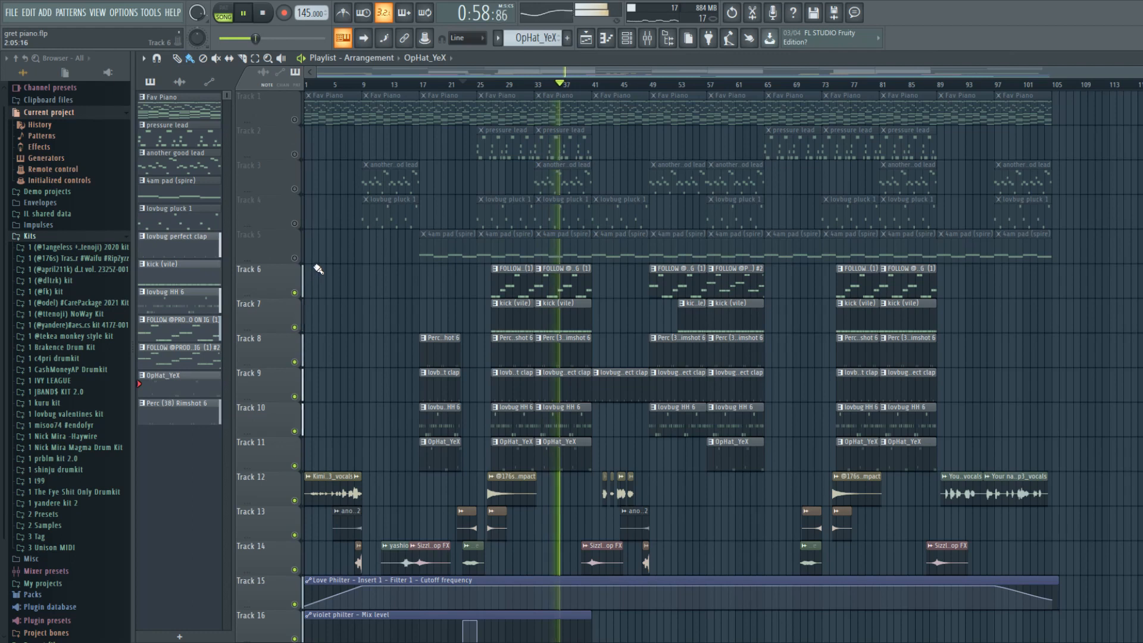
key("space")
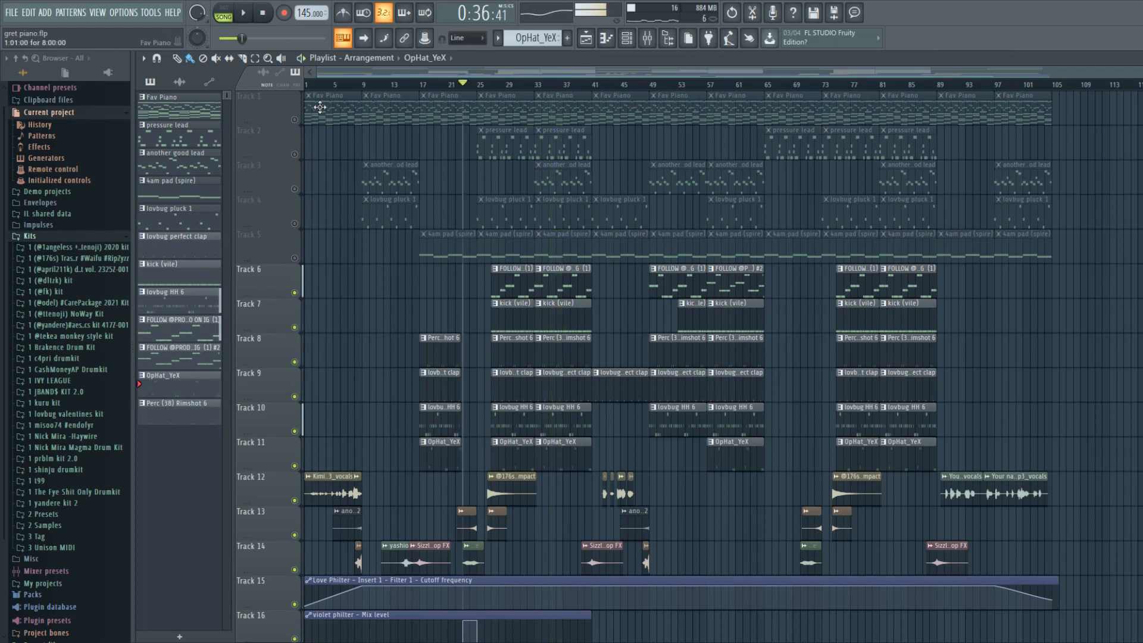
Enable the melody tracks 1 to 5: piano, pressure lead, second lead, lovbug pluck and 4am pad.
left_click(295, 120)
left_click(294, 155)
left_click(295, 190)
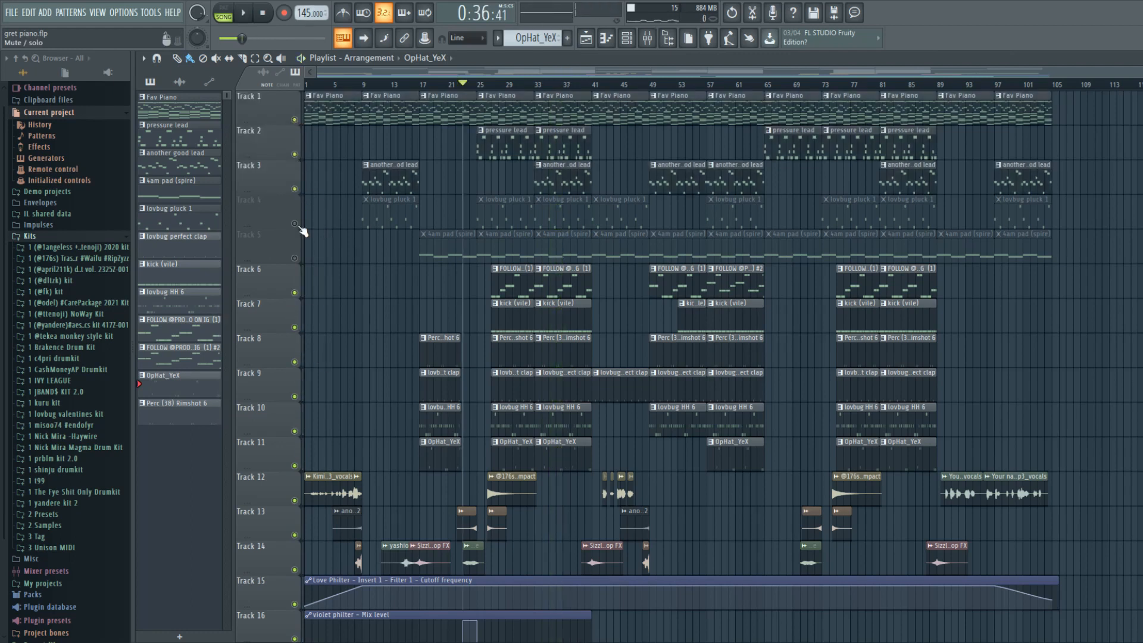
left_click(294, 224)
left_click(295, 258)
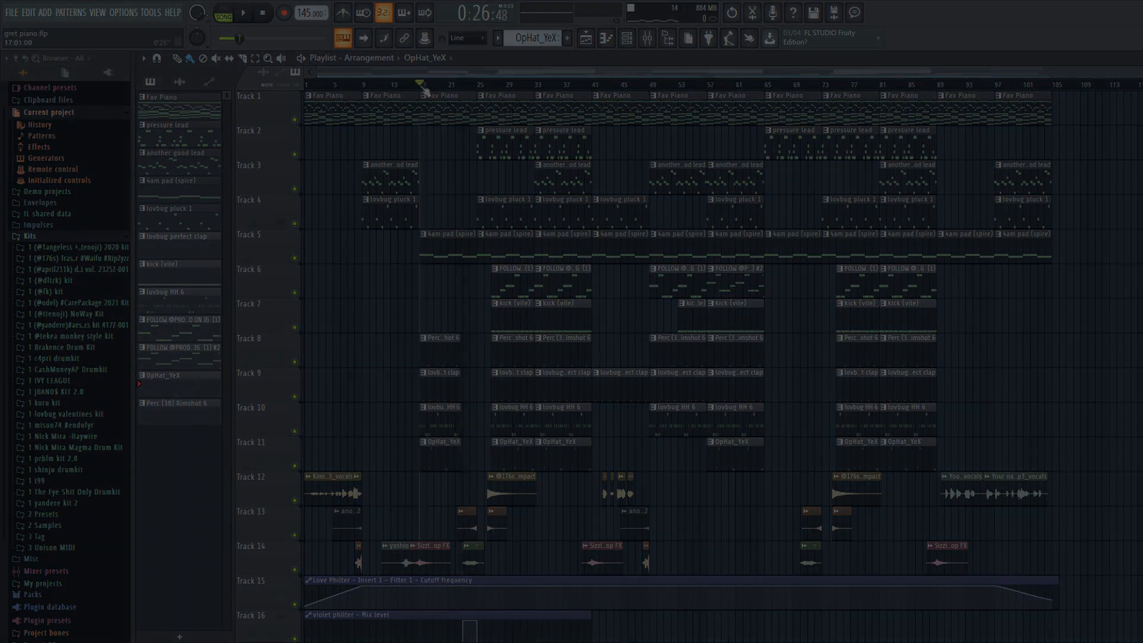